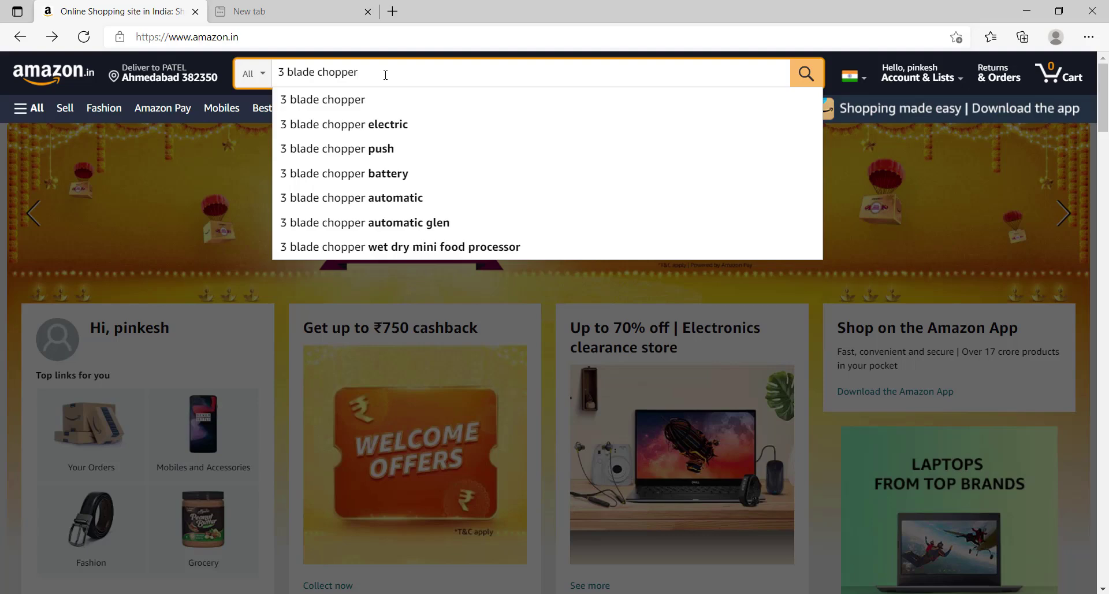
Search Amazon.in for "3 blade chopper" and look over the product results.
key(Return)
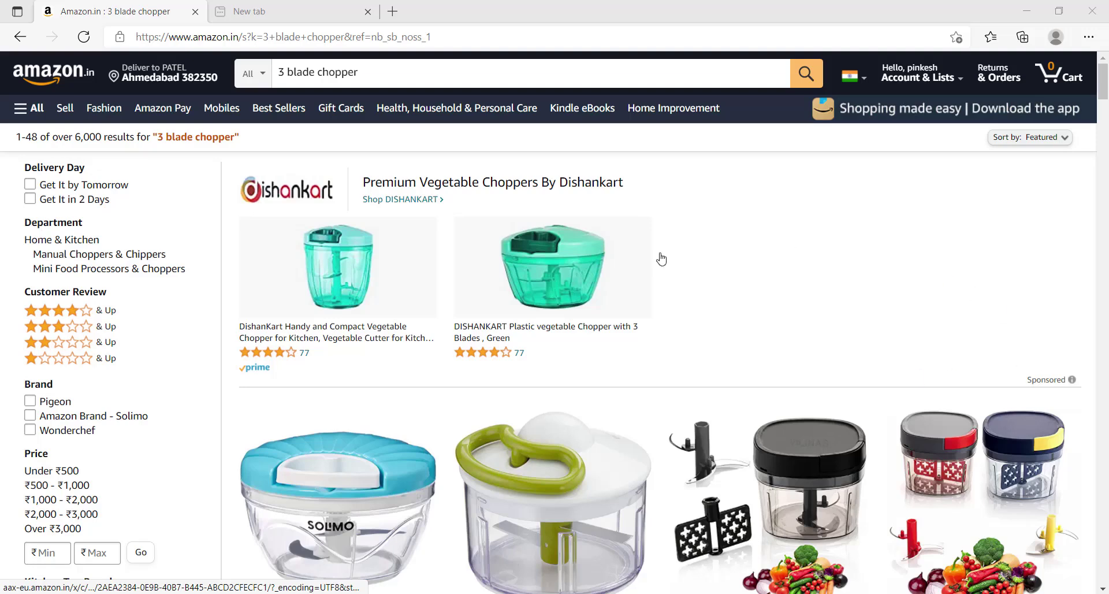
key(alt+Left)
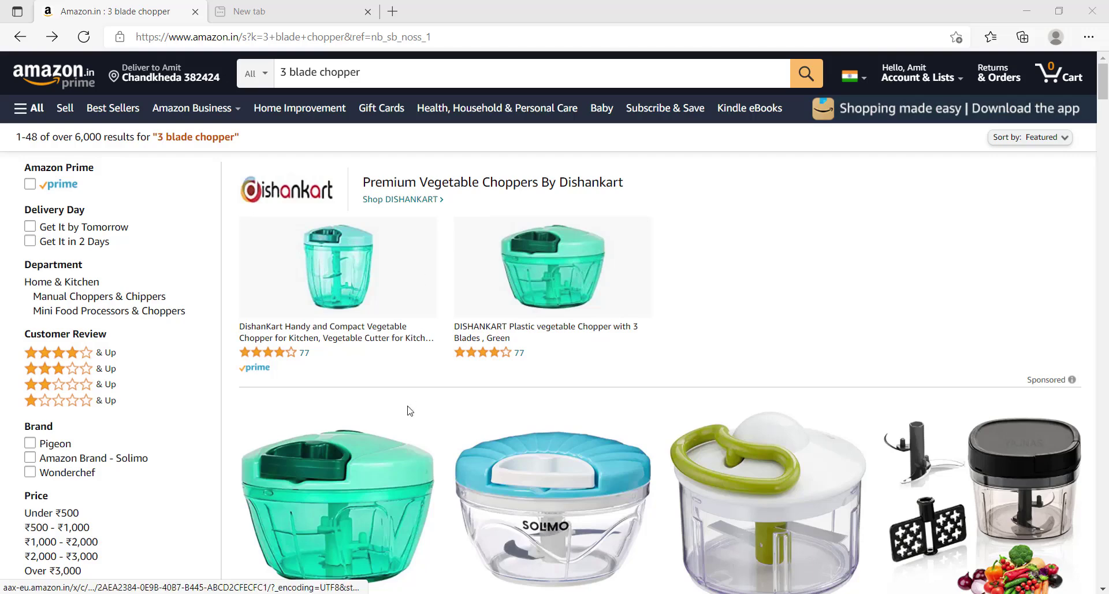
scroll(1106, 86, down, 4)
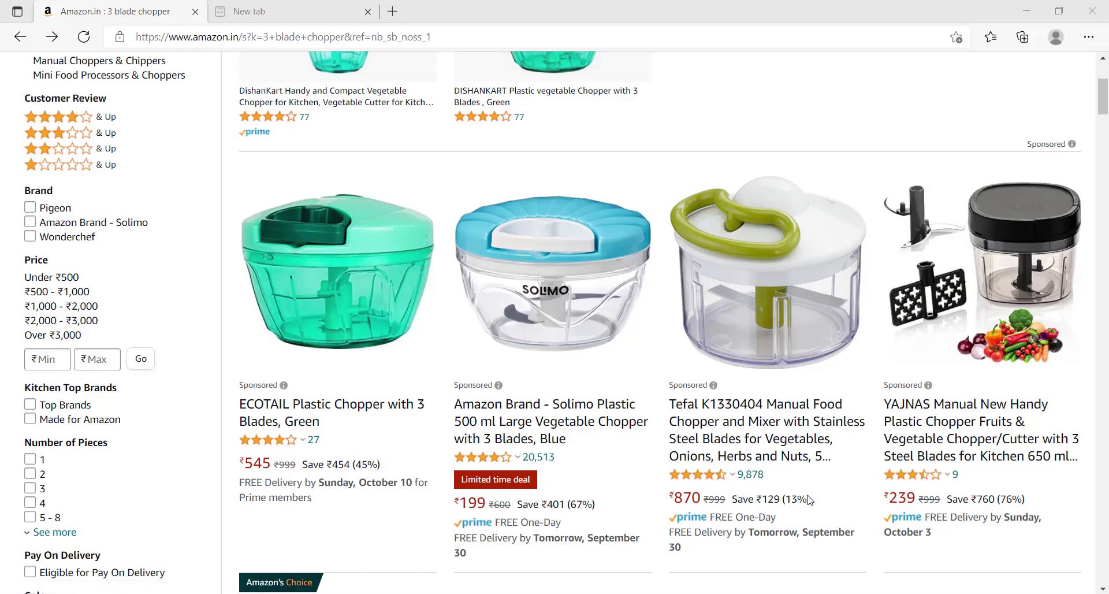
scroll(306, 341, up, 1)
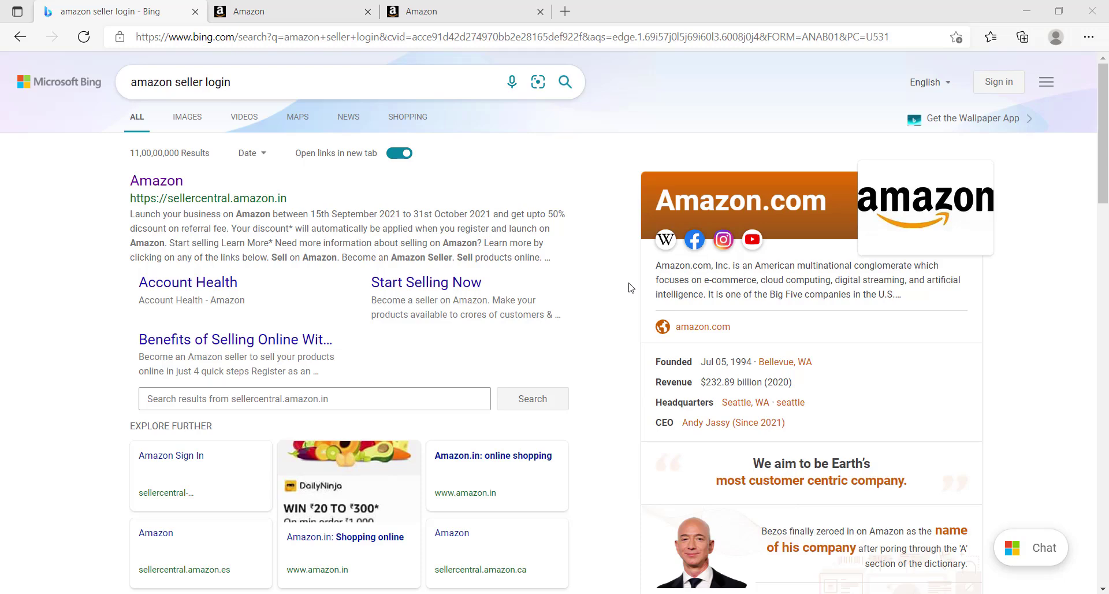
In Seller Central, open the 3 blade chopper listing from Manage Inventory for editing and show its Keywords section.
key(ctrl+Tab)
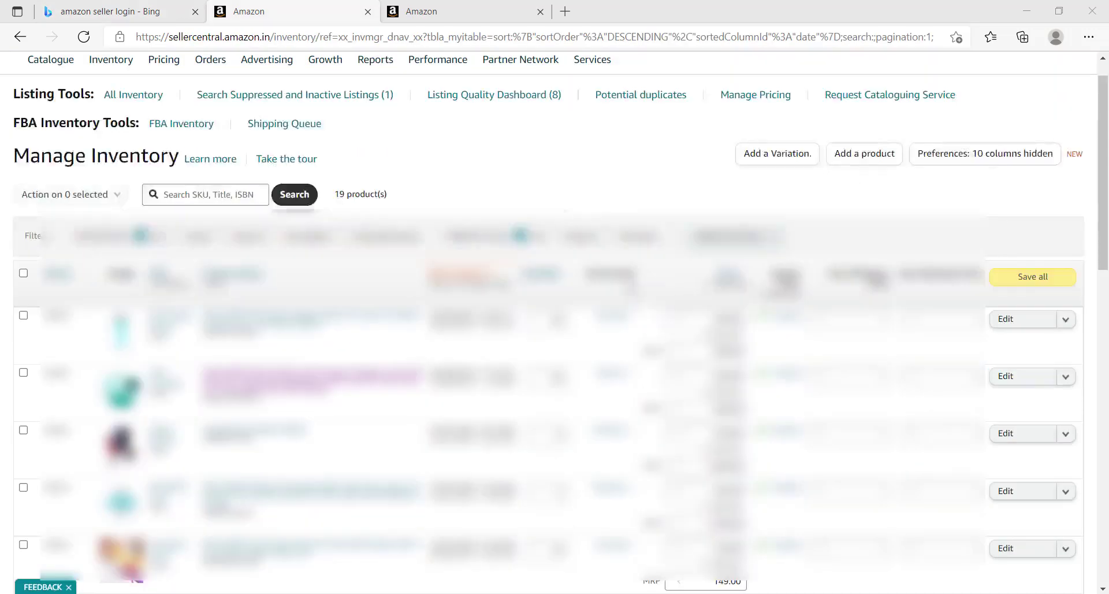
mouse_move(118, 60)
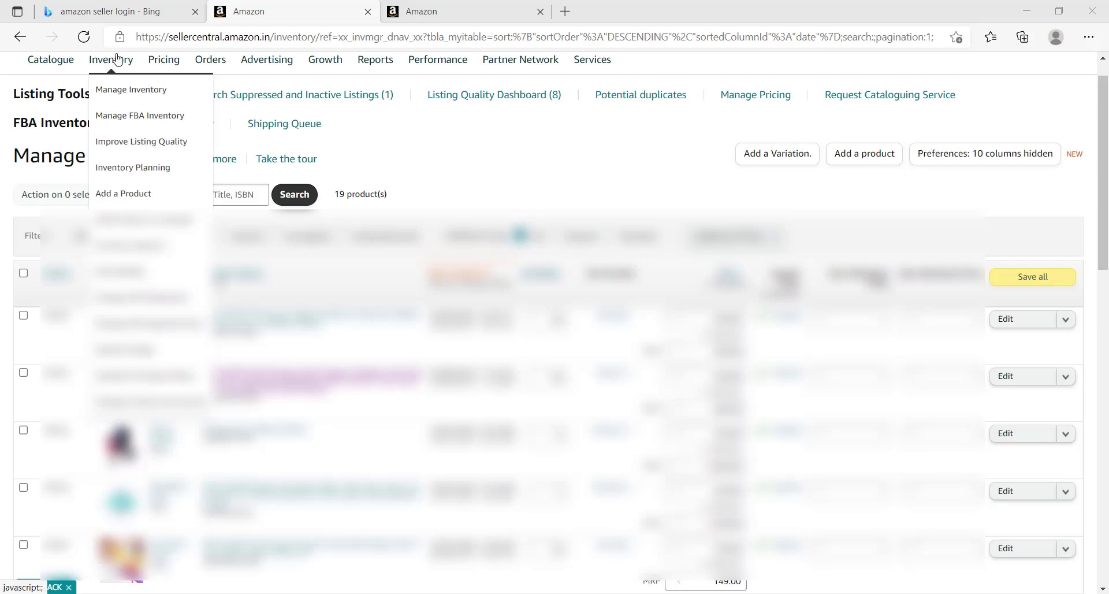
click(126, 92)
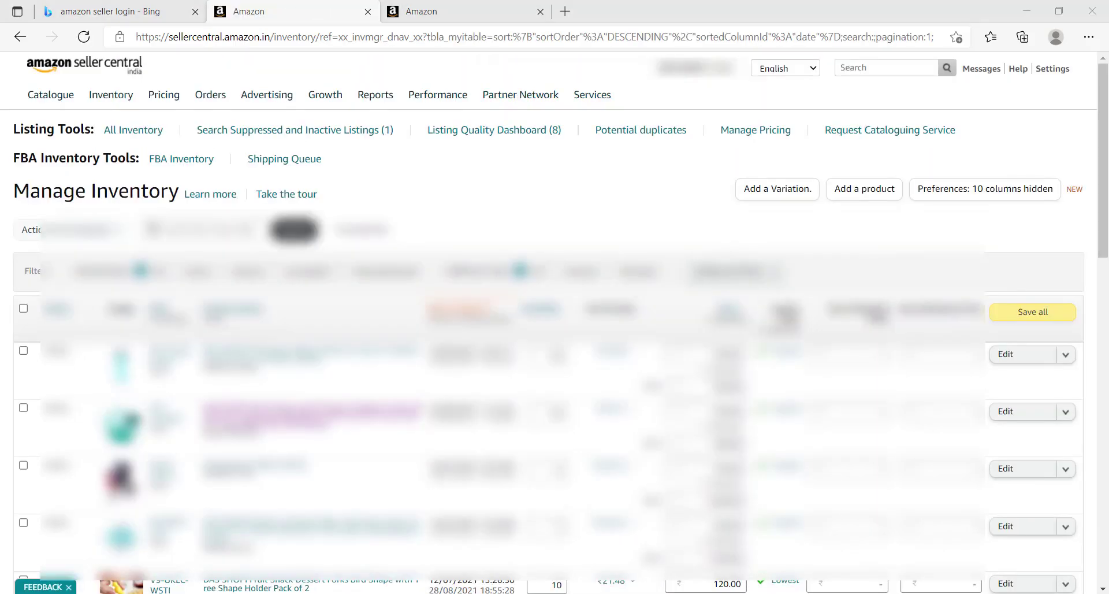
click(1016, 412)
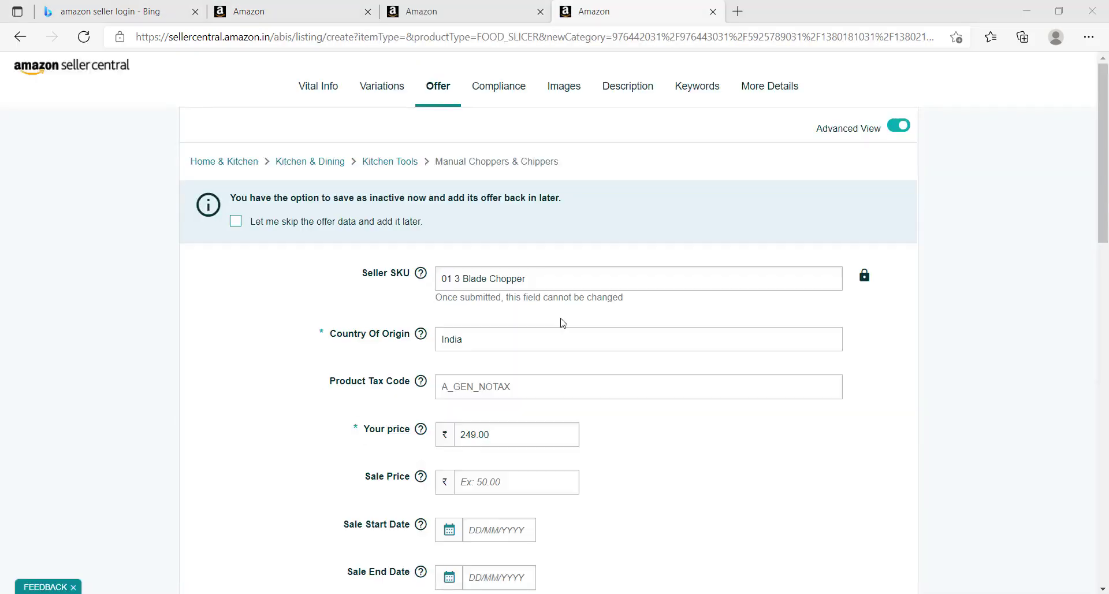
key(ctrl+w)
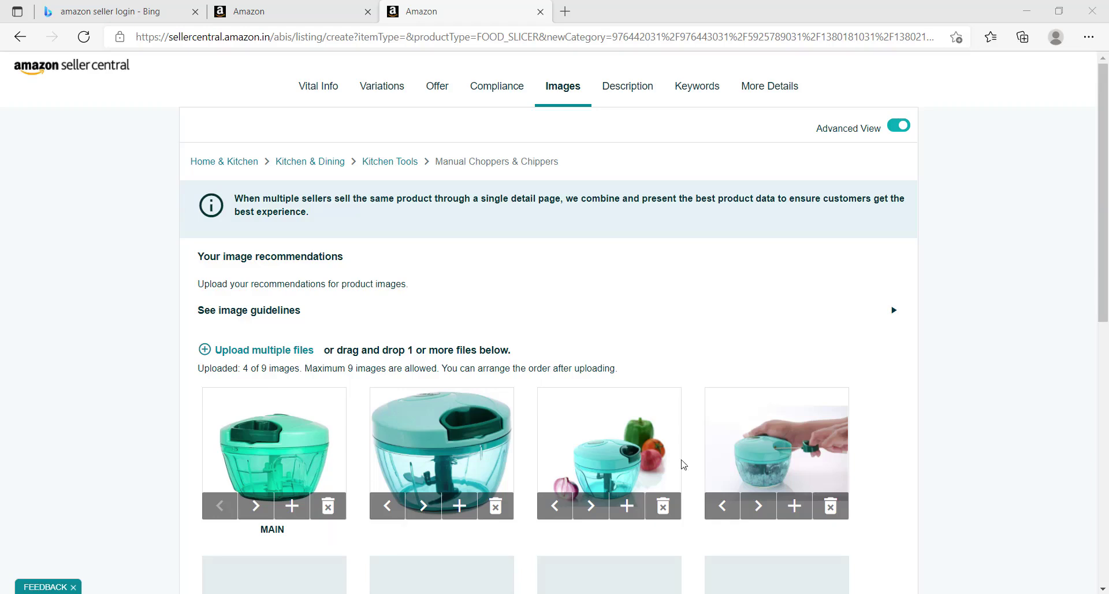
click(701, 95)
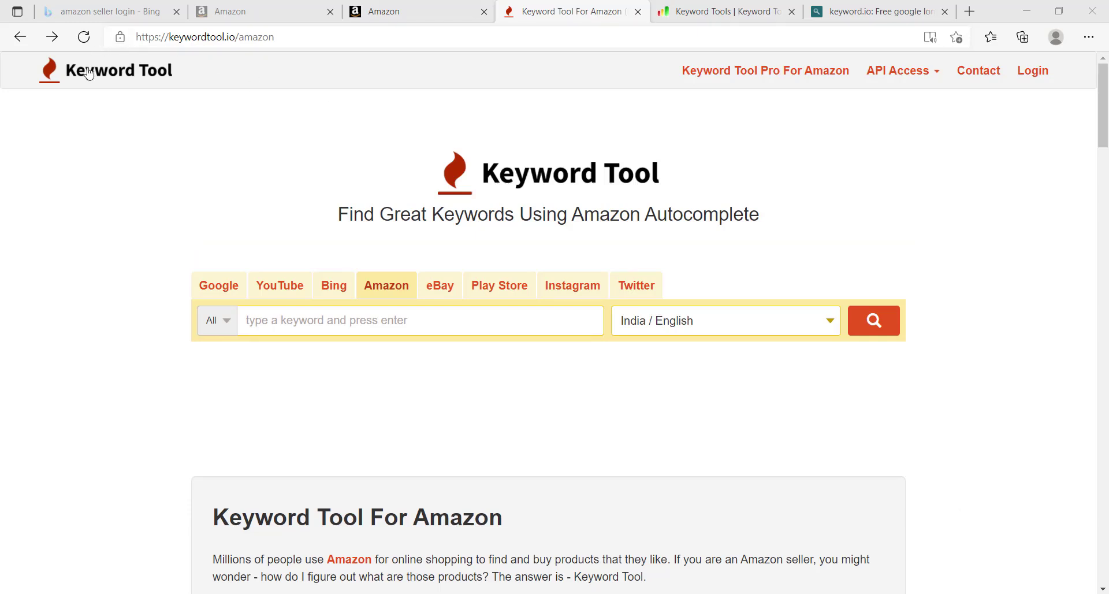
Look over the keyword research sites and search Keyword Tool's Amazon source for "3 blade chopper" with India / English.
click(686, 6)
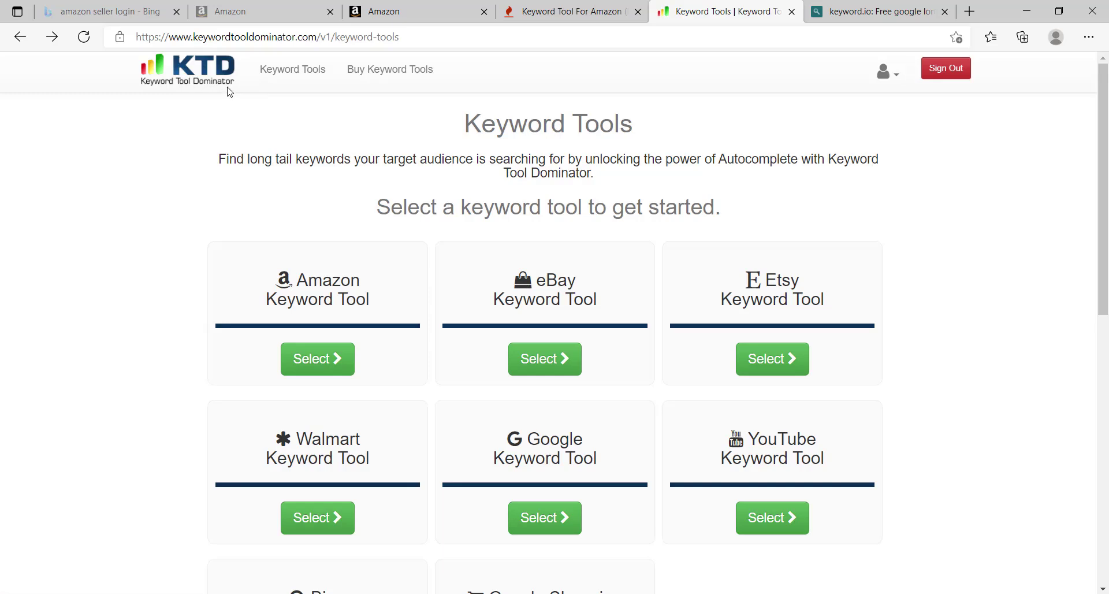
click(850, 5)
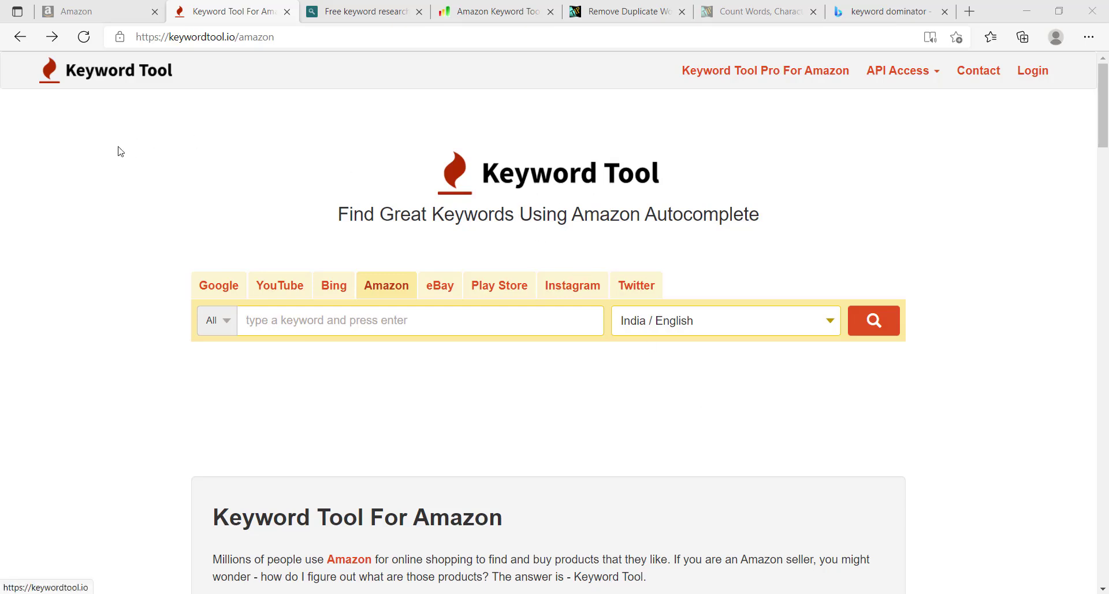
click(378, 290)
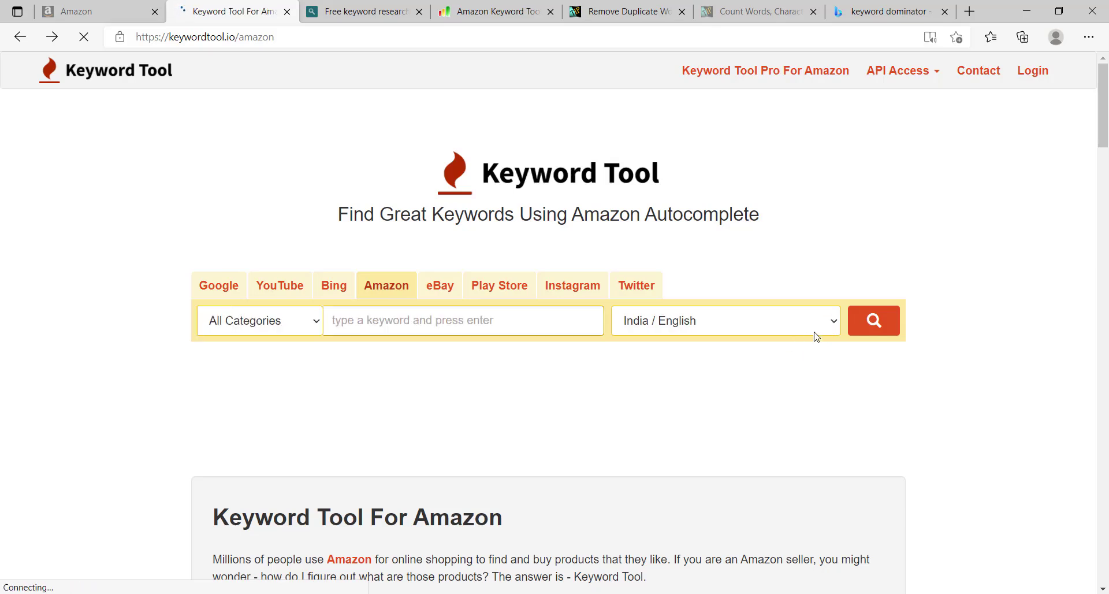
click(834, 327)
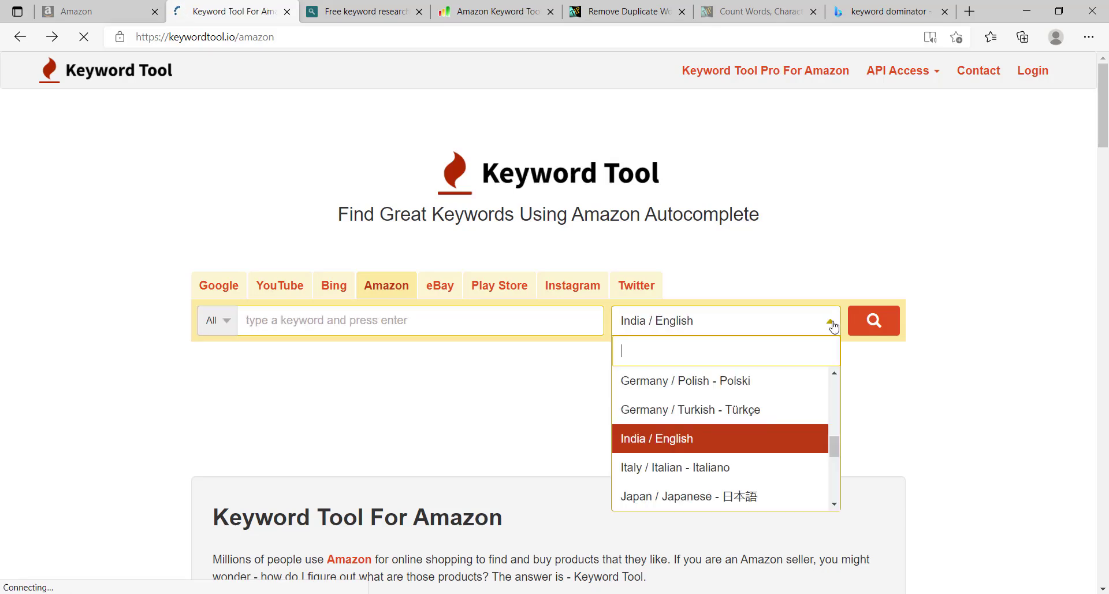
click(753, 439)
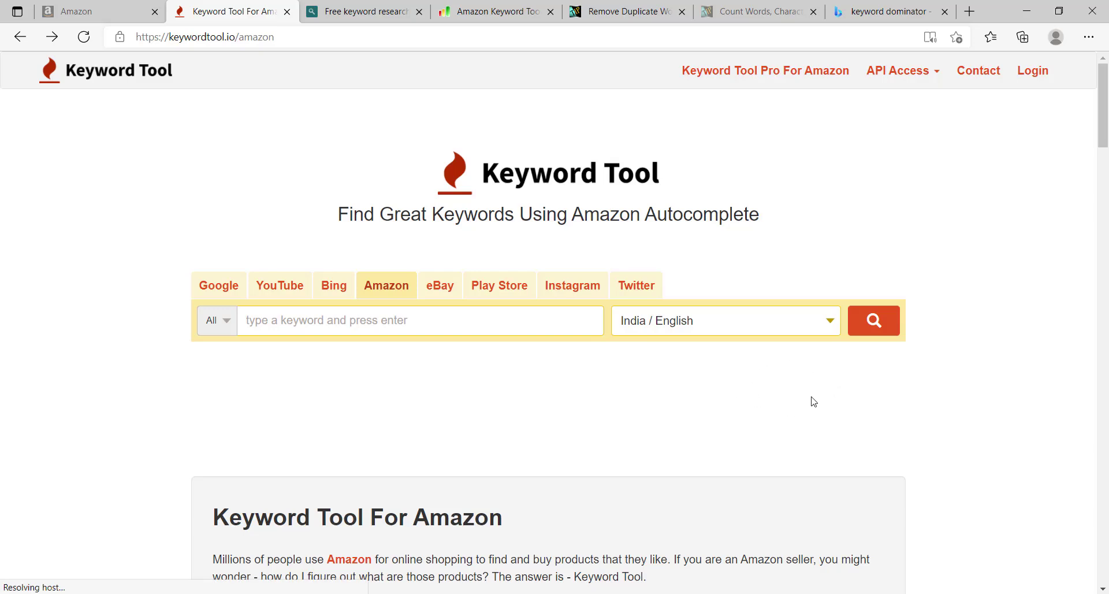
click(409, 324)
text(3 blade c)
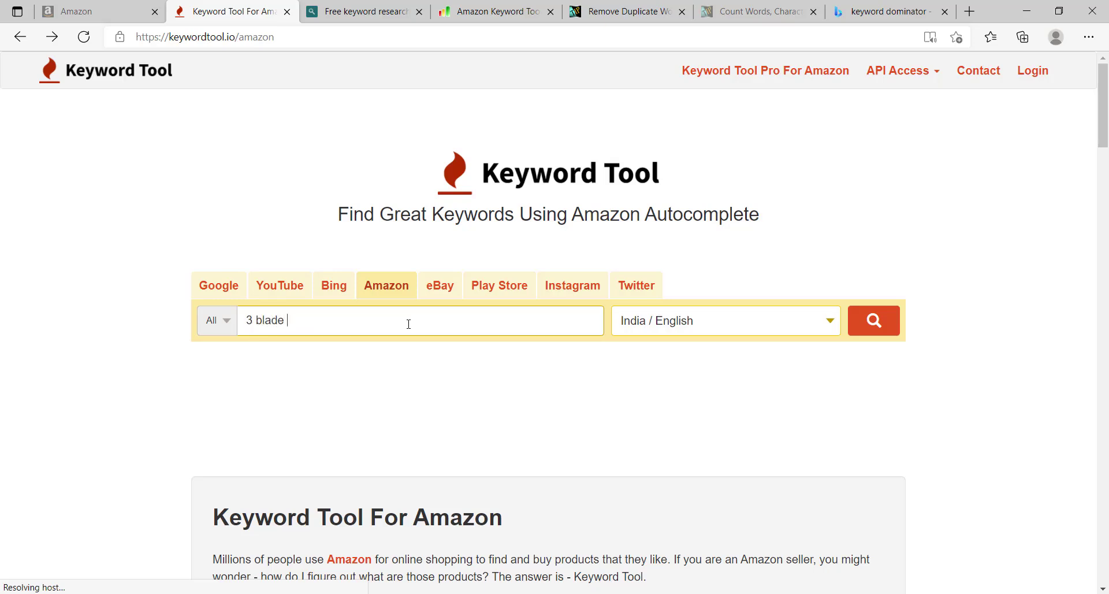
text(hopper)
click(881, 331)
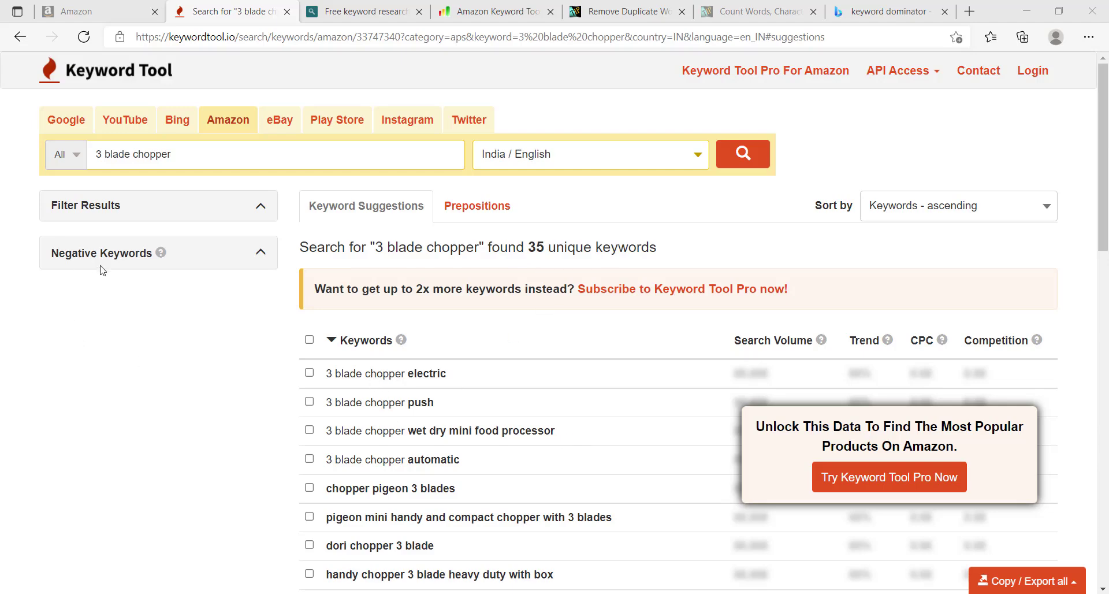
Exclude "electric" from the keyword suggestions by saving it as a negative keyword.
click(261, 254)
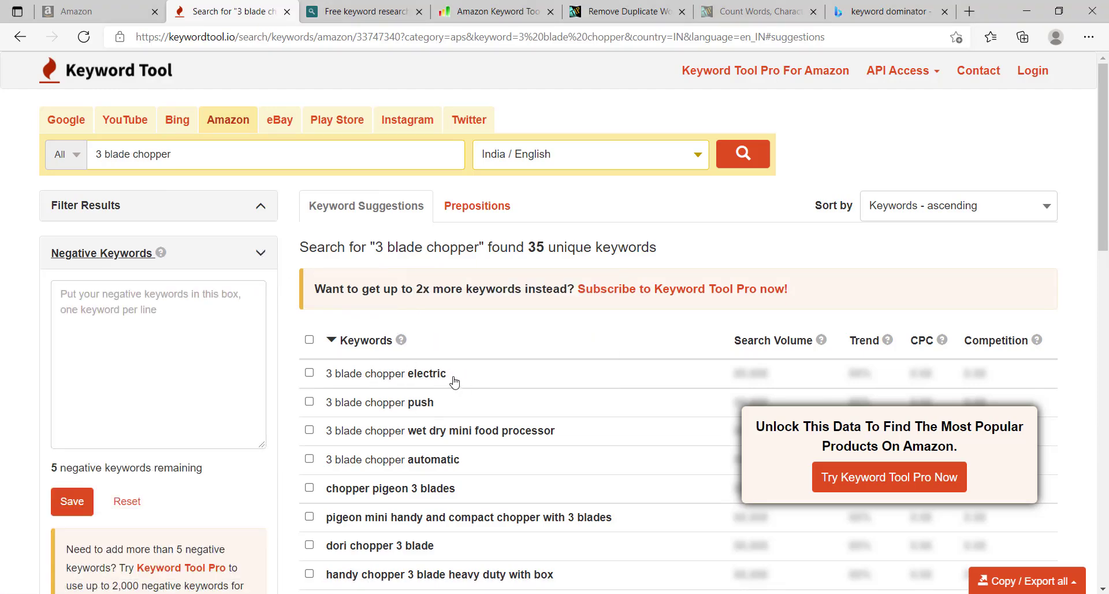
drag(449, 376, 411, 380)
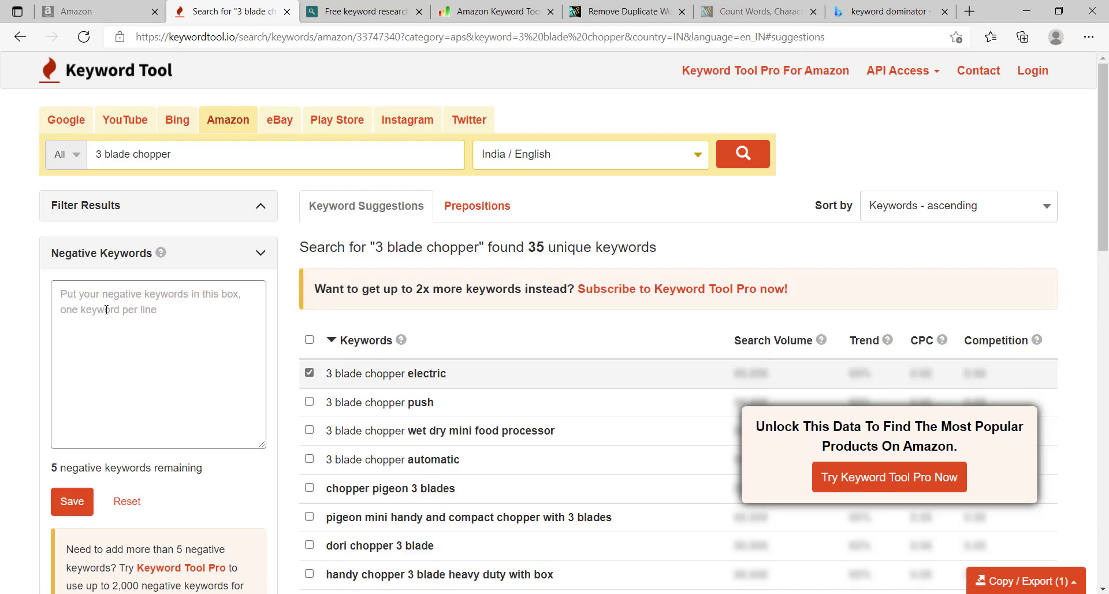
text(electric)
click(67, 512)
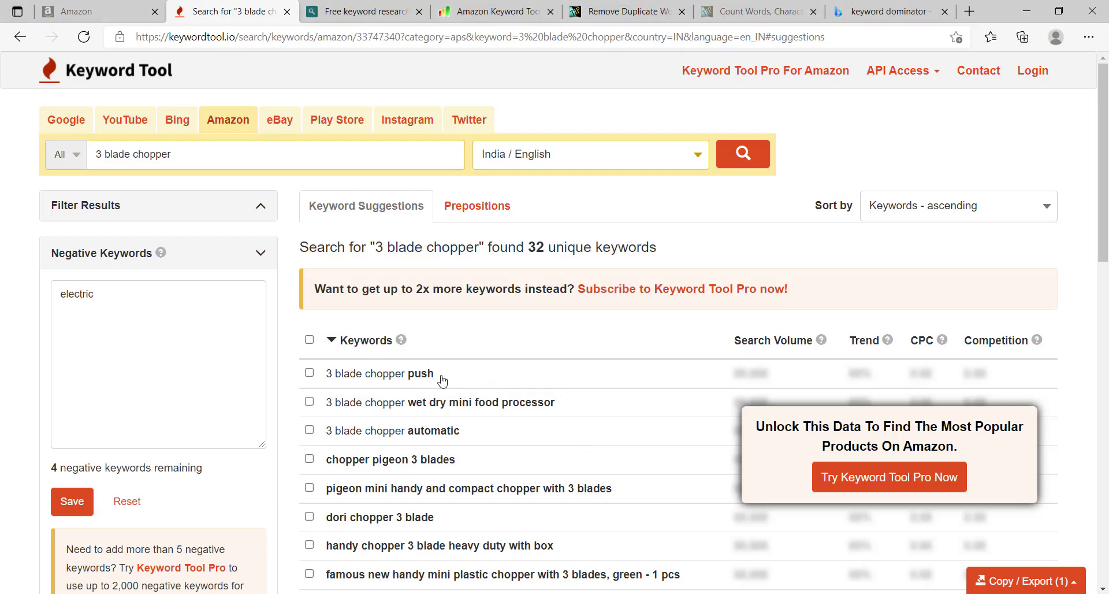
Copy "push" from the suggestions into the negative keywords on its own line and save the list.
drag(443, 380, 406, 379)
key(ctrl+c)
click(215, 283)
click(173, 308)
key(ctrl+v)
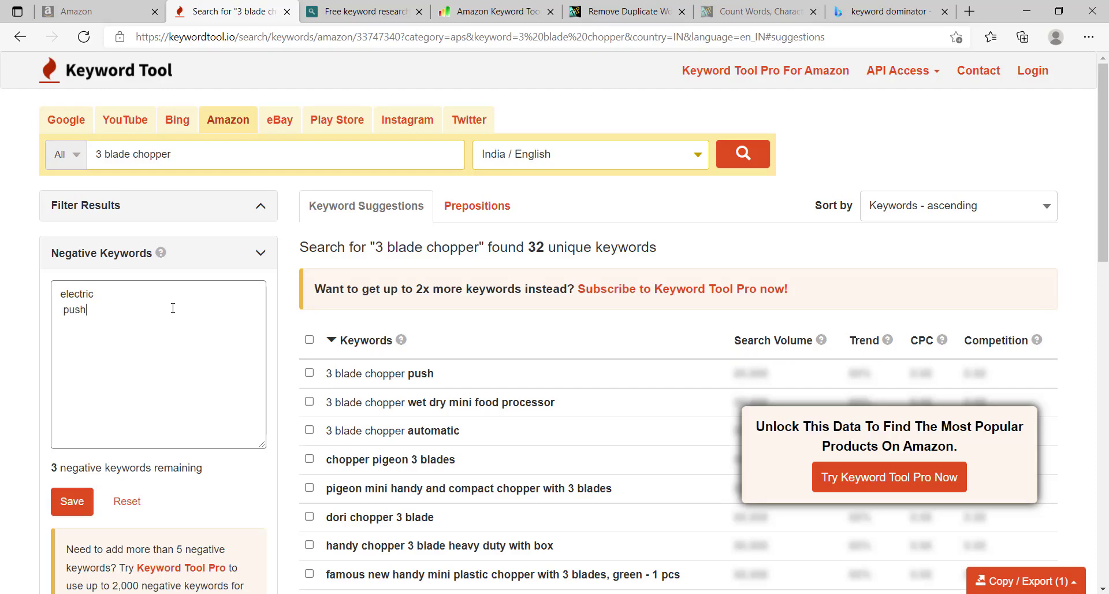
click(72, 501)
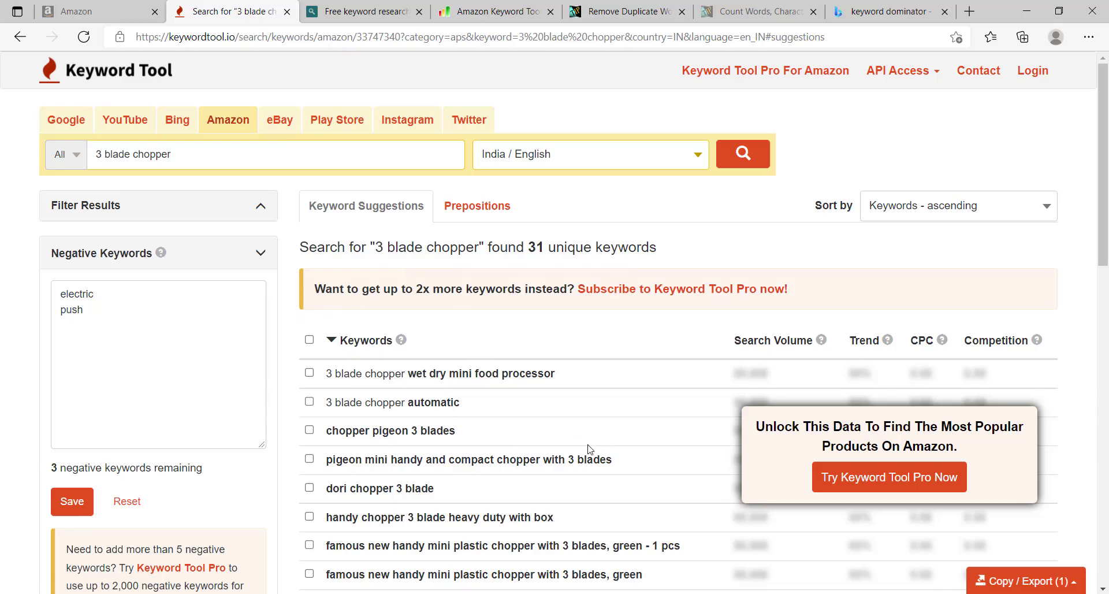
Switch to keyword.io and search its Amazon source for "3 blade chopper" with India (english).
key(ctrl+Tab)
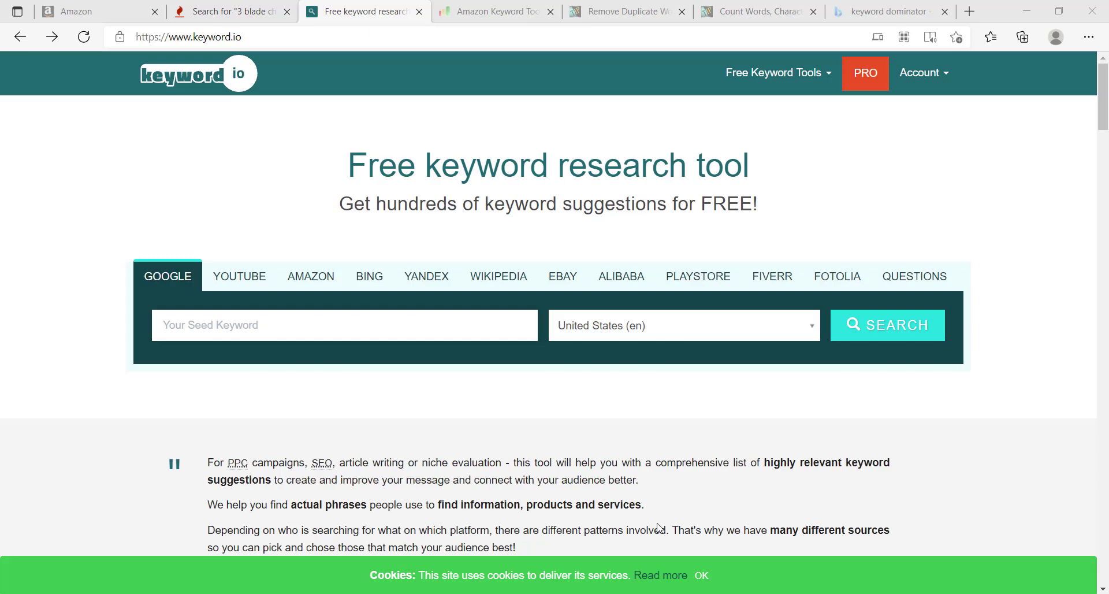
click(318, 274)
click(808, 335)
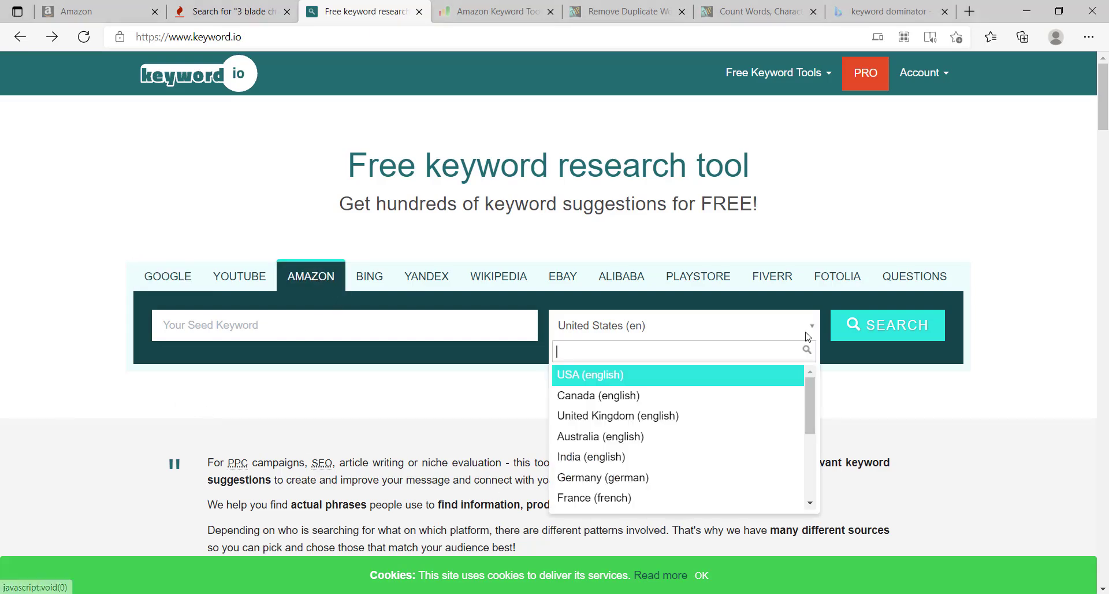
text(indi)
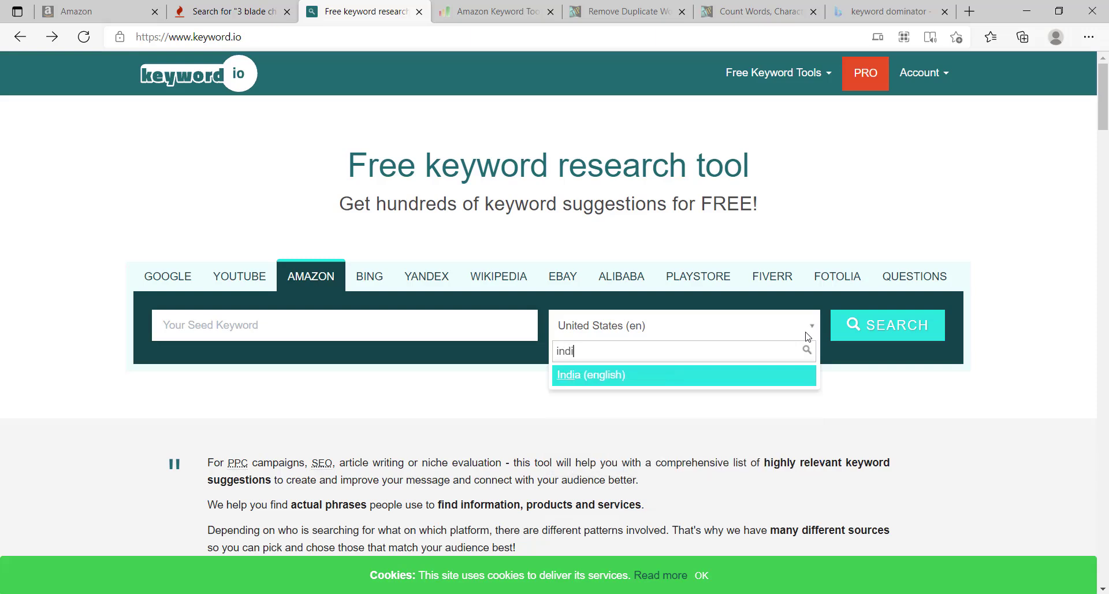
click(610, 376)
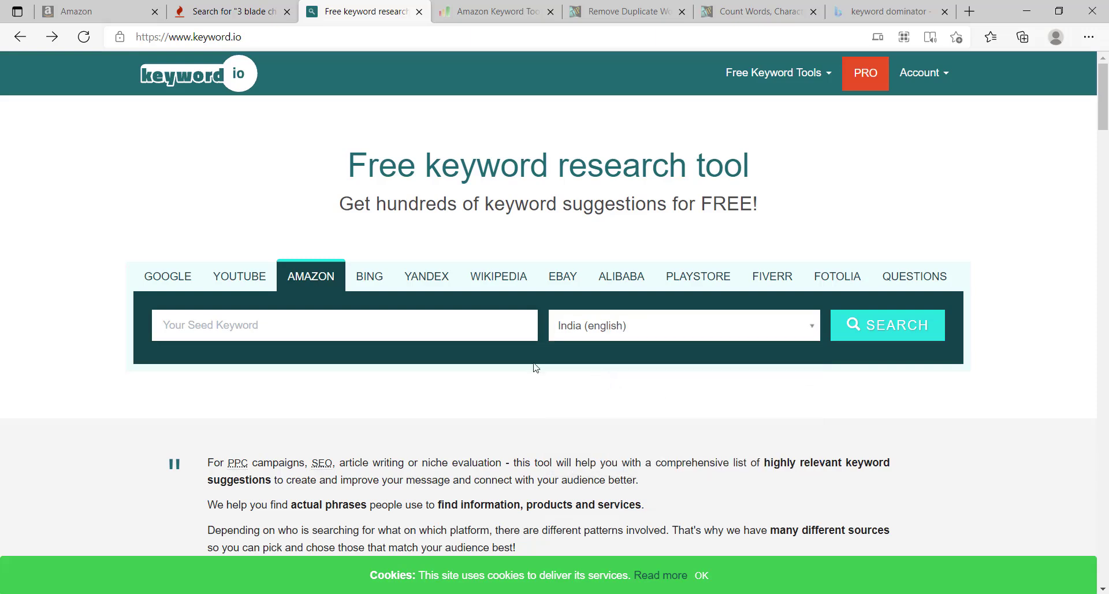
click(467, 333)
text(3 blade chopper)
click(869, 335)
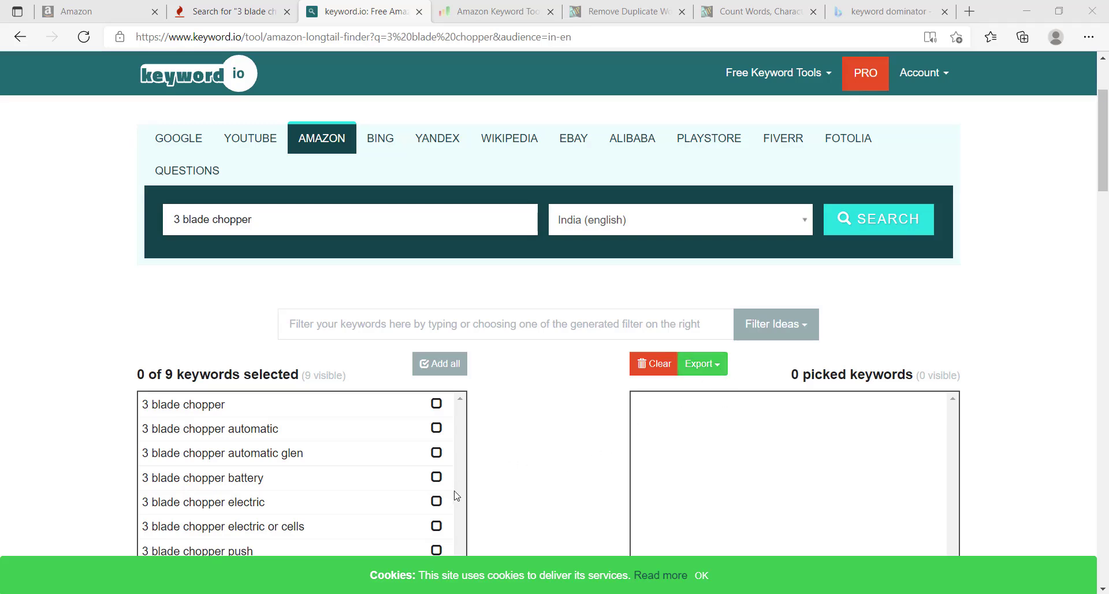
Review the suggestions and run a new Amazon keyword search for "vegetable cutter".
scroll(455, 495, down, 4)
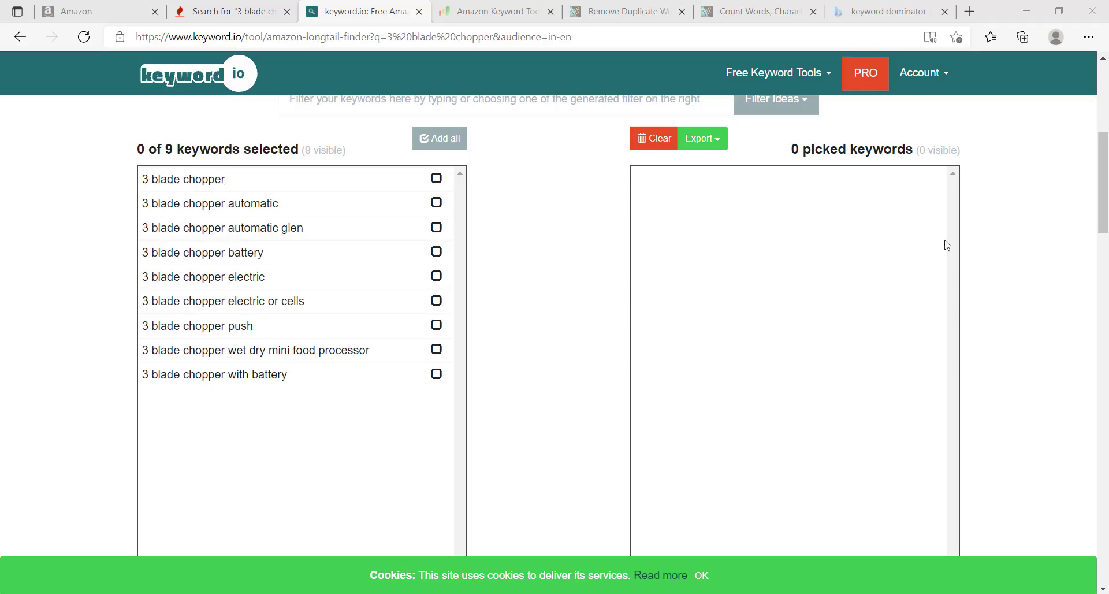
drag(1103, 180, 1103, 129)
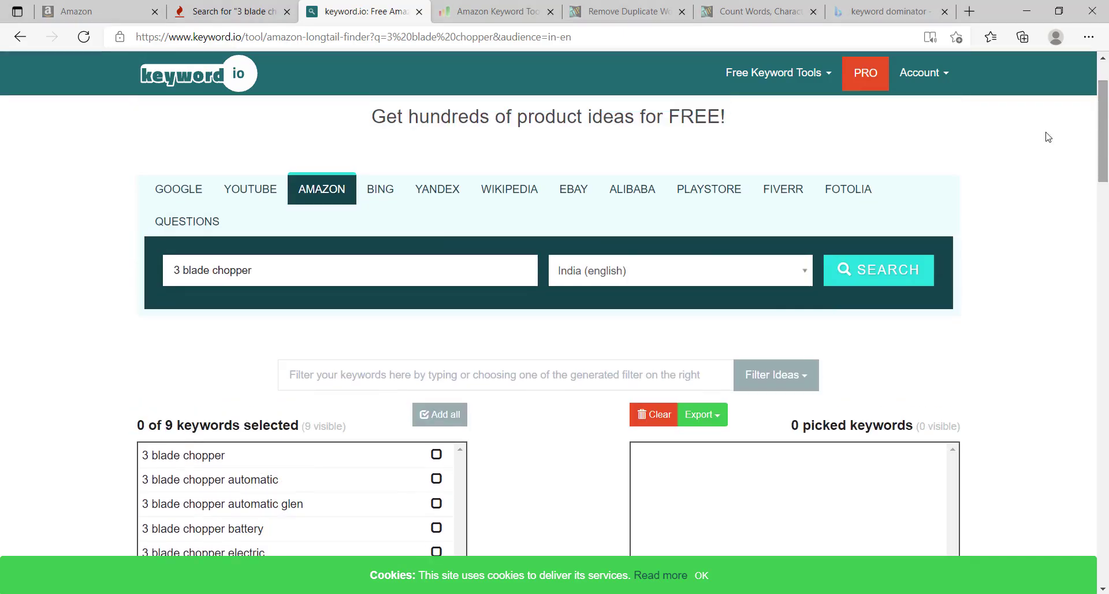
triple_click(313, 272)
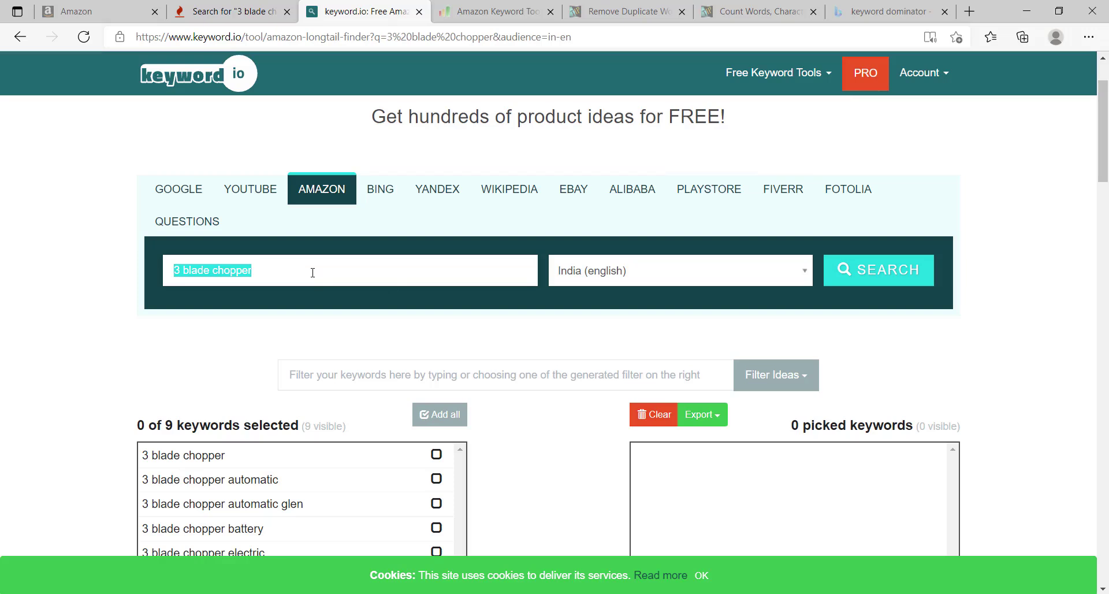
text(vege)
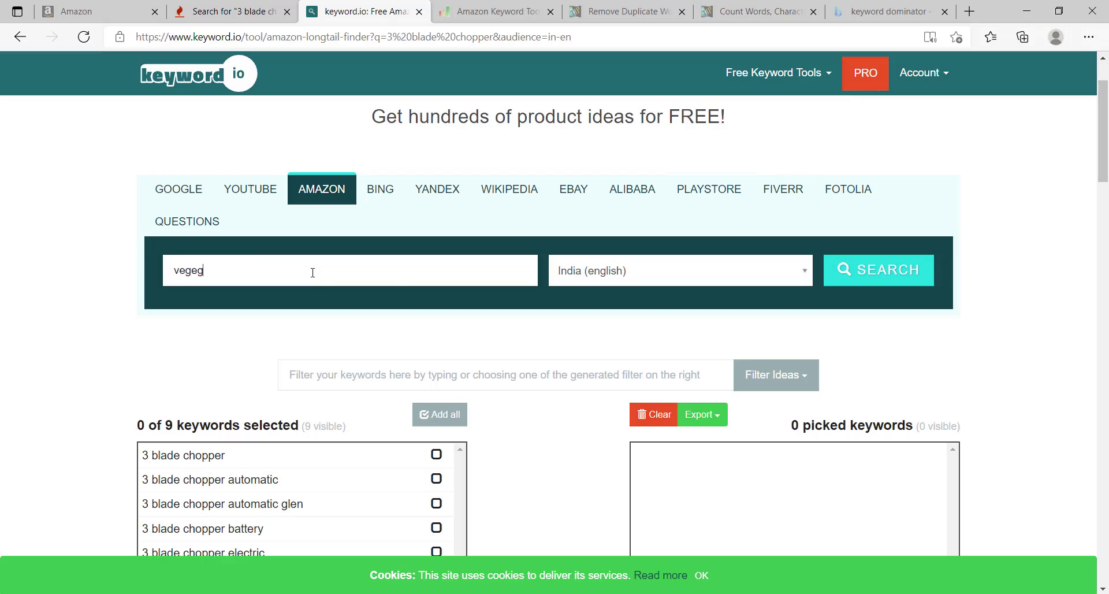
text(table cutter)
click(880, 285)
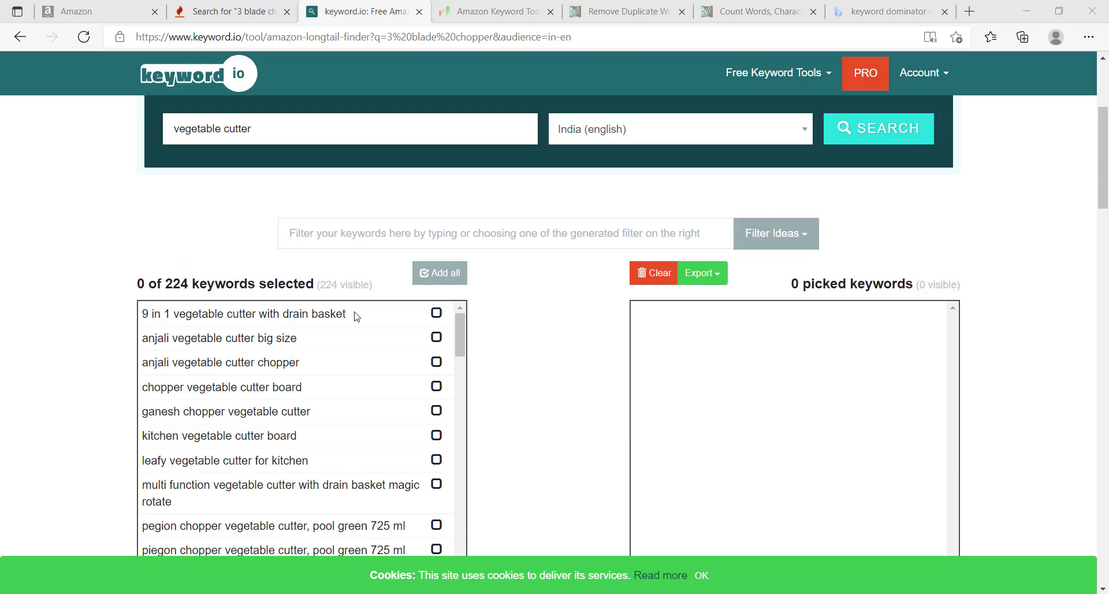
Add all suggested vegetable cutter keywords to the picked list, look through them and open the filter ideas.
click(447, 272)
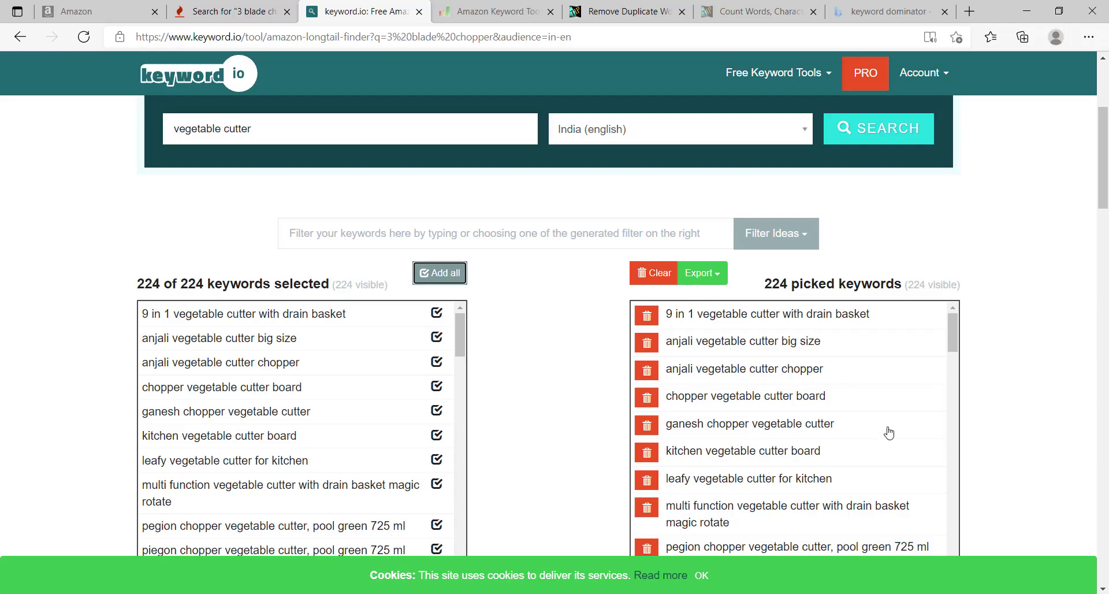
scroll(809, 404, down, 3)
scroll(808, 405, up, 3)
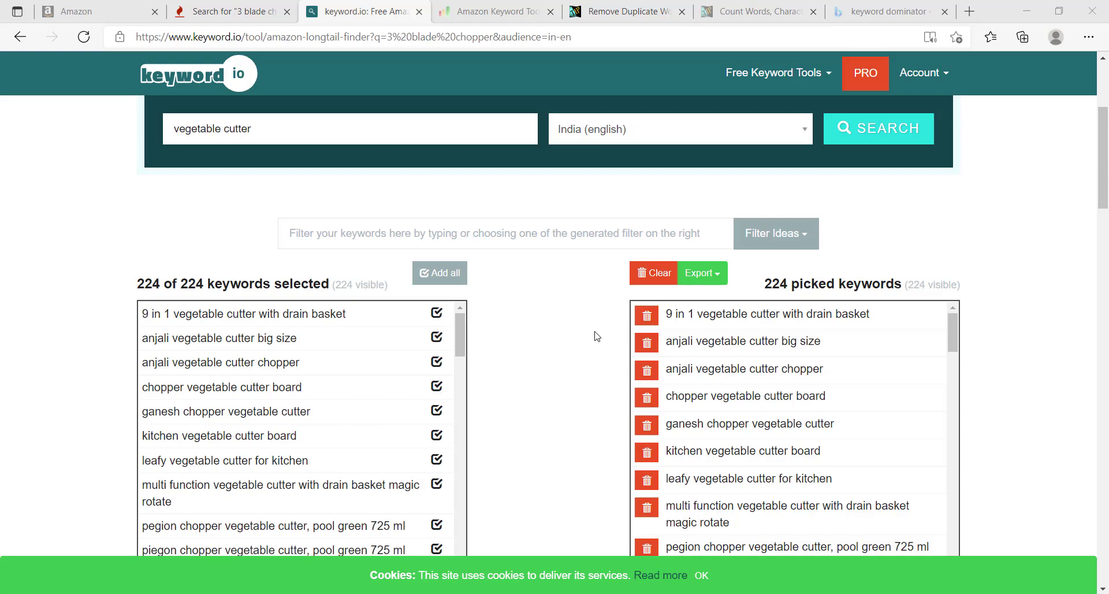
click(804, 243)
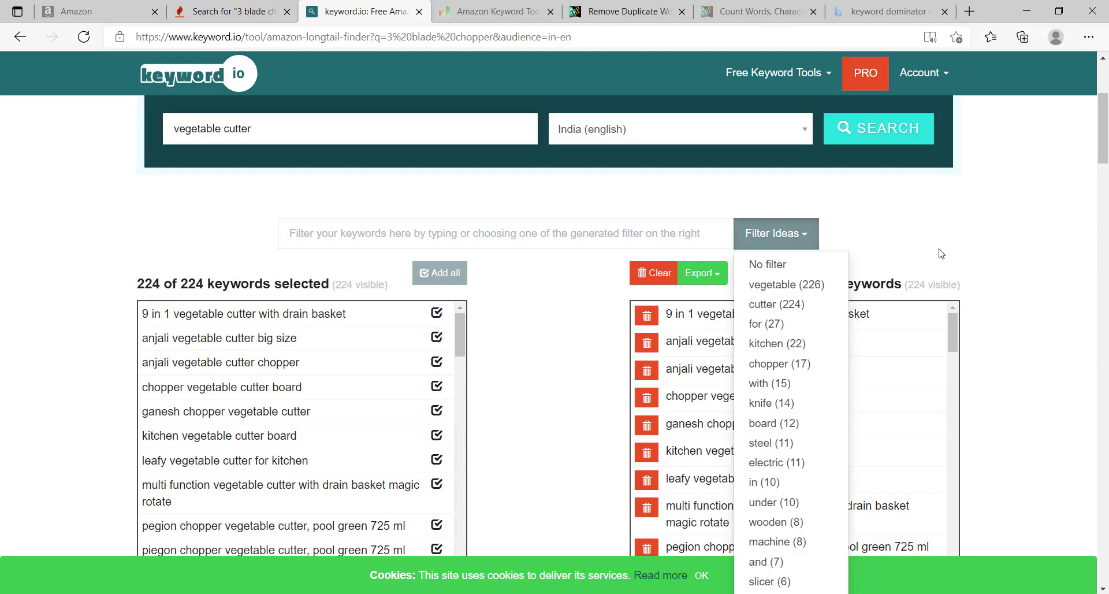
Close the filter ideas and copy the picked vegetable cutter keywords to the clipboard.
click(547, 479)
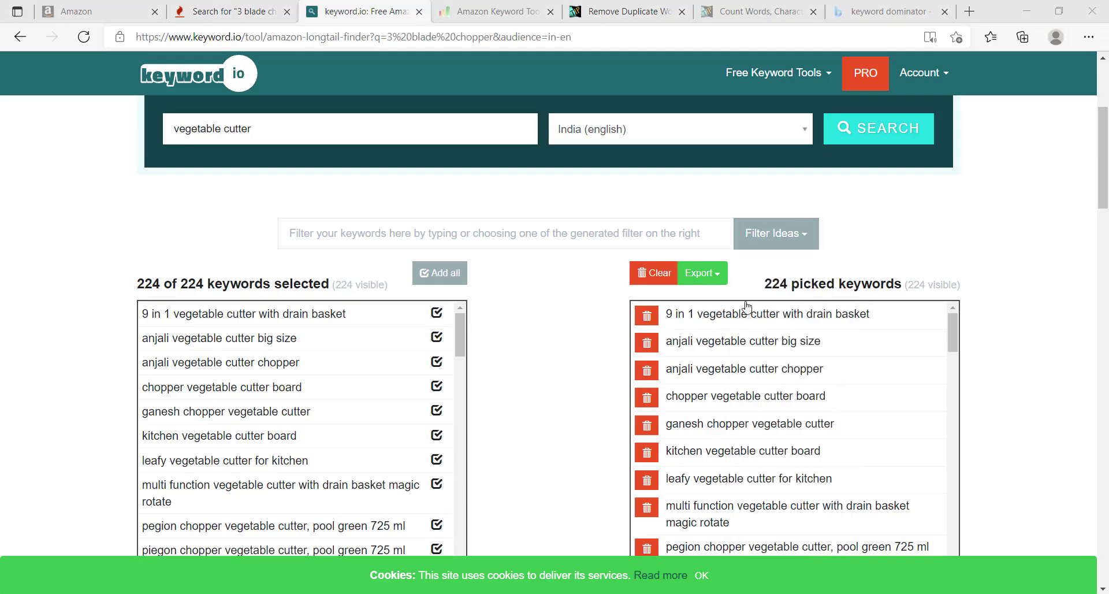
click(723, 275)
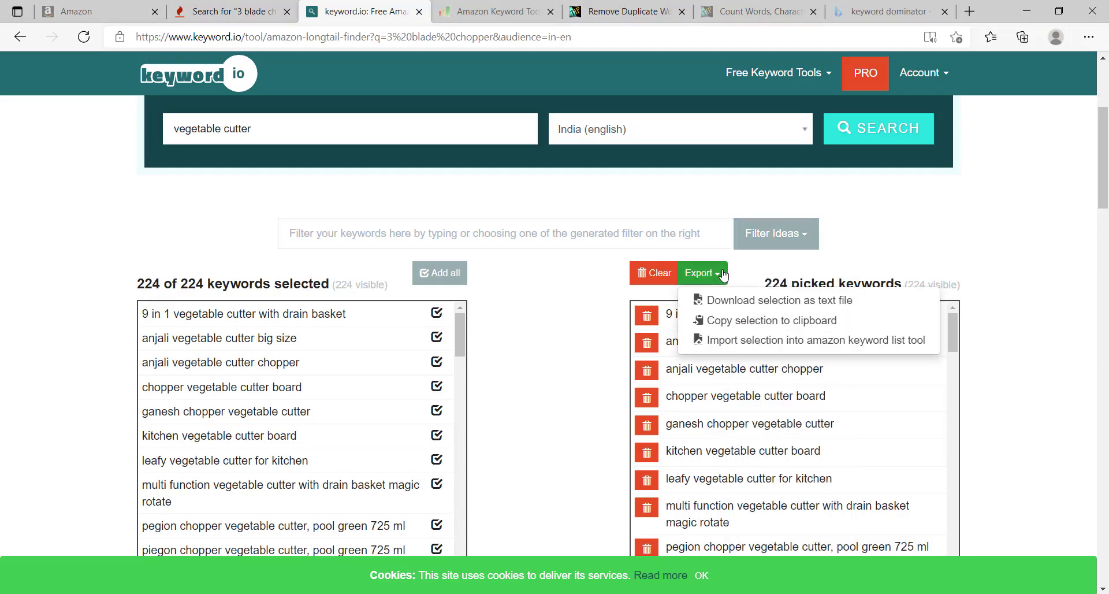
click(750, 323)
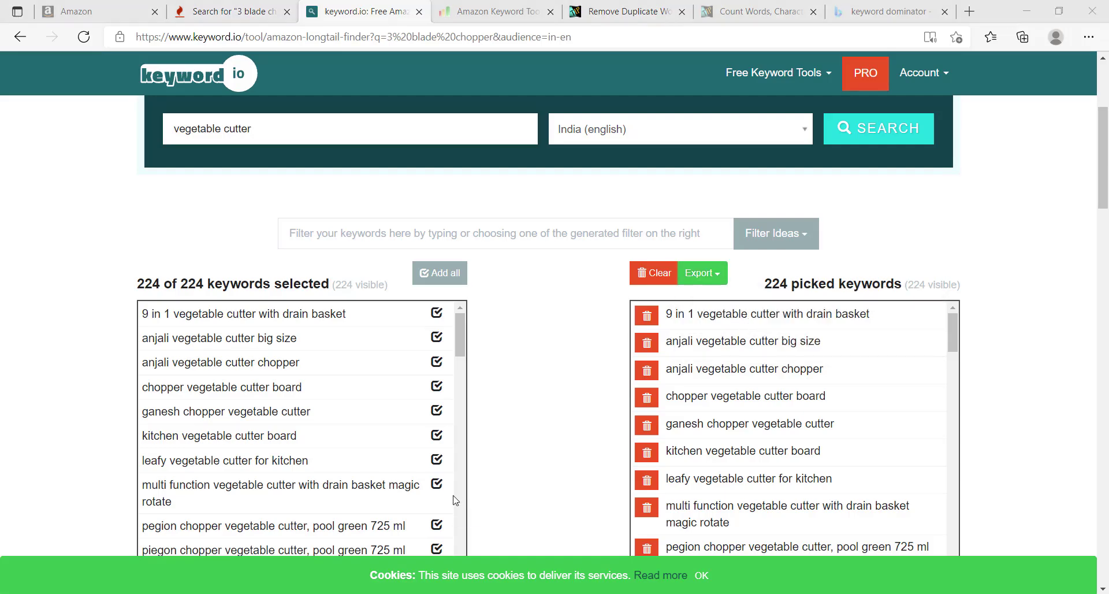
Switch to the TraceMyIP text tools and open Count Words, Characters and Lines.
click(621, 11)
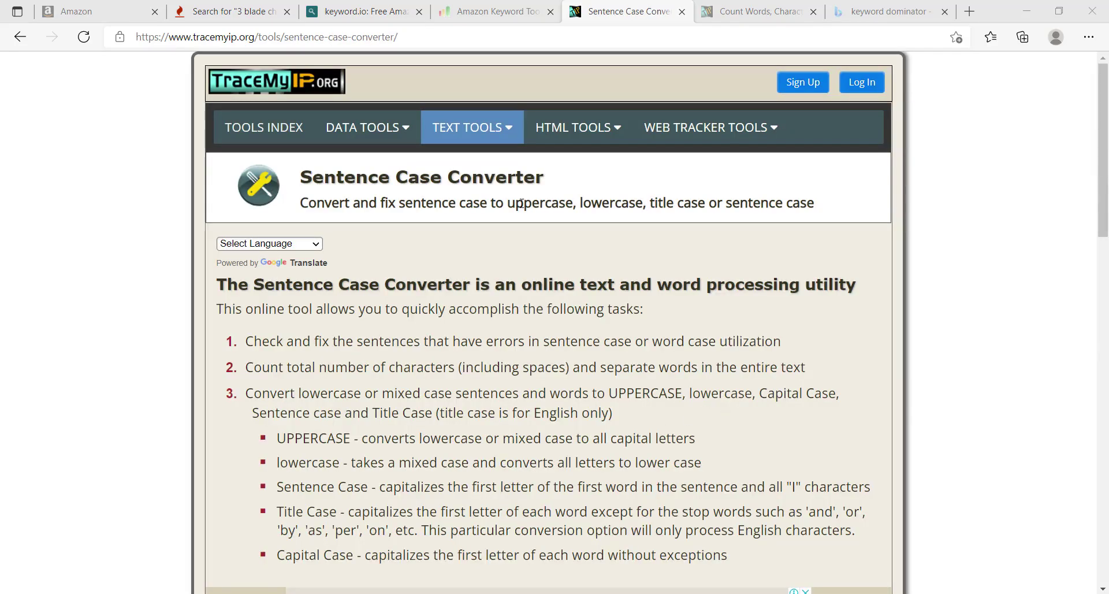
mouse_move(508, 127)
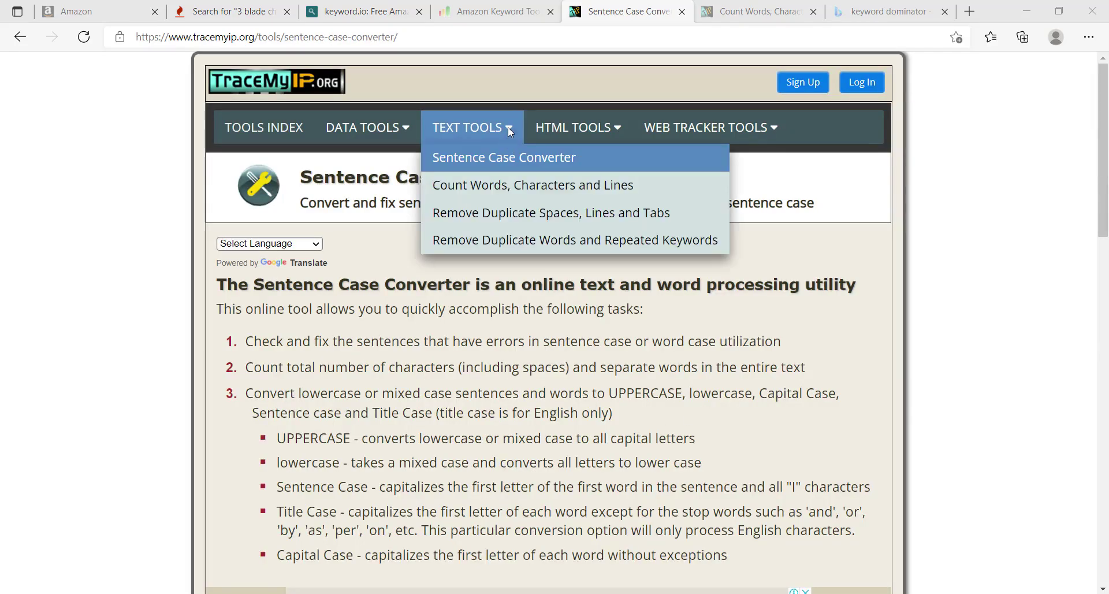
click(511, 184)
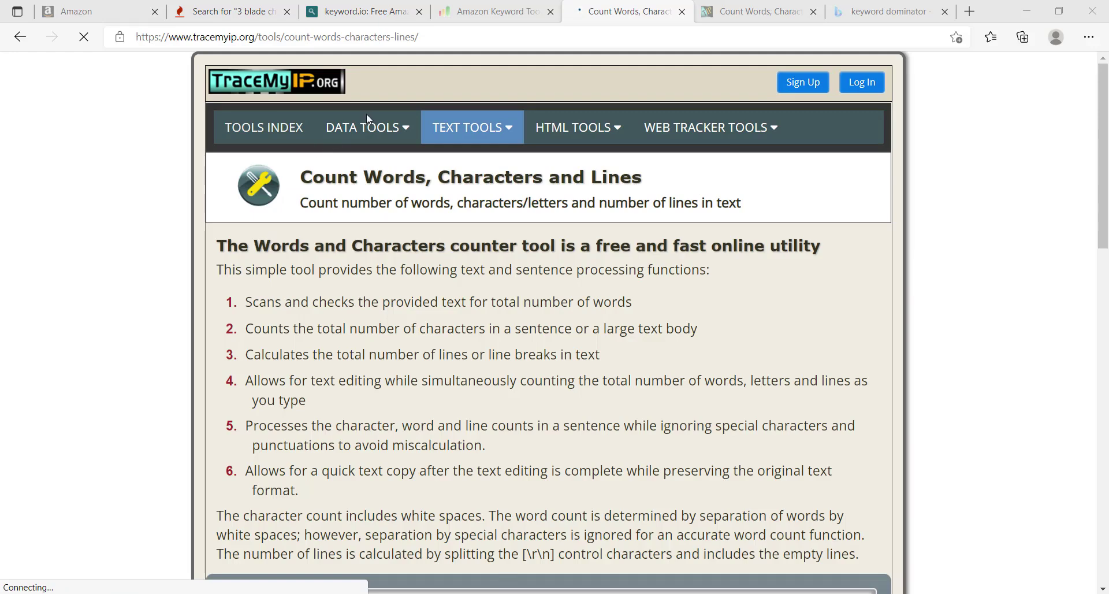
Replace the counter's sample text with the copied keyword list and check its word, character and line counts.
drag(1103, 191, 1107, 297)
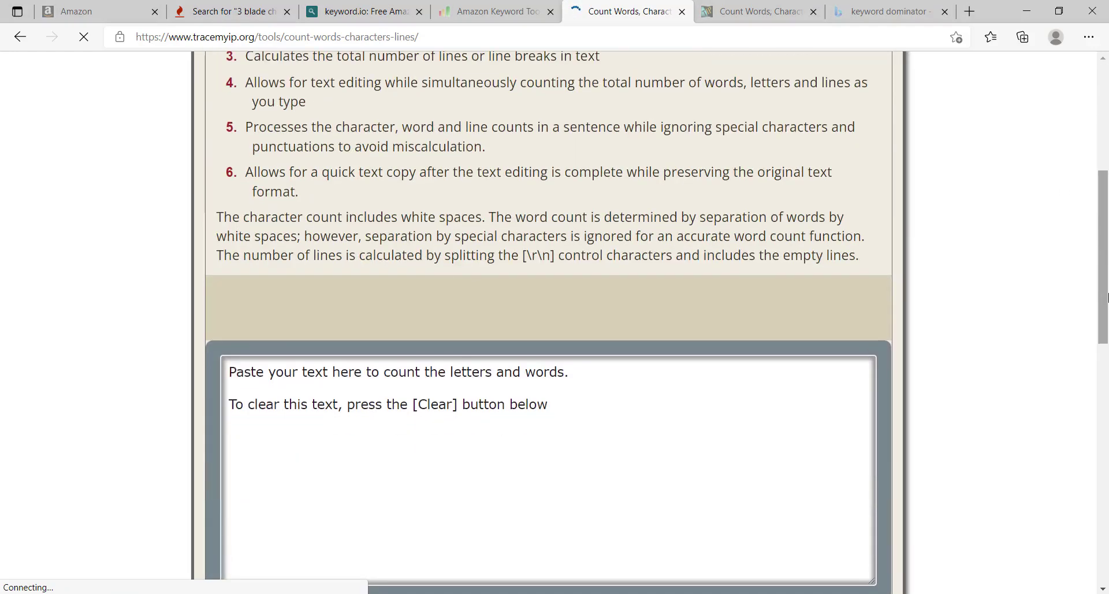
triple_click(507, 377)
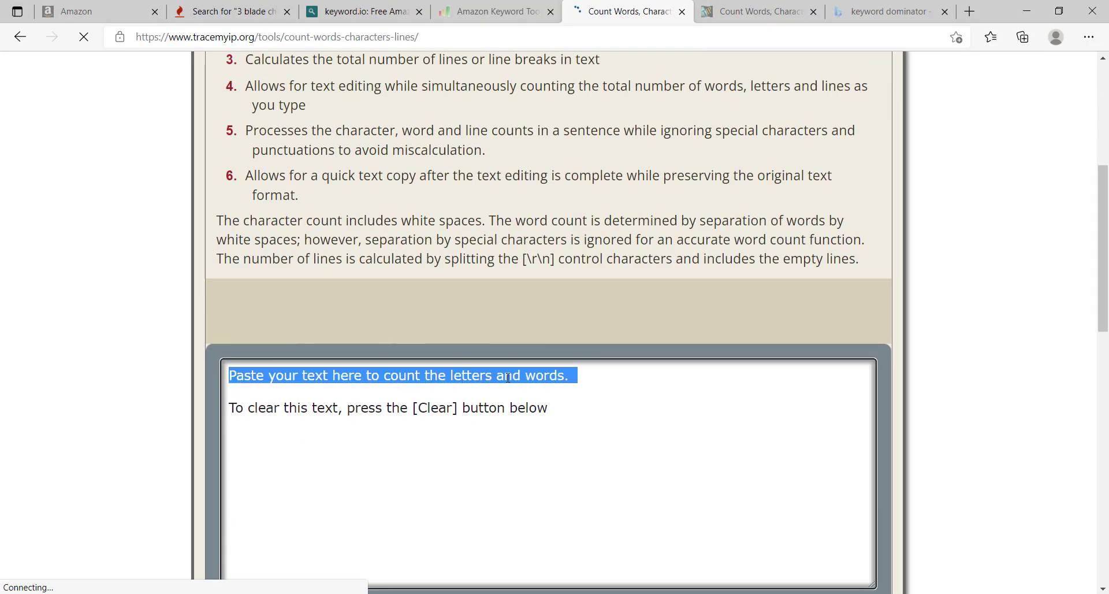
key(BackSpace)
triple_click(503, 396)
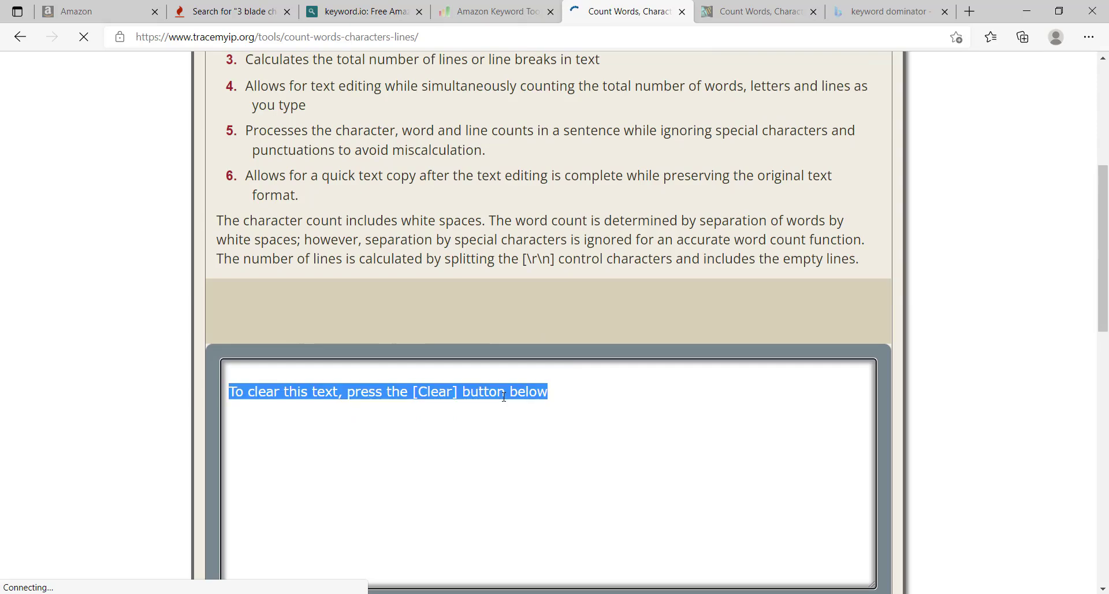
key(BackSpace)
key(ctrl+v)
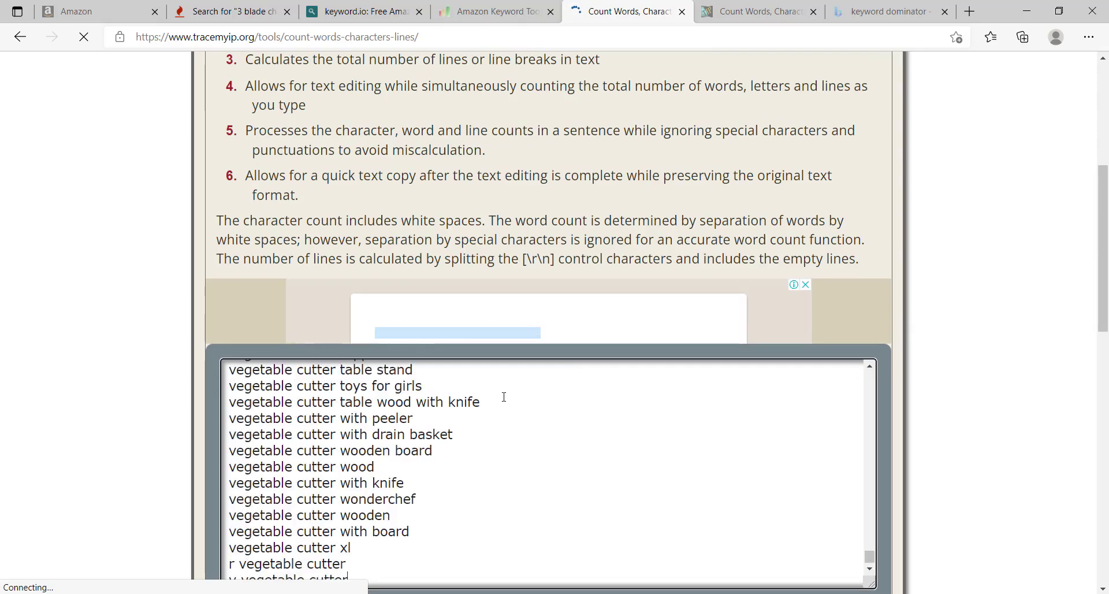
scroll(1103, 305, down, 3)
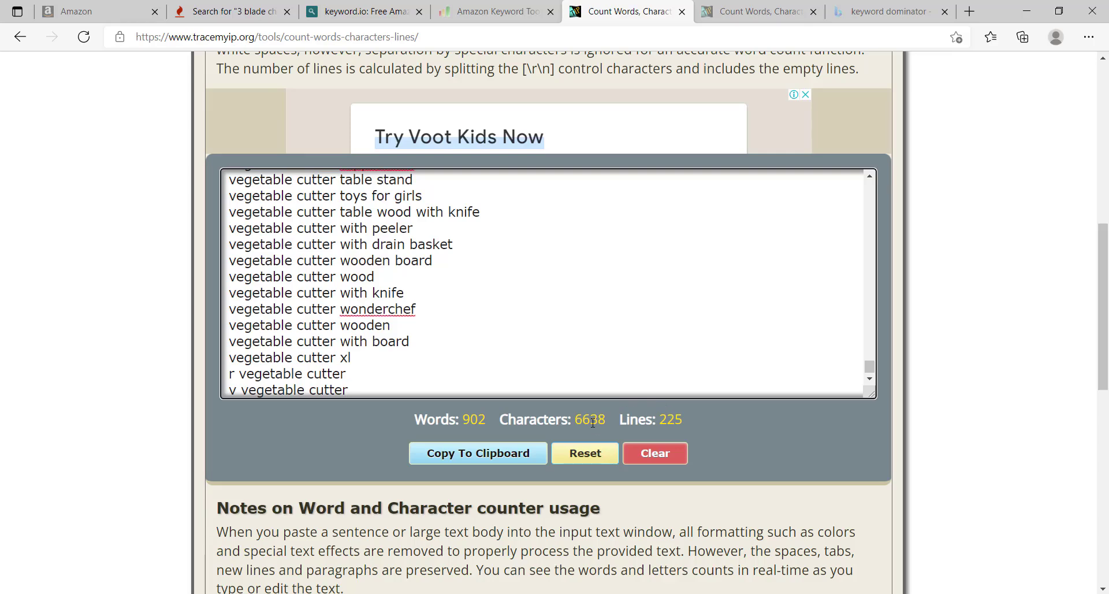
Try to remove the repeated word "vegetable" by hand from the first lines of the pasted keyword list.
key(ctrl+Home)
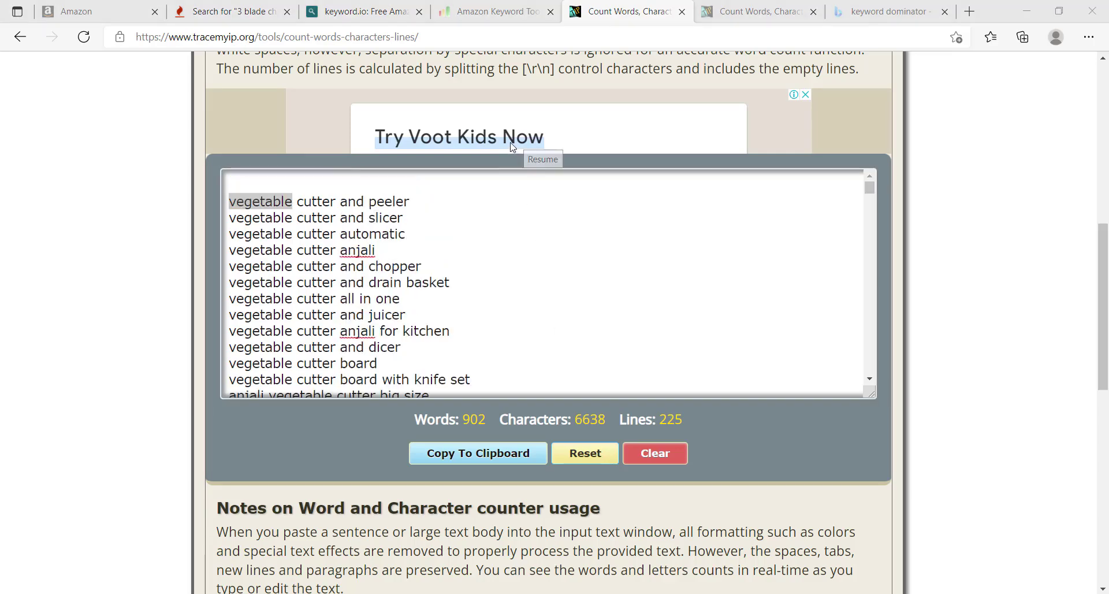
click(613, 287)
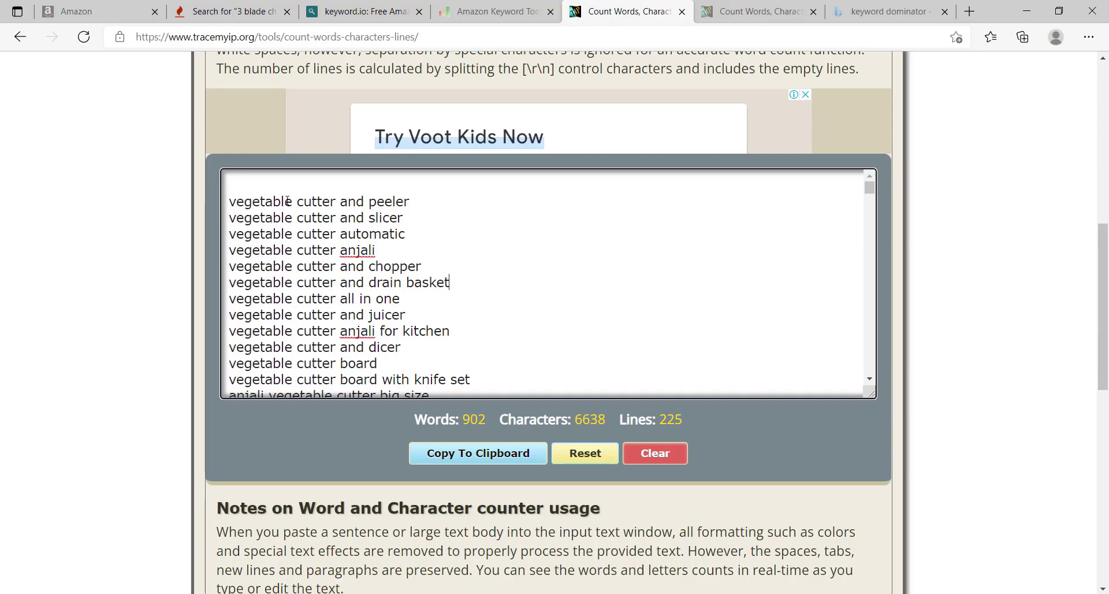
drag(292, 201, 225, 206)
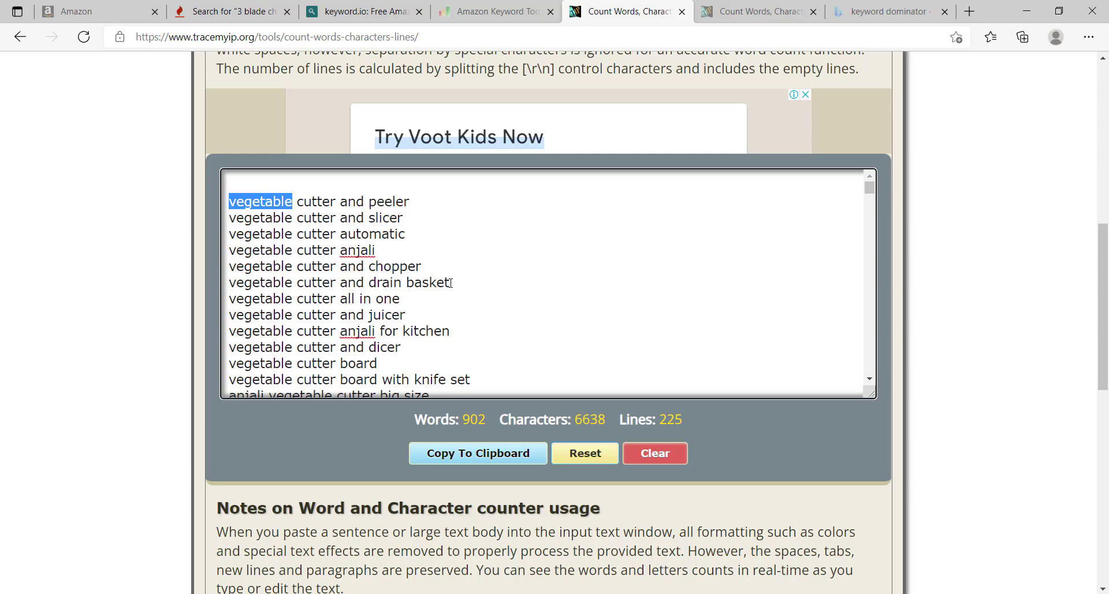
click(524, 161)
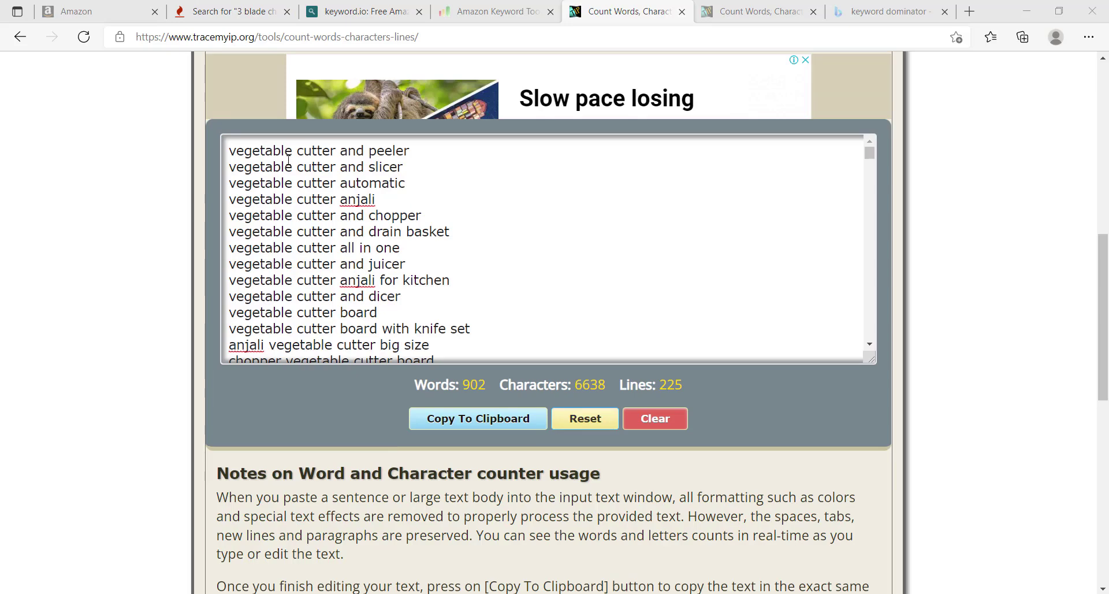
click(296, 167)
key(BackSpace)
key(BackSpace)
key(BackSpace)
key(BackSpace)
key(BackSpace)
key(BackSpace)
key(BackSpace)
key(BackSpace)
key(BackSpace)
key(BackSpace)
key(BackSpace)
key(BackSpace)
key(BackSpace)
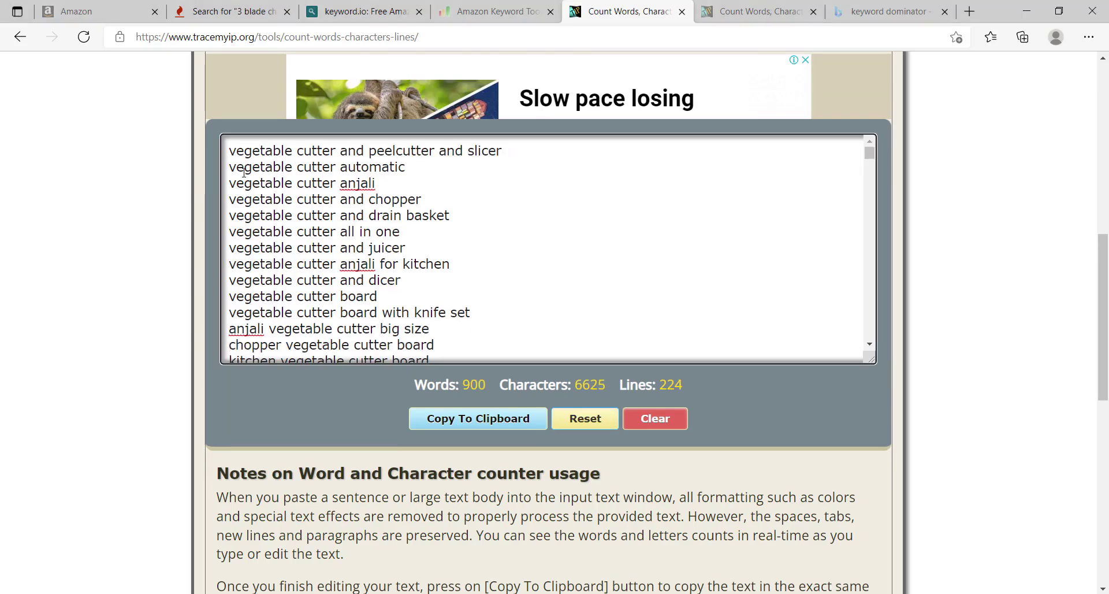
click(297, 182)
key(BackSpace)
key(BackSpace)
key(BackSpace)
key(BackSpace)
key(BackSpace)
key(BackSpace)
key(BackSpace)
key(BackSpace)
key(BackSpace)
key(BackSpace)
key(BackSpace)
key(BackSpace)
key(BackSpace)
key(BackSpace)
key(BackSpace)
key(BackSpace)
key(BackSpace)
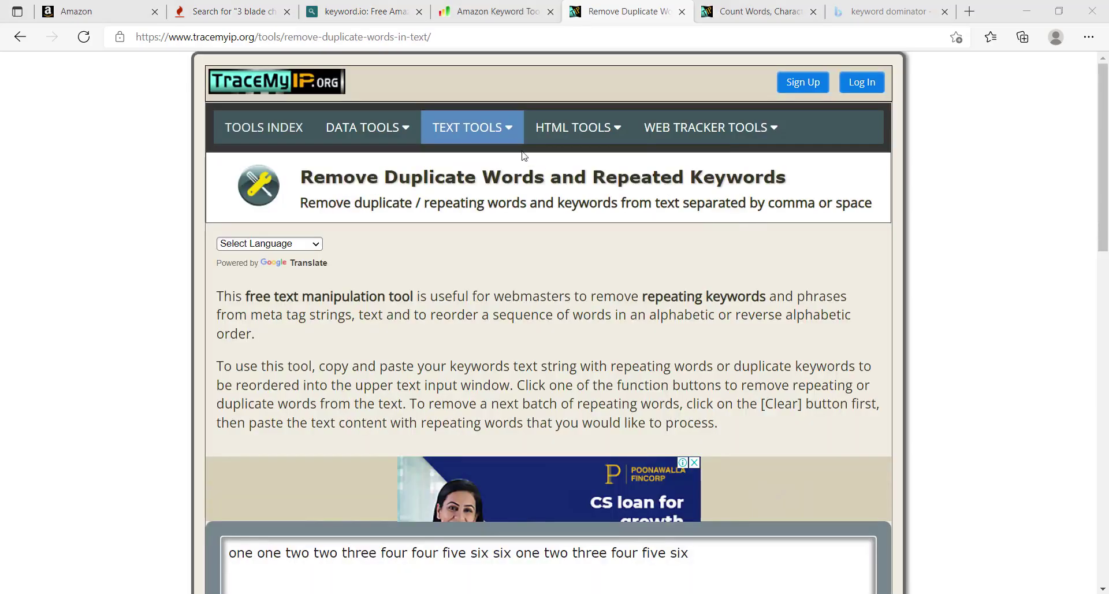
Open the Remove Duplicate Words and Repeated Keywords tool and replace its sample text with the copied keyword list.
mouse_move(507, 128)
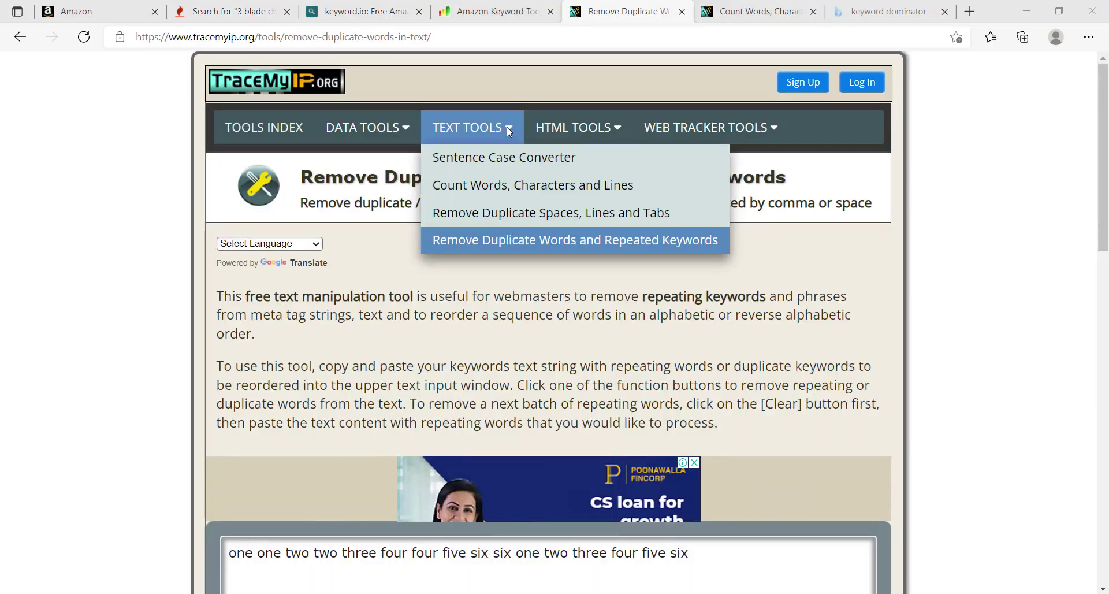
click(487, 246)
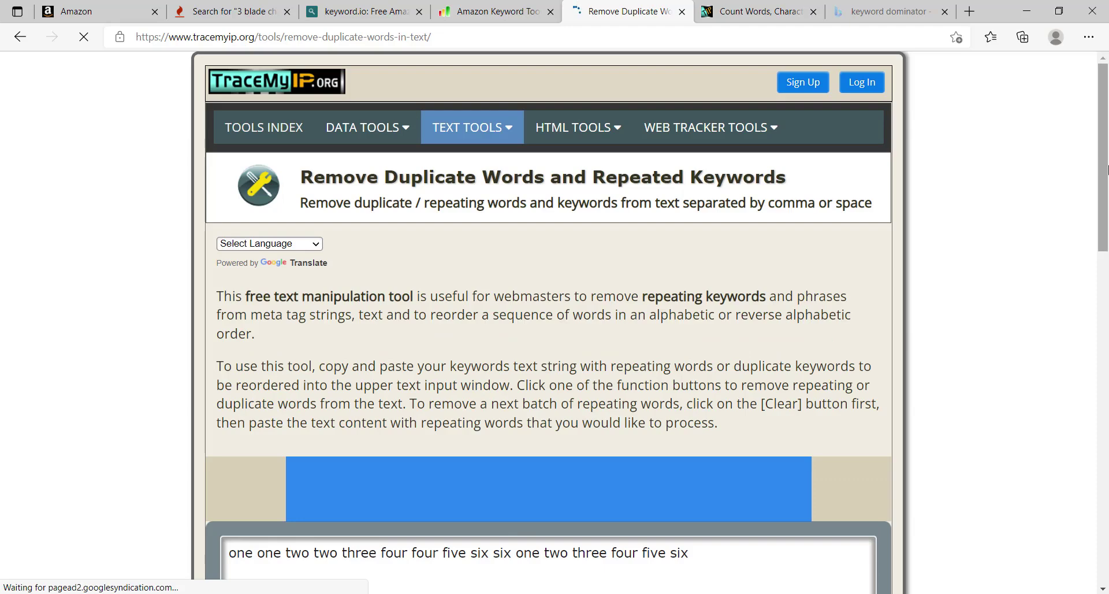
drag(1107, 176, 1108, 244)
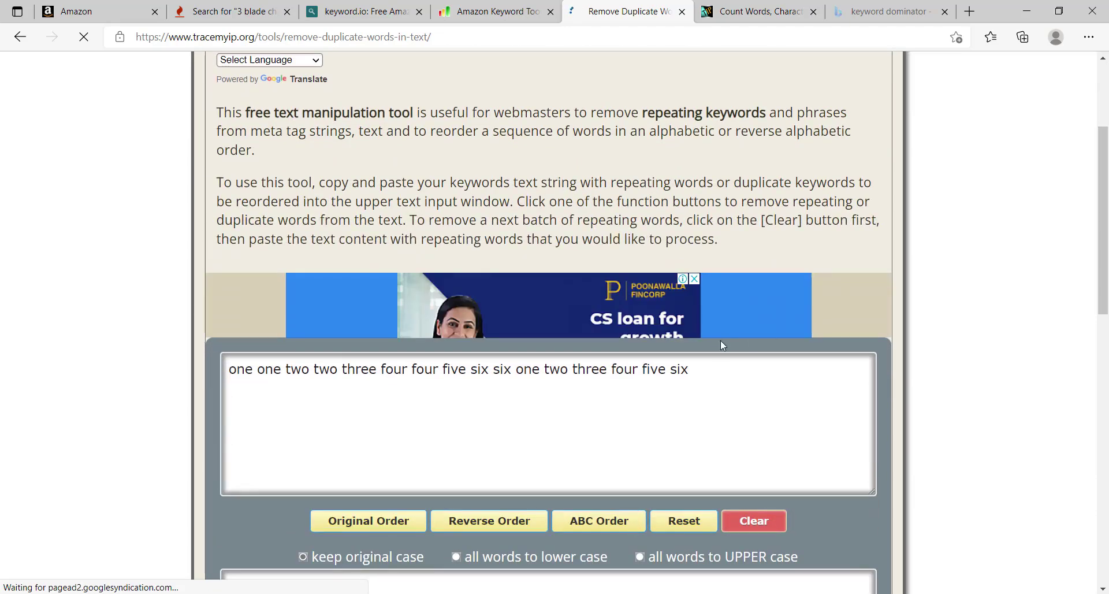
triple_click(673, 370)
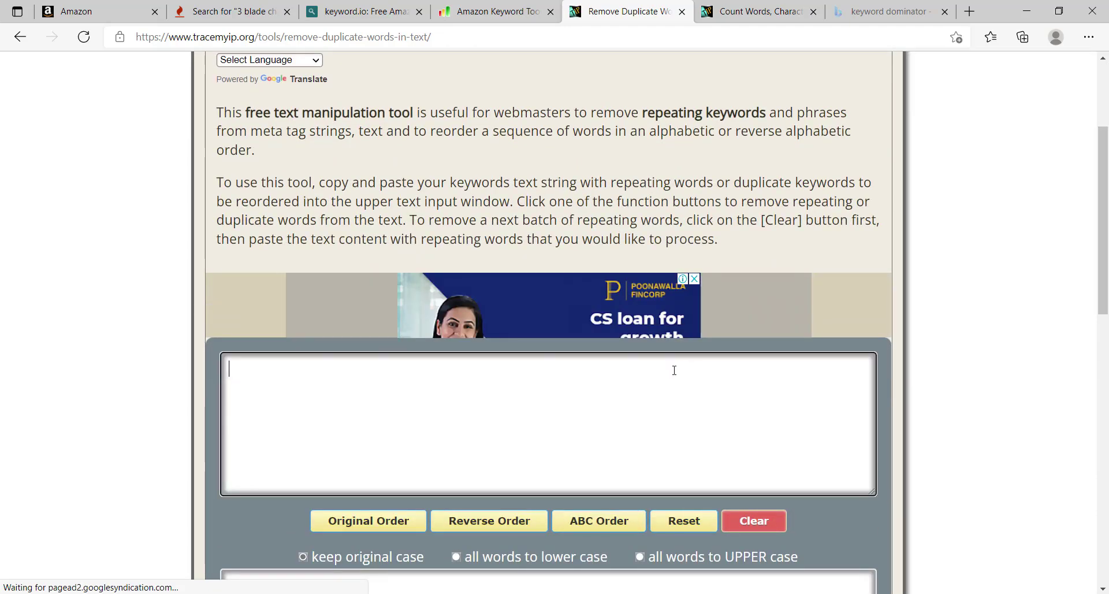
key(ctrl+v)
Remove the duplicate words in original order, keeping the original case, and copy the resulting word list.
scroll(441, 370, down, 2)
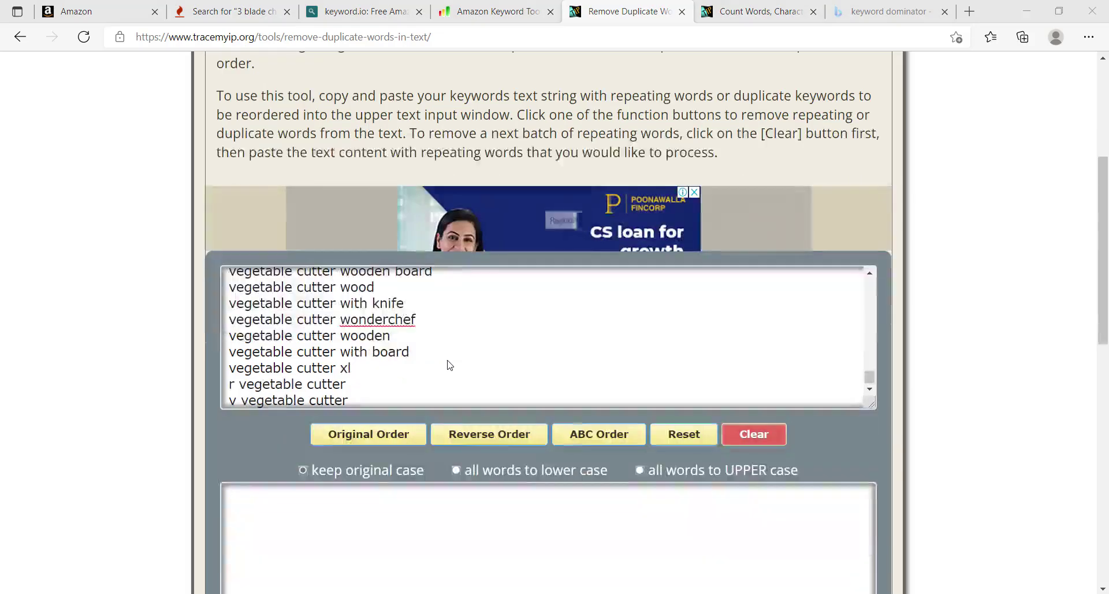
click(356, 445)
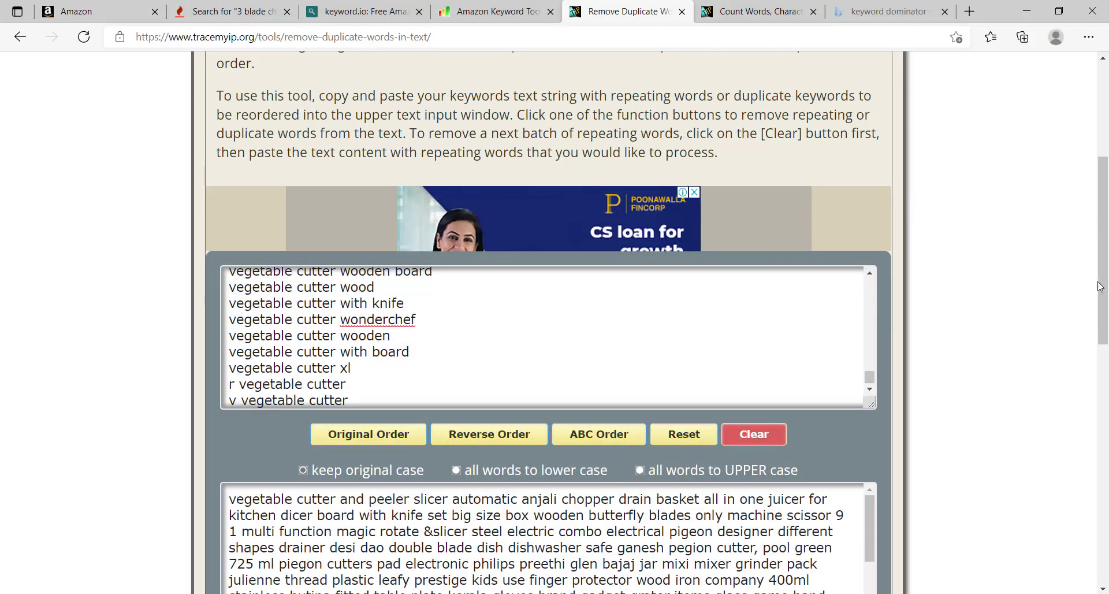
scroll(1101, 287, down, 1)
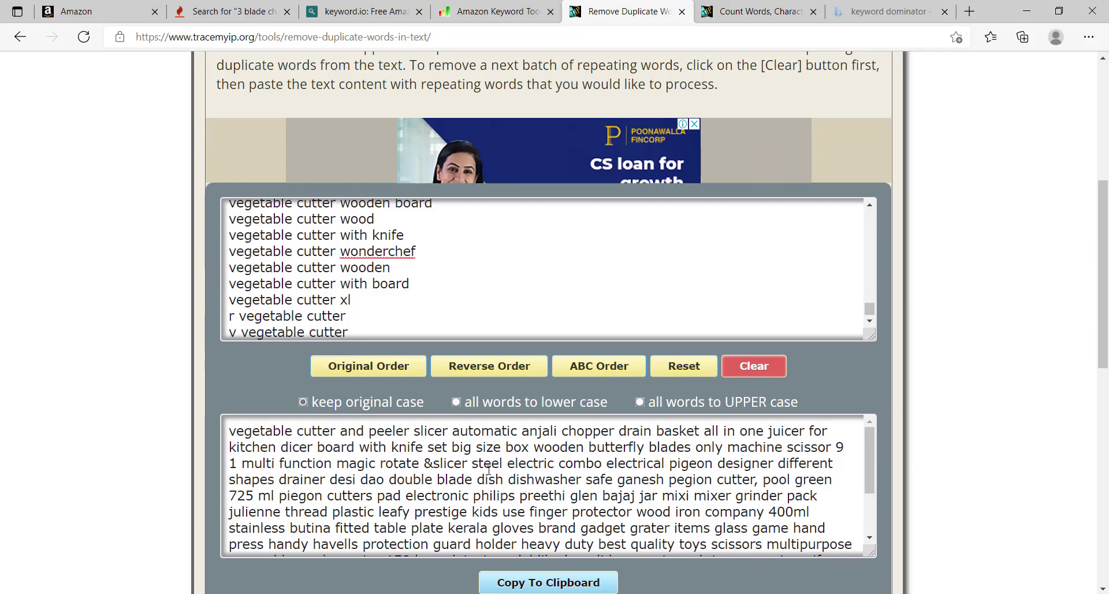
triple_click(510, 491)
key(ctrl+c)
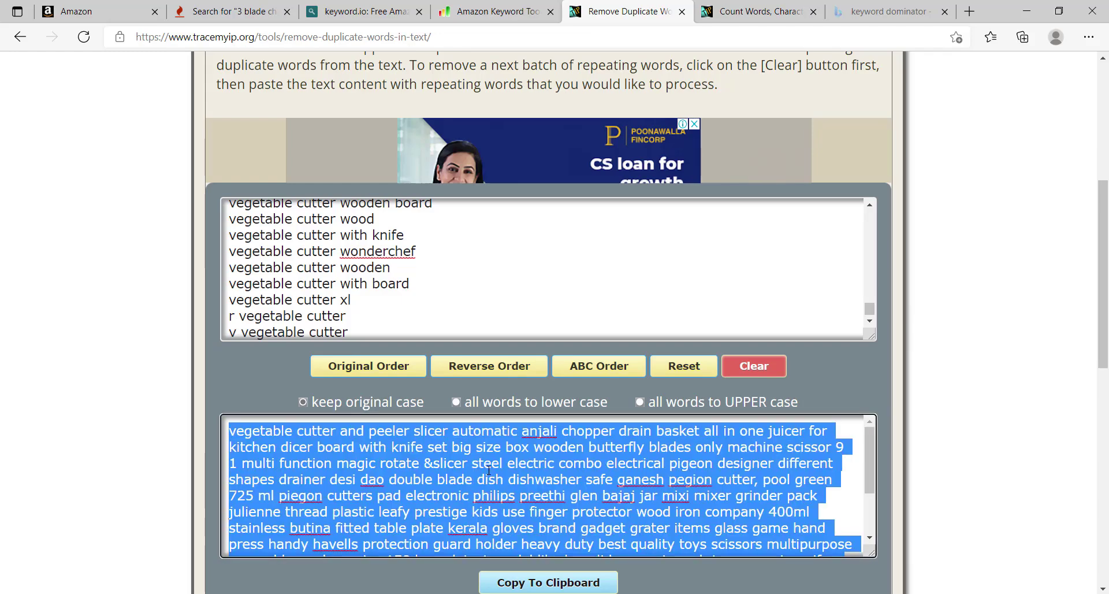
Switch to the other open word counter and replace its existing text with the deduplicated word list.
click(750, 11)
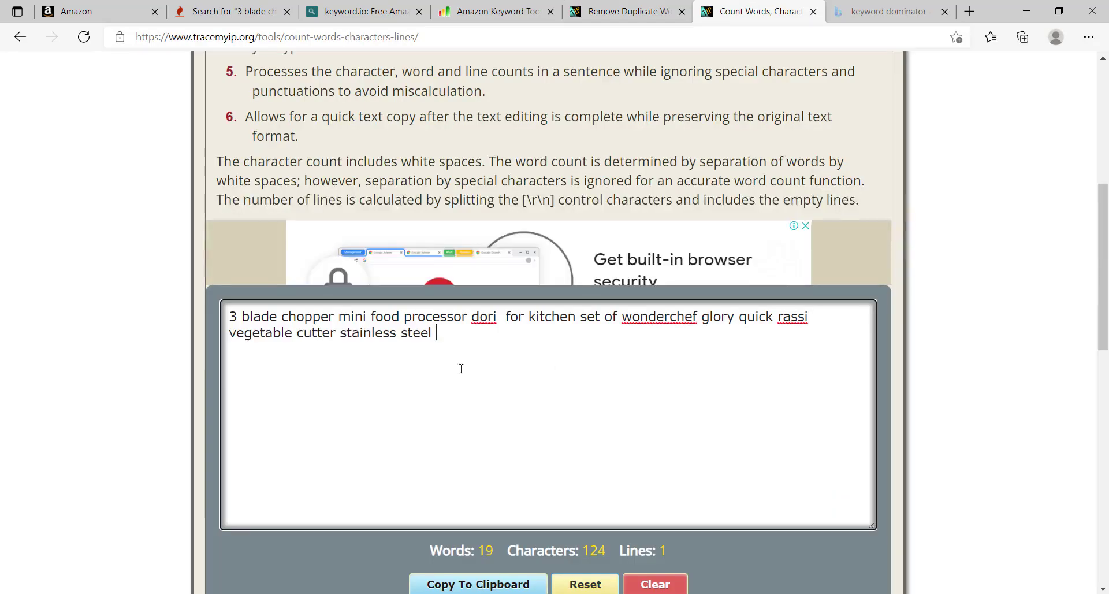
triple_click(389, 344)
key(BackSpace)
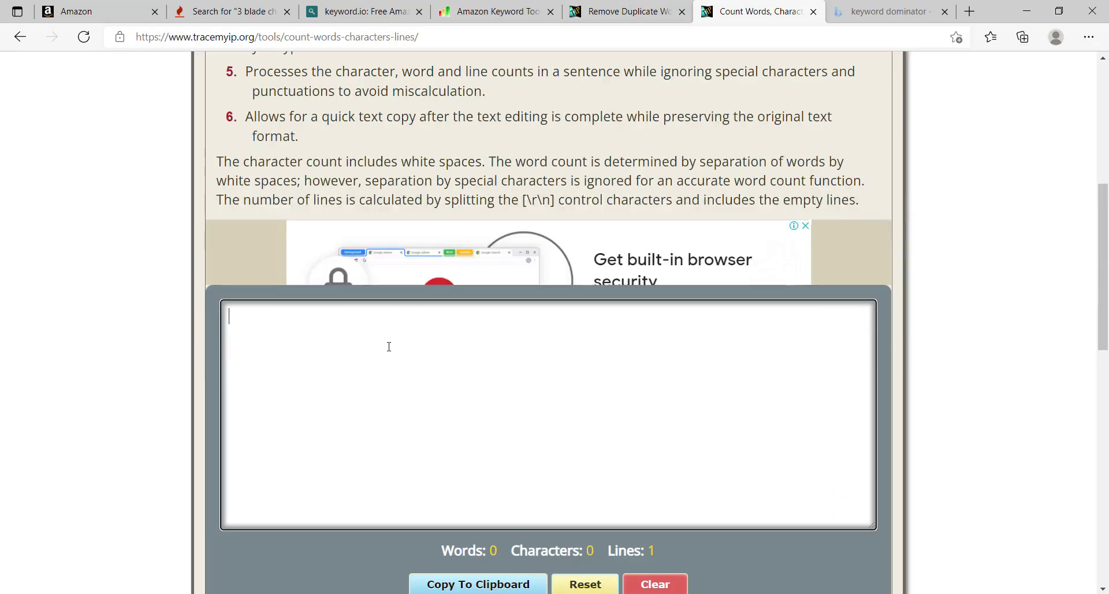
key(ctrl+v)
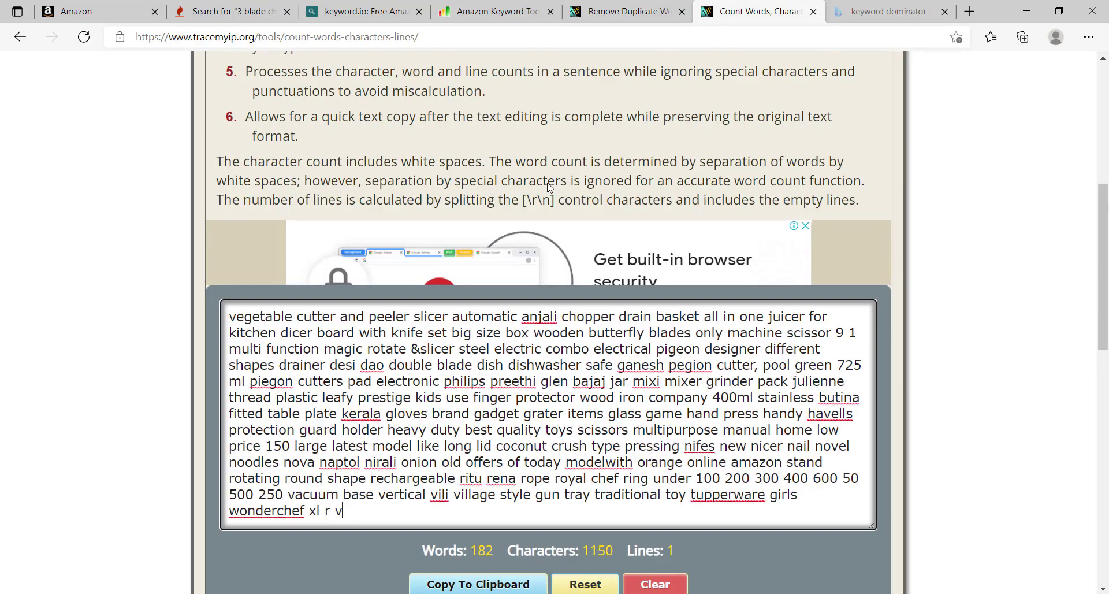
scroll(549, 187, down, 1)
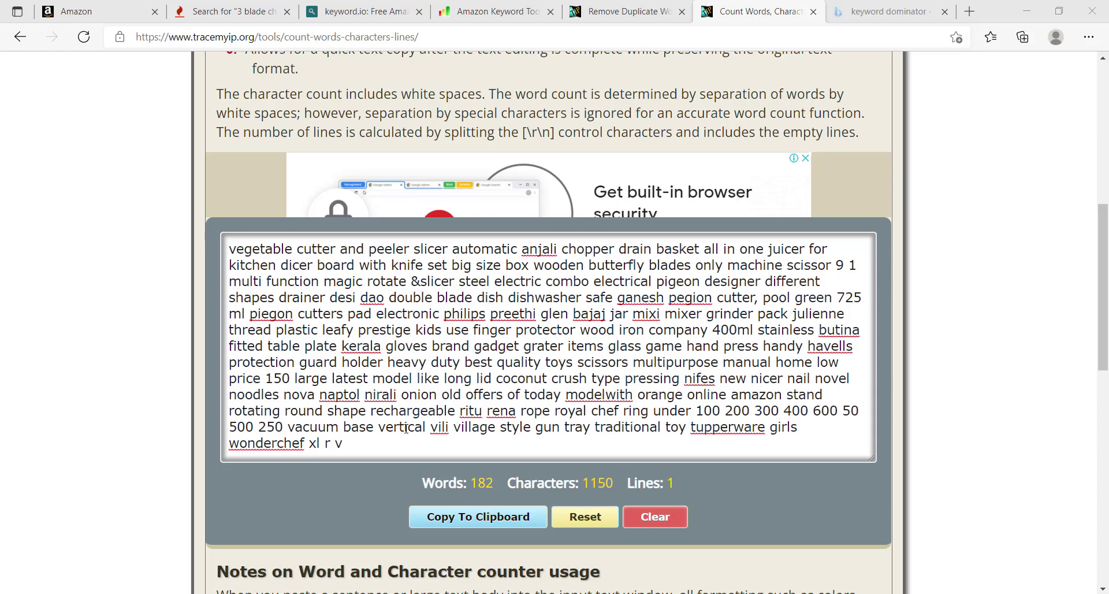
Delete "wonderchef xl r v" from the end of the deduplicated word list.
click(348, 447)
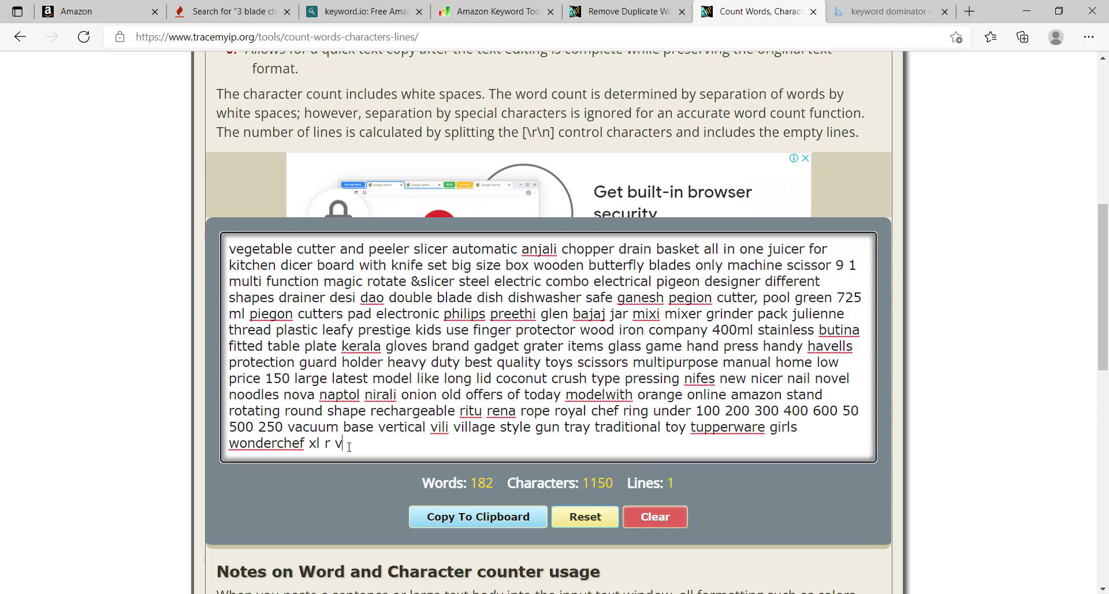
key(BackSpace)
key(BackSpace)
key(BackSpace)
key(BackSpace)
key(BackSpace)
key(BackSpace)
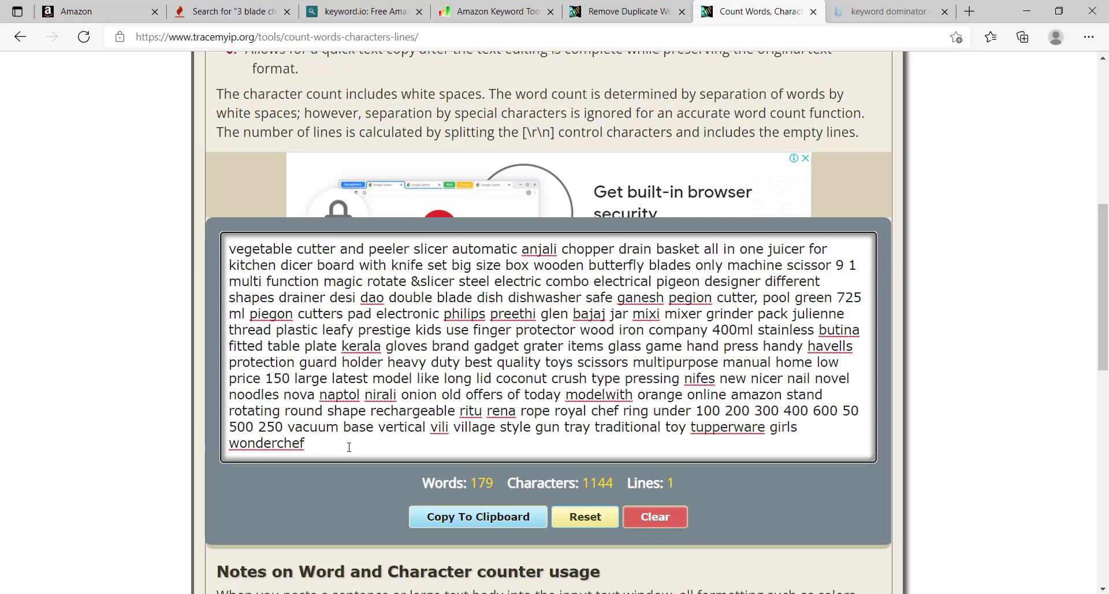
key(BackSpace)
key(BackSpace)
key(BackSpace)
key(BackSpace)
key(BackSpace)
key(BackSpace)
key(BackSpace)
key(BackSpace)
key(BackSpace)
key(BackSpace)
key(BackSpace)
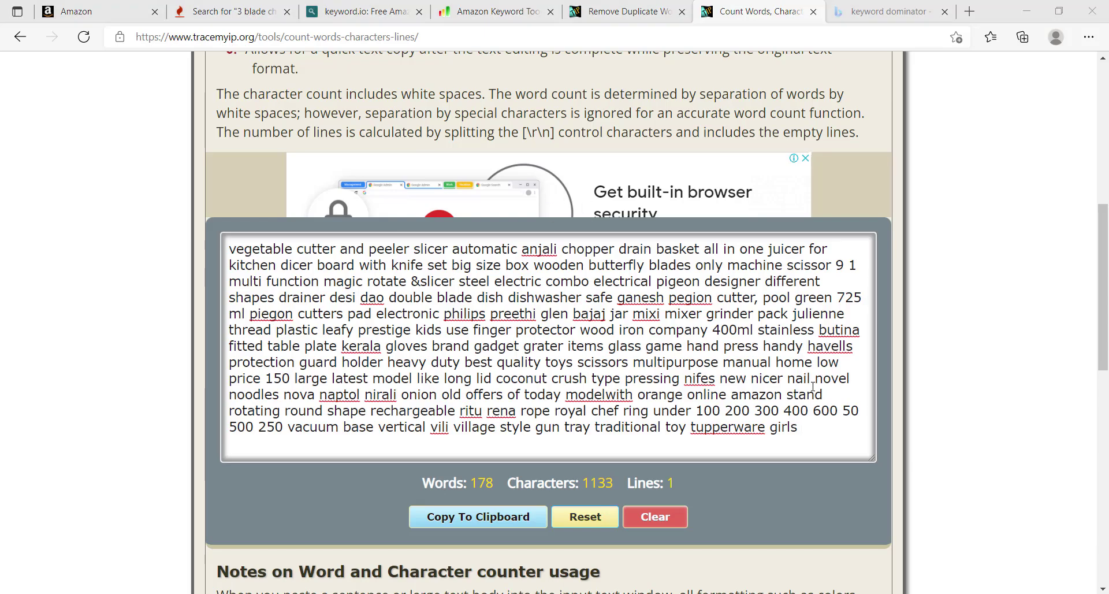
Delete the remaining trailing words, from "girls" back through "protection", so the word list ends with "havells".
click(803, 430)
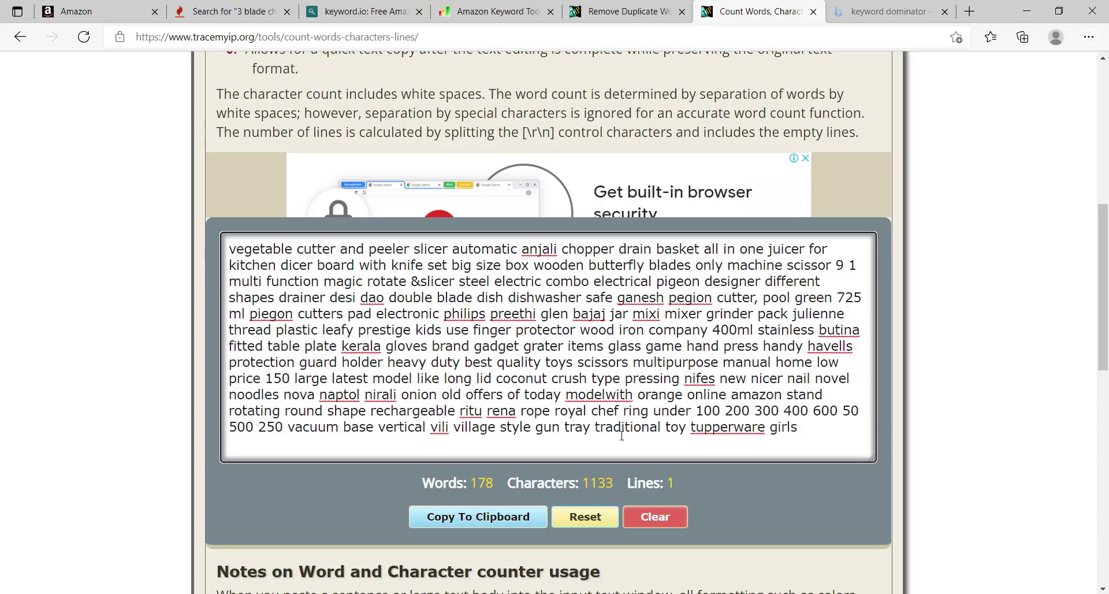
click(805, 434)
key(BackSpace)
key(BackSpace)
key(BackSpace)
key(BackSpace)
key(BackSpace)
key(BackSpace)
key(BackSpace)
key(BackSpace)
key(BackSpace)
key(BackSpace)
key(BackSpace)
key(BackSpace)
key(BackSpace)
key(BackSpace)
key(BackSpace)
key(BackSpace)
key(BackSpace)
key(BackSpace)
key(BackSpace)
key(BackSpace)
key(BackSpace)
key(BackSpace)
key(BackSpace)
key(BackSpace)
key(BackSpace)
key(BackSpace)
key(BackSpace)
key(BackSpace)
key(BackSpace)
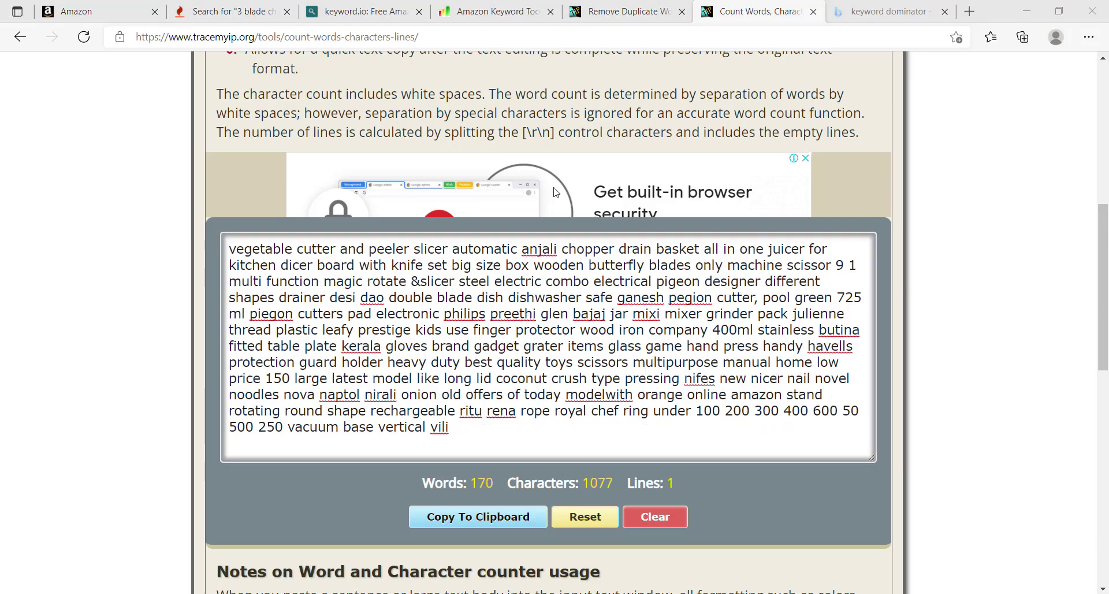
drag(450, 428, 855, 346)
key(BackSpace)
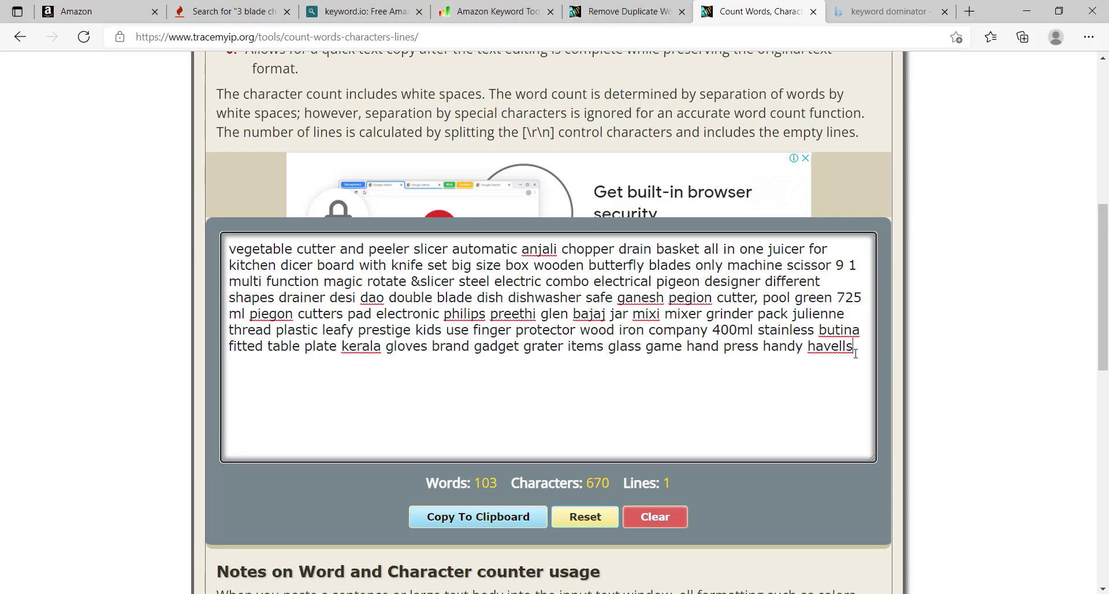
Reduce the word list to "vegetable cutter and peeler chopper for kitchen multi function dishwasher safe handy".
key(BackSpace)
key(BackSpace)
key(BackSpace)
key(BackSpace)
key(BackSpace)
key(BackSpace)
key(BackSpace)
key(ctrl+a)
text(vegetable cutter and peeler chopper for kitchen multi function dishwasher safe handy)
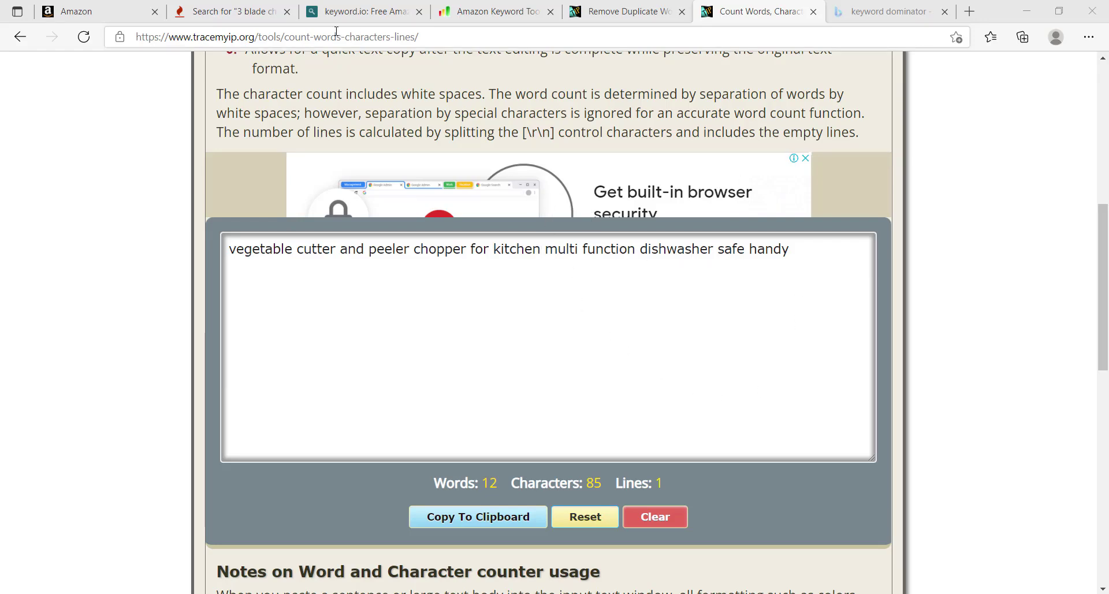
Switch to the Keyword Tool results for "3 blade chopper" and copy all the checked keywords to the clipboard.
click(242, 11)
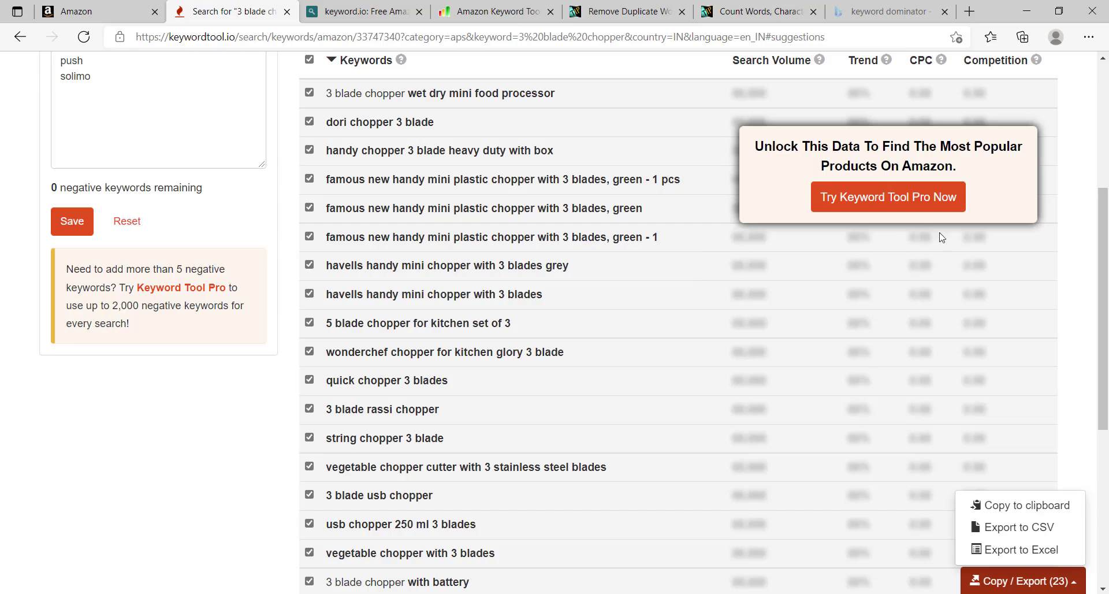
scroll(1104, 257, up, 5)
scroll(1104, 257, down, 3)
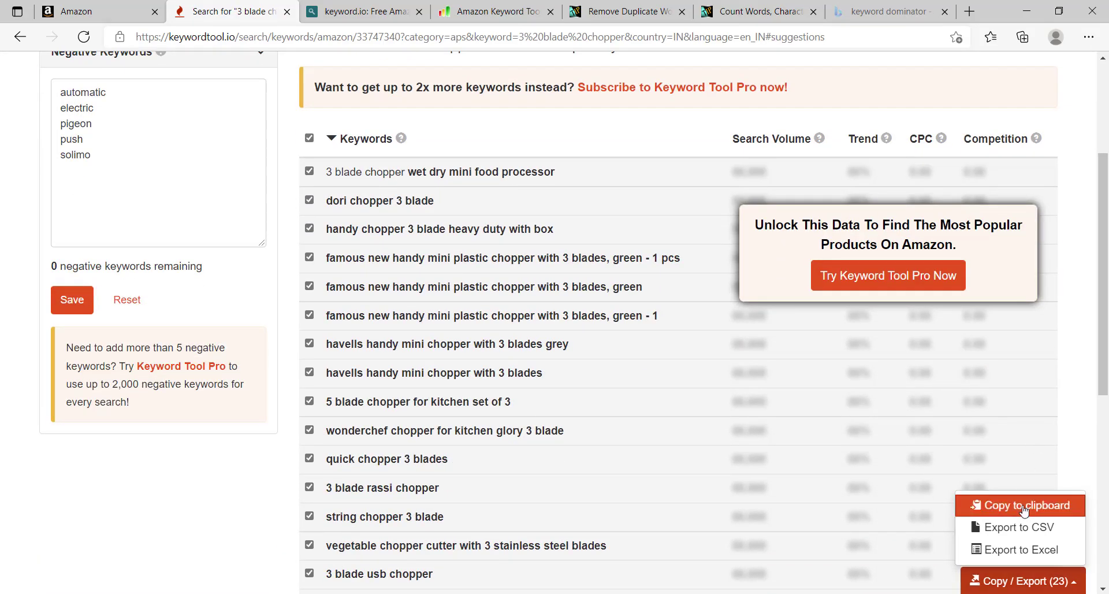
click(1023, 505)
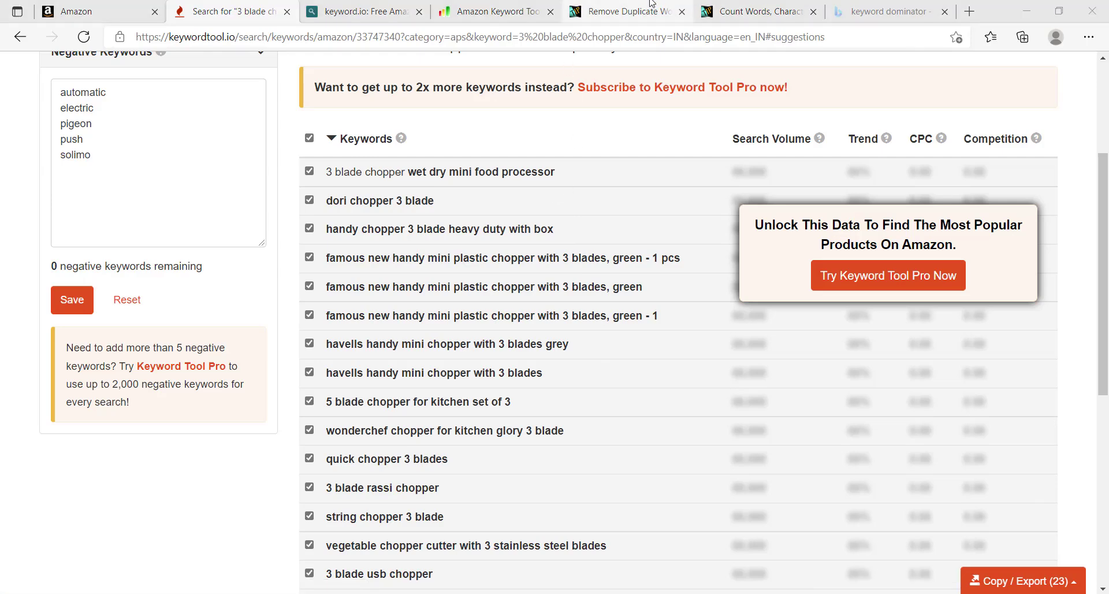
Switch to the duplicate word remover and replace its existing input text with the copied "3 blade chopper" keywords.
click(578, 12)
key(ctrl+a)
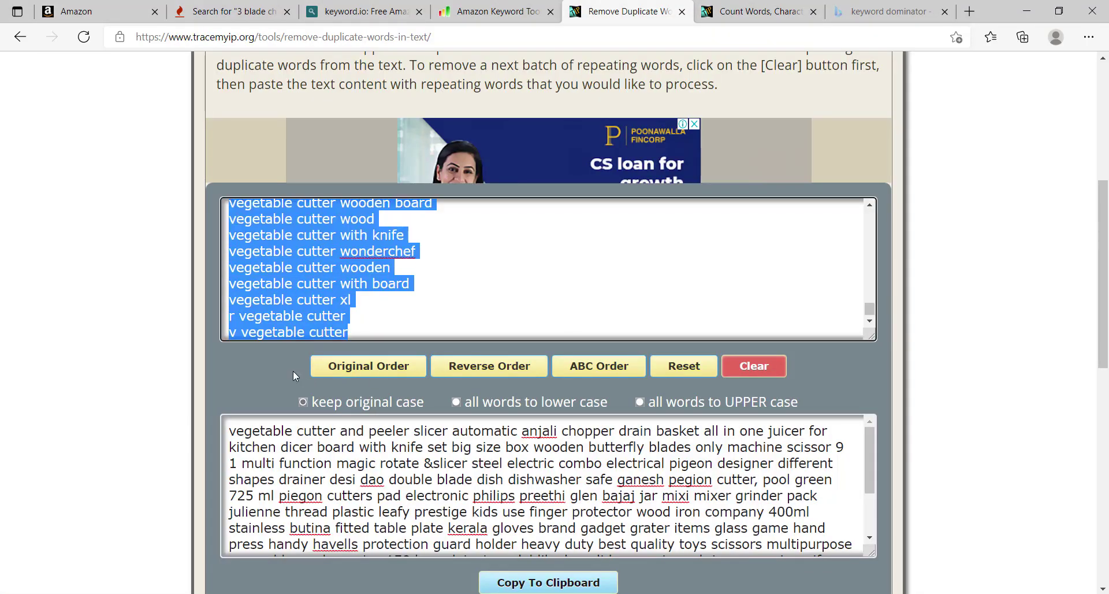
key(BackSpace)
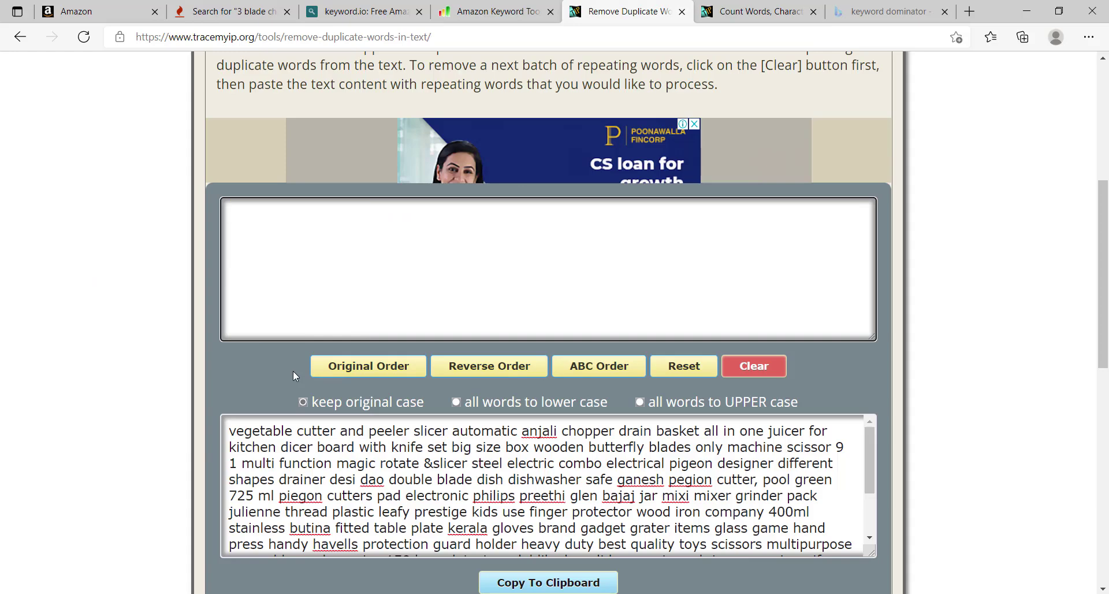
key(ctrl+v)
Clear the old output, remove the duplicate words in original order, and copy the resulting word list.
click(376, 463)
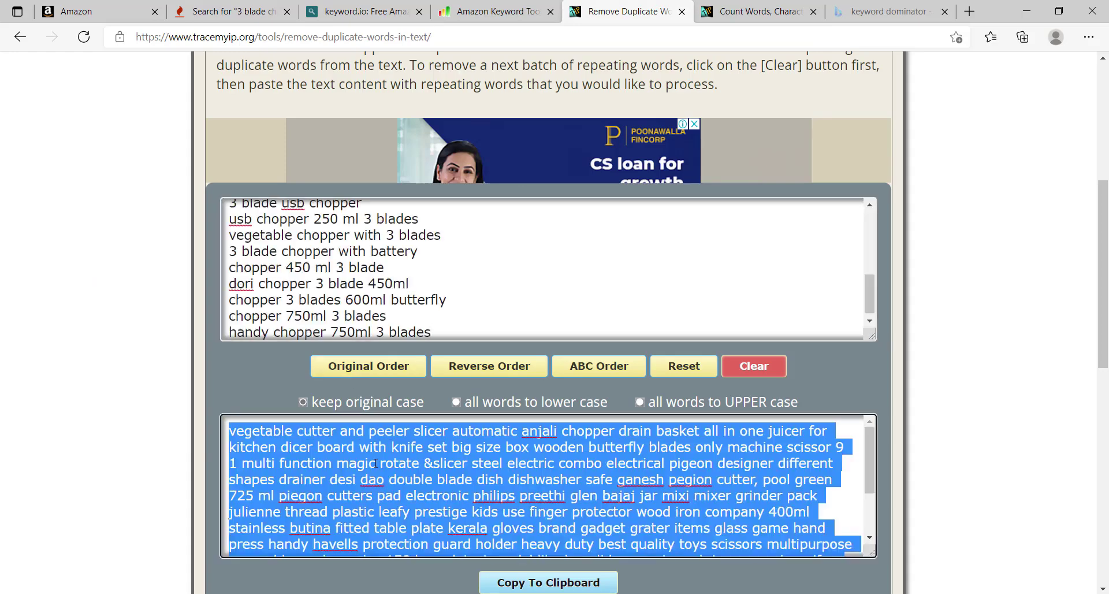
key(BackSpace)
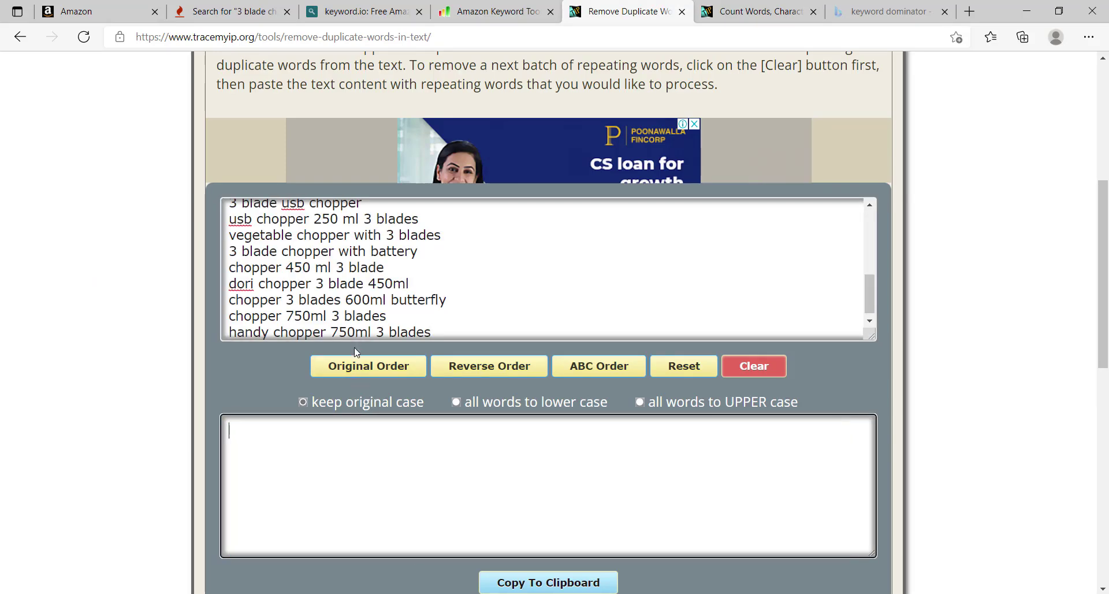
click(352, 365)
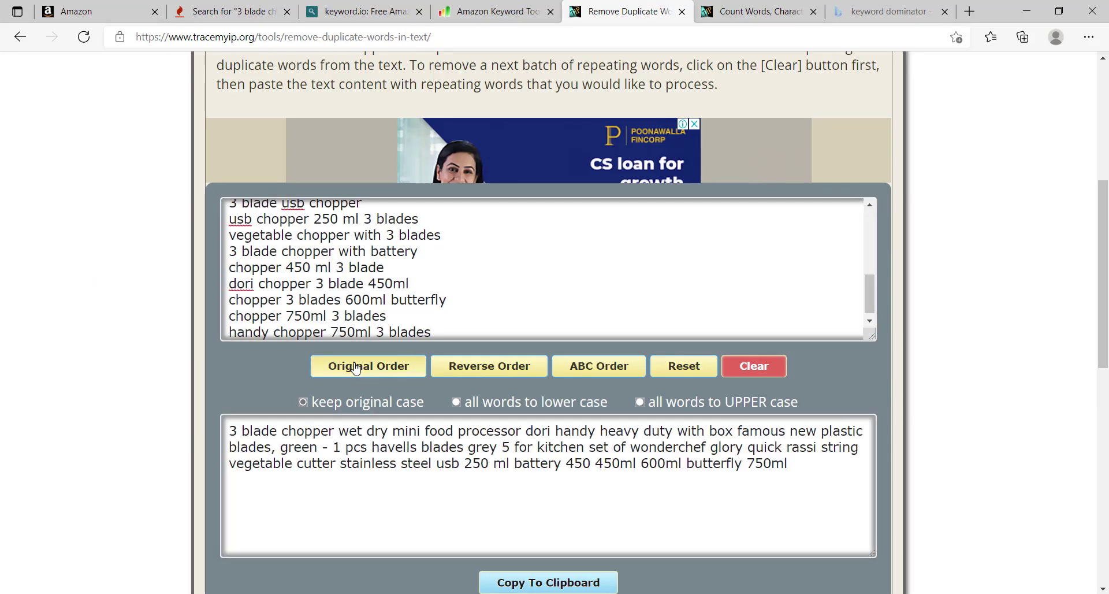
click(521, 443)
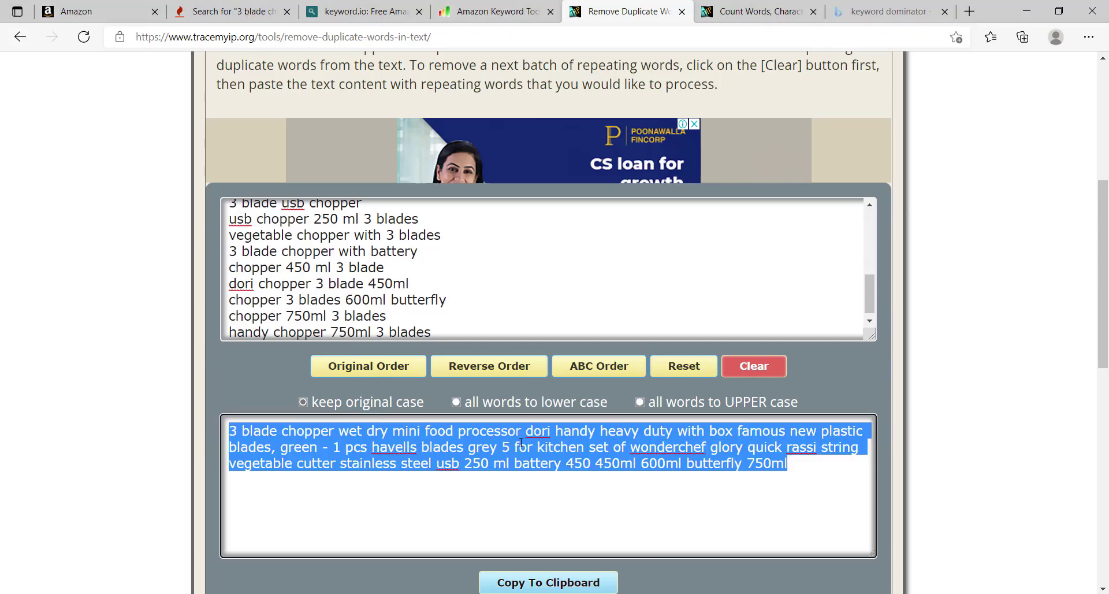
Switch to the word counter and paste the new word list below the line ending in "handy".
click(751, 12)
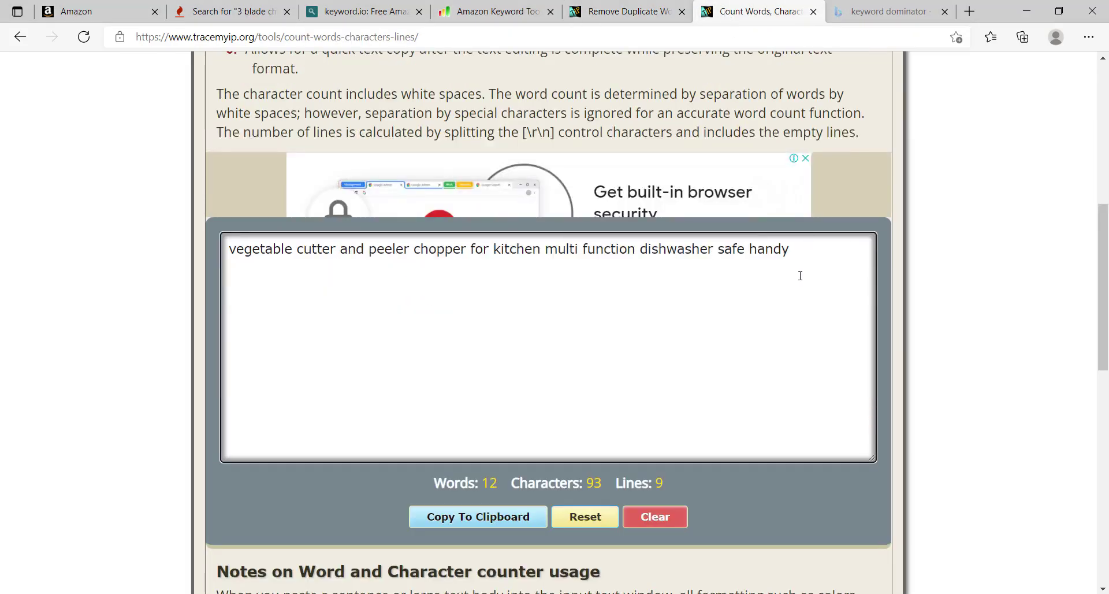
click(797, 250)
key(Return)
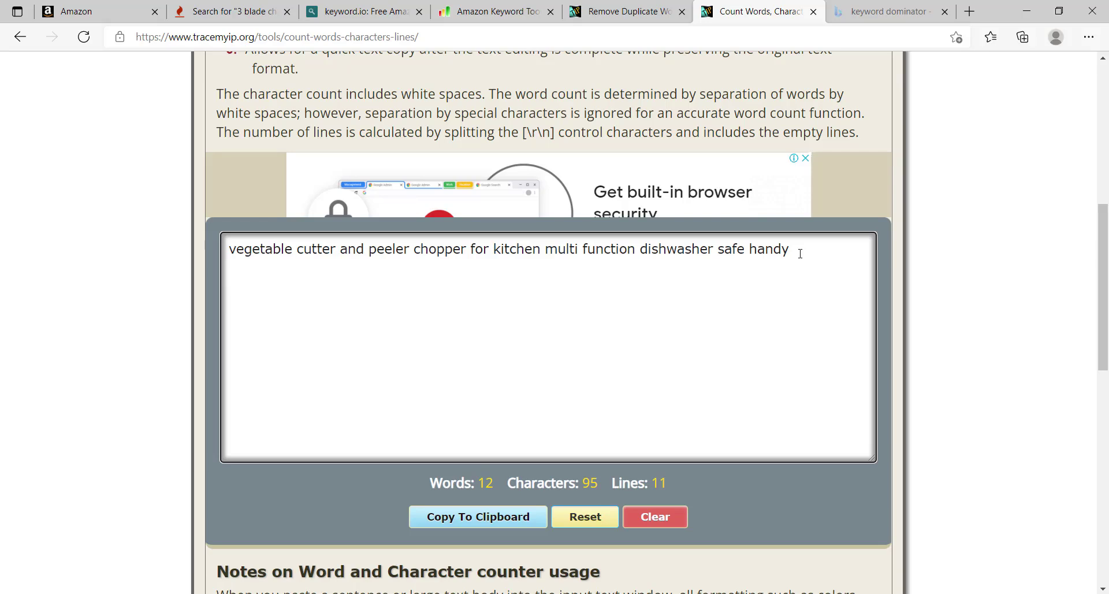
key(ctrl+v)
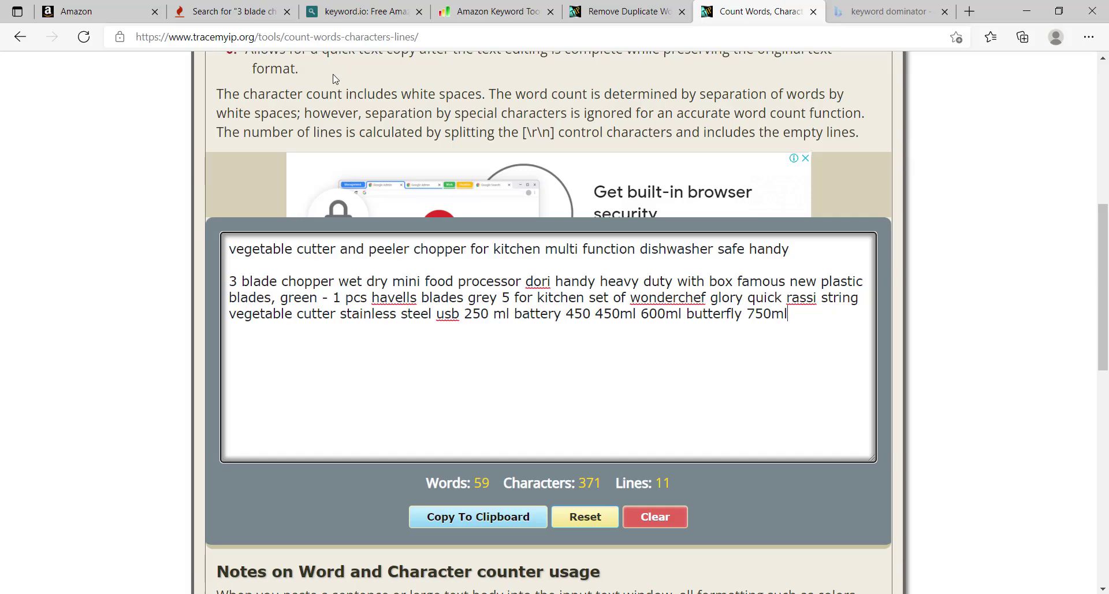
Delete "600ml butterfly 750ml" from the end of the pasted word list.
click(787, 313)
key(BackSpace)
key(BackSpace)
key(BackSpace)
key(BackSpace)
key(BackSpace)
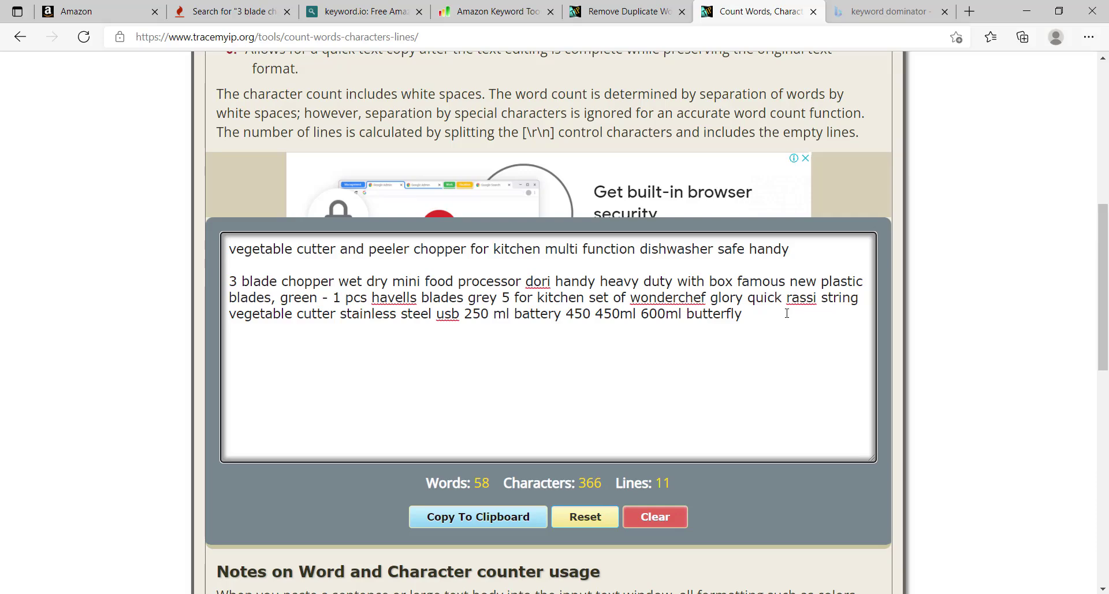
key(BackSpace)
key(BackSpace)
key(BackSpace)
key(BackSpace)
key(BackSpace)
key(BackSpace)
key(BackSpace)
key(BackSpace)
key(BackSpace)
key(BackSpace)
key(BackSpace)
key(BackSpace)
key(BackSpace)
key(BackSpace)
key(BackSpace)
key(BackSpace)
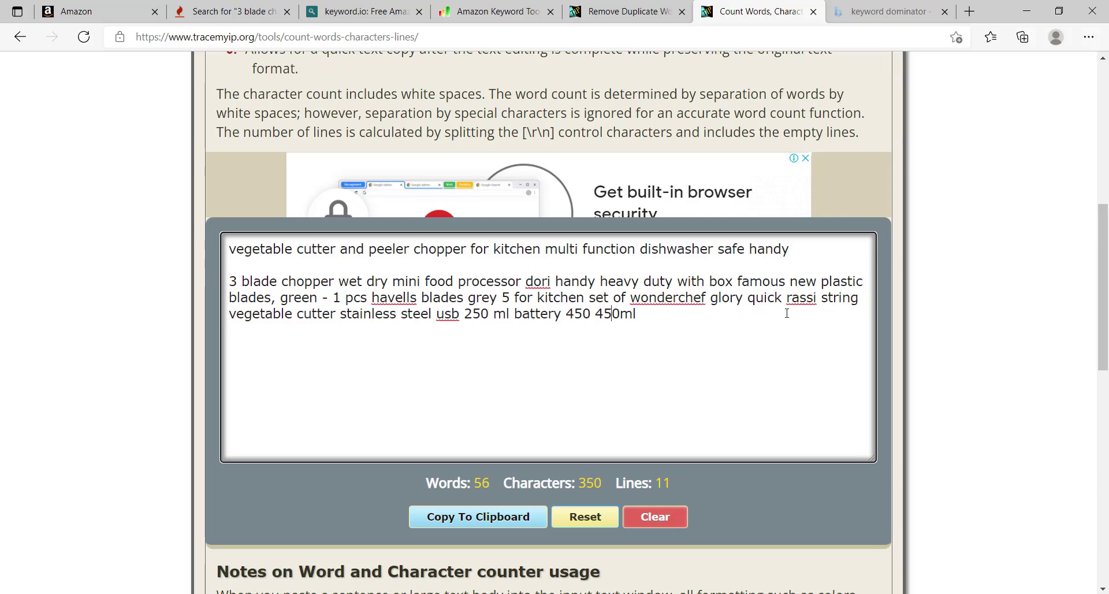
Remove the extra "450" so only "450ml" follows "battery" in the word list.
key(BackSpace)
key(BackSpace)
key(BackSpace)
key(BackSpace)
key(BackSpace)
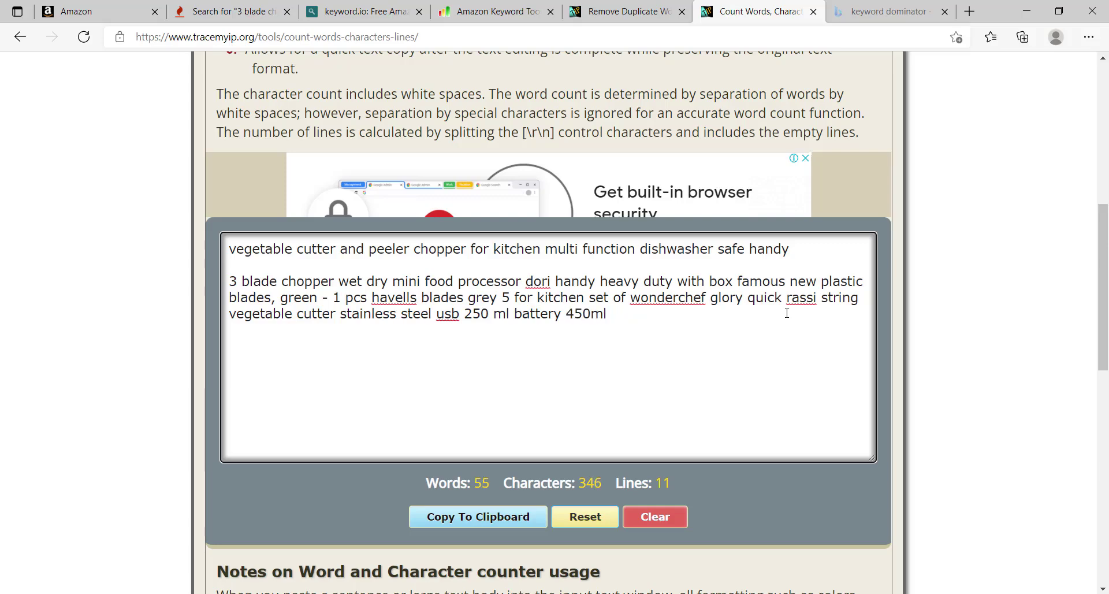
Delete "usb 250 ml battery" between "steel" and "450ml".
key(BackSpace)
key(BackSpace)
key(BackSpace)
key(BackSpace)
key(BackSpace)
key(BackSpace)
key(BackSpace)
key(BackSpace)
key(BackSpace)
key(BackSpace)
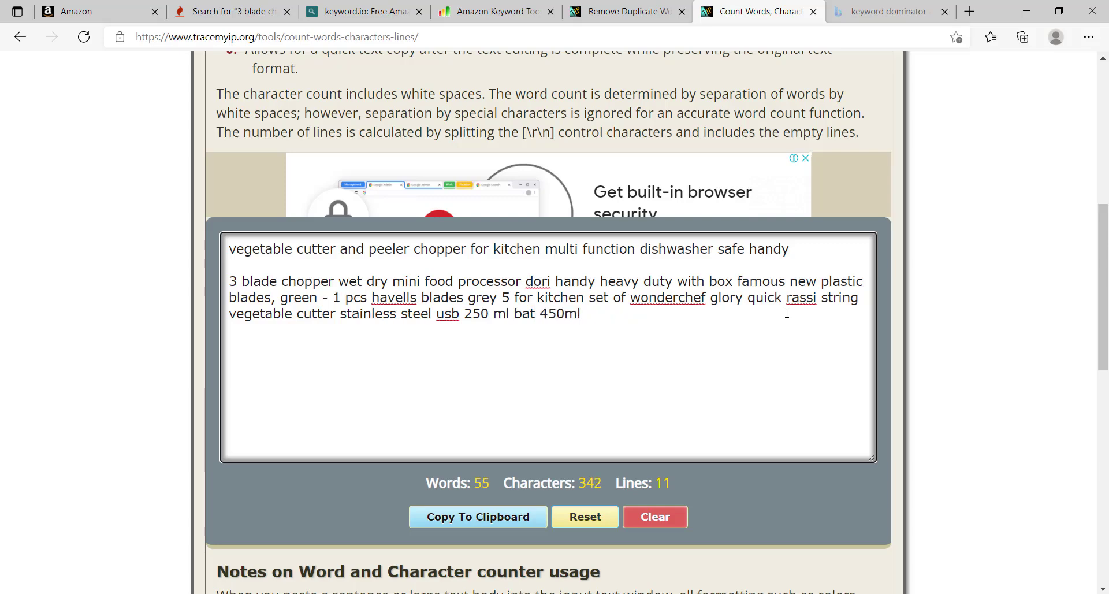
key(BackSpace)
key(BackSpace)
key(BackSpace)
key(BackSpace)
key(BackSpace)
key(BackSpace)
key(BackSpace)
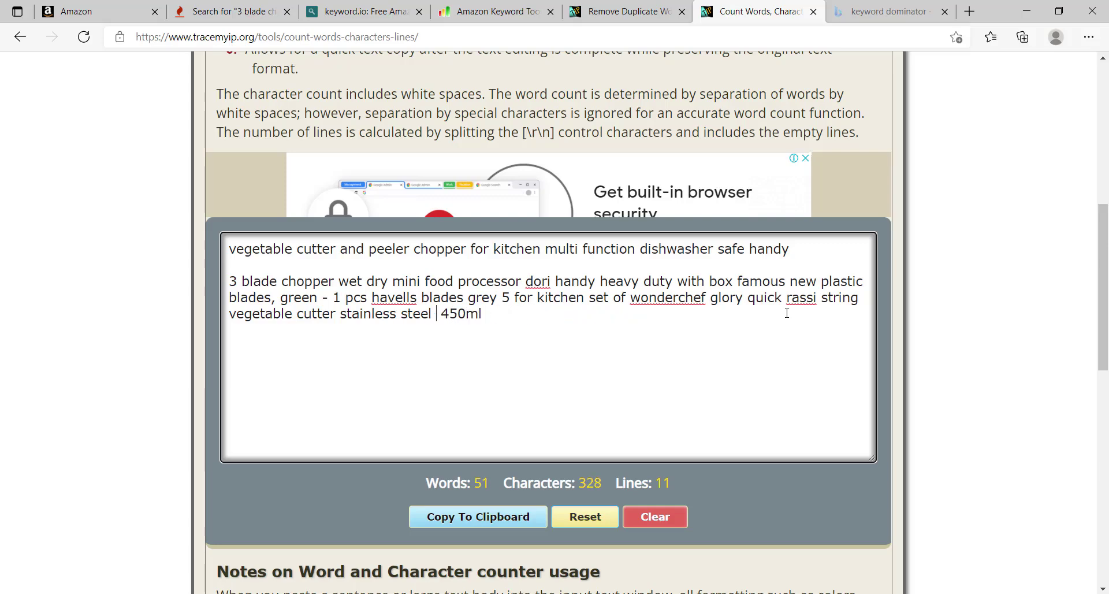
Delete the repeated "vegetable cutter" before "stainless steel" in the pasted word list.
key(Left)
key(Left)
key(Left)
key(Left)
key(Left)
key(Left)
key(Left)
key(Left)
key(Left)
key(Left)
key(Left)
key(Left)
key(BackSpace)
key(BackSpace)
key(BackSpace)
key(BackSpace)
key(BackSpace)
key(BackSpace)
key(BackSpace)
key(BackSpace)
key(BackSpace)
key(BackSpace)
key(BackSpace)
key(BackSpace)
key(BackSpace)
key(BackSpace)
key(BackSpace)
key(BackSpace)
key(BackSpace)
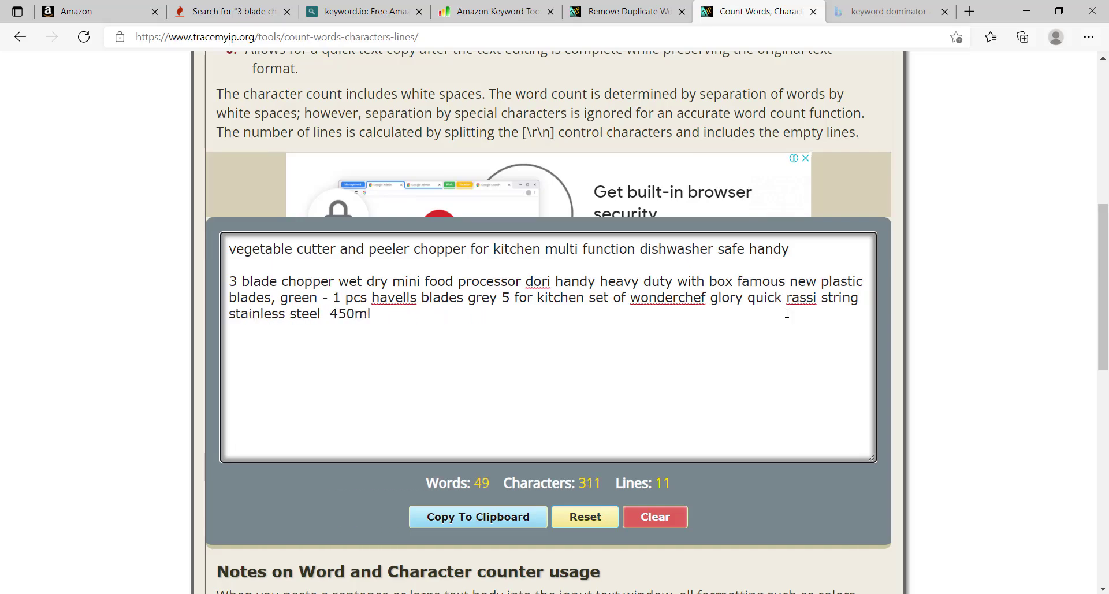
Delete "rassi string" between "quick" and "stainless steel".
click(868, 305)
key(BackSpace)
key(BackSpace)
key(BackSpace)
key(BackSpace)
key(BackSpace)
key(BackSpace)
key(BackSpace)
key(BackSpace)
key(BackSpace)
key(BackSpace)
key(BackSpace)
key(BackSpace)
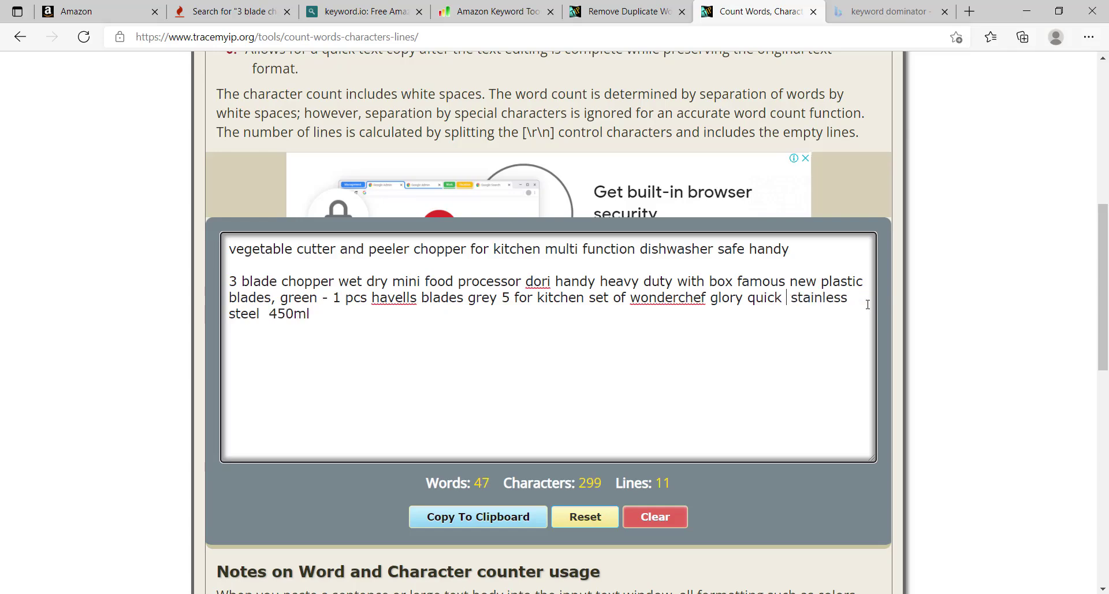
Delete "glory" before "quick" along with the last two letters of "wonderchef".
key(Left)
key(Left)
key(Left)
key(Left)
key(Left)
key(Left)
key(BackSpace)
key(BackSpace)
key(BackSpace)
key(BackSpace)
key(BackSpace)
key(BackSpace)
key(BackSpace)
key(BackSpace)
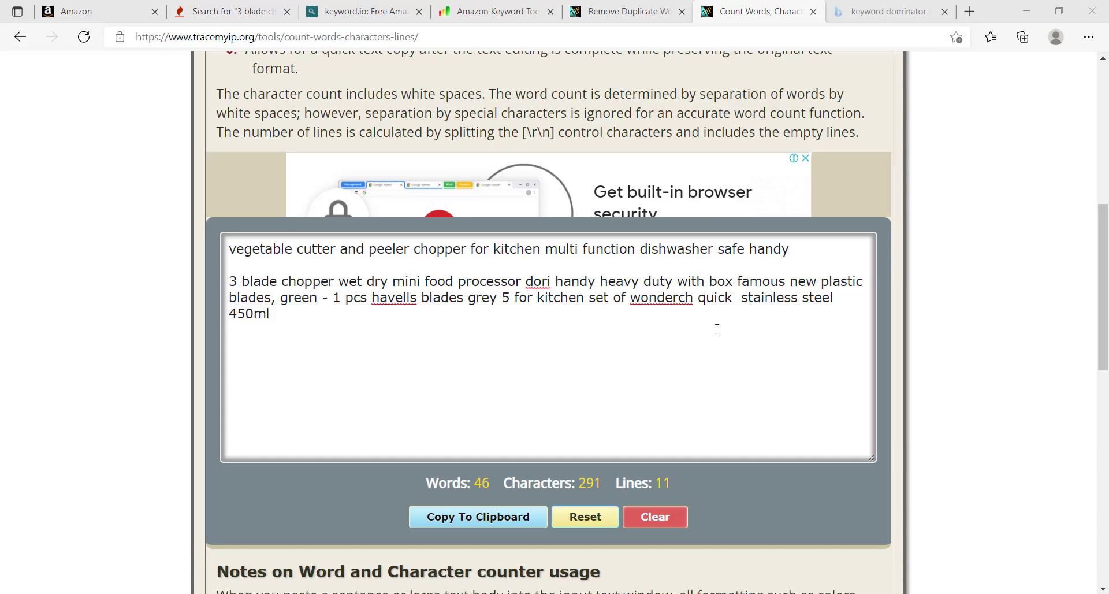
Shorten "450ml" at the end of the word list to "450".
key(BackSpace)
key(BackSpace)
key(BackSpace)
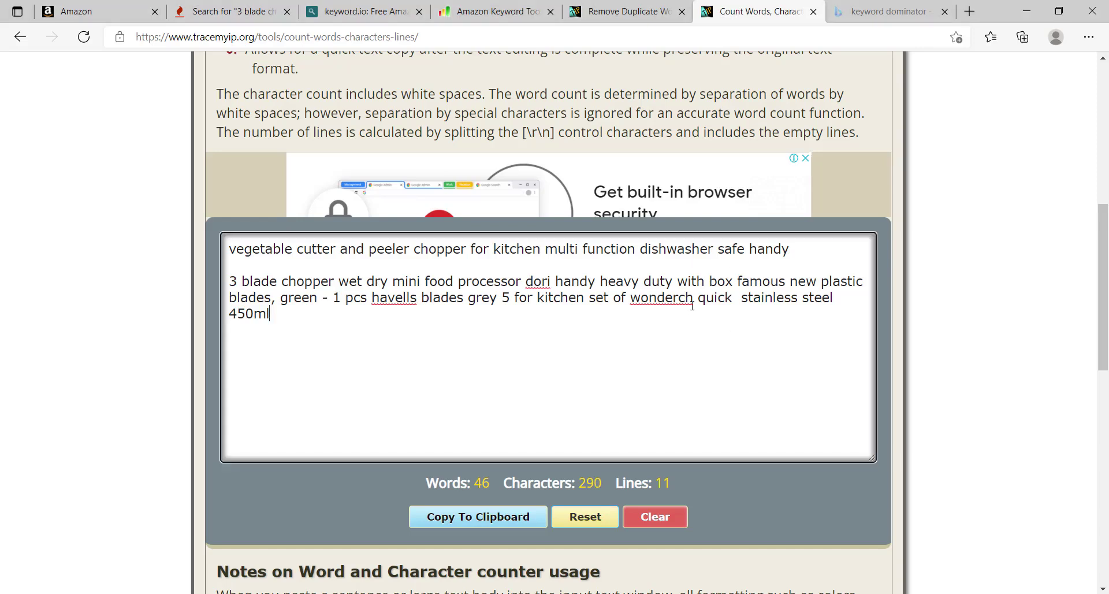
Delete the leftover "wonderch" between "set of" and "quick".
click(694, 303)
key(BackSpace)
key(BackSpace)
key(BackSpace)
key(BackSpace)
key(BackSpace)
key(BackSpace)
key(BackSpace)
key(BackSpace)
key(BackSpace)
key(BackSpace)
key(BackSpace)
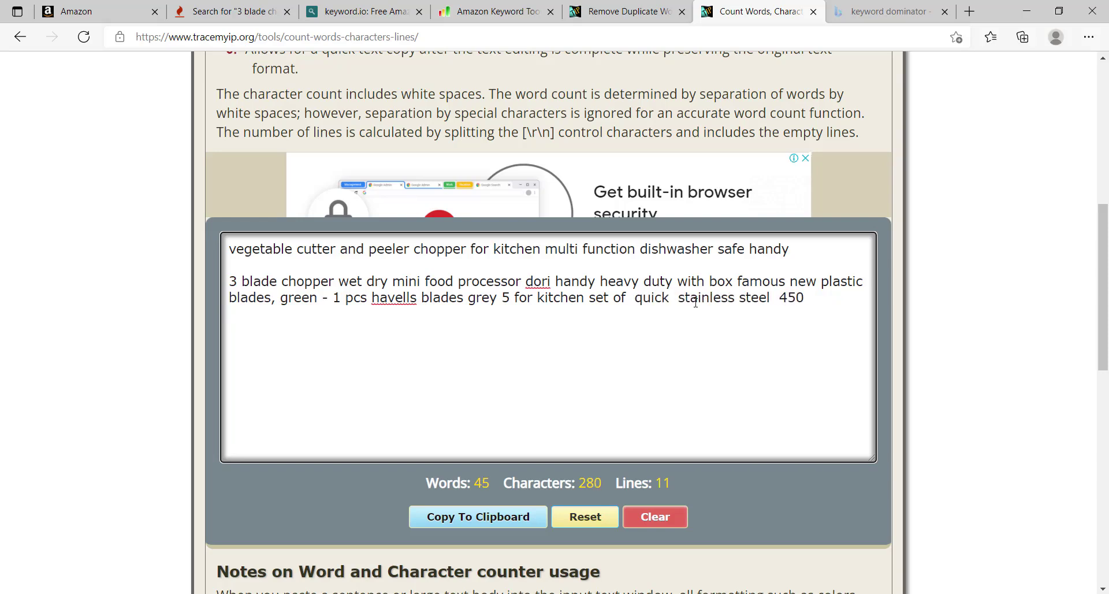
Delete "5 for kitchen set of" between "grey" and "quick" in the pasted word list.
key(BackSpace)
key(BackSpace)
key(BackSpace)
key(BackSpace)
key(BackSpace)
key(BackSpace)
key(BackSpace)
key(BackSpace)
key(BackSpace)
key(BackSpace)
key(BackSpace)
key(BackSpace)
key(BackSpace)
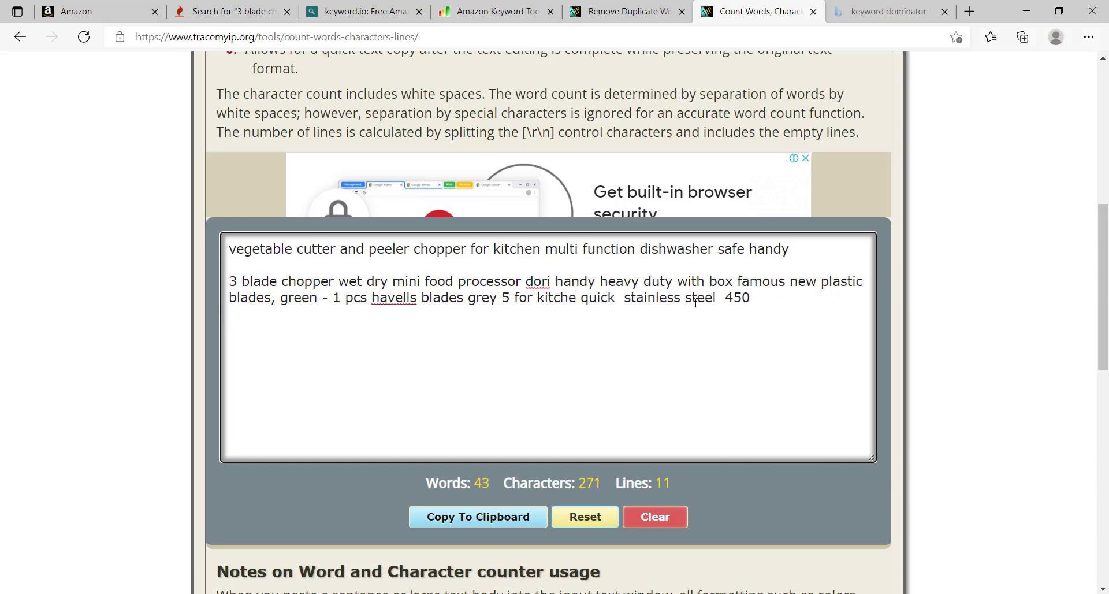
key(BackSpace)
key(BackSpace)
key(BackSpace)
key(BackSpace)
key(BackSpace)
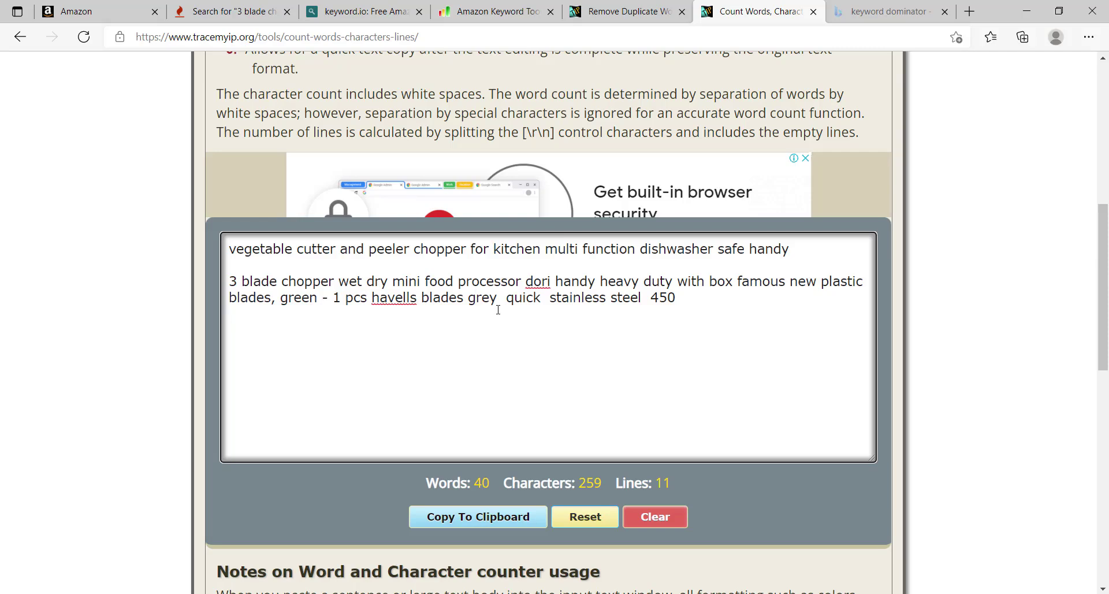
Delete "- 1 pcs havells blades" between "green" and "grey" in the keyword list.
click(464, 298)
key(BackSpace)
key(BackSpace)
key(BackSpace)
key(BackSpace)
key(BackSpace)
key(BackSpace)
key(BackSpace)
key(BackSpace)
key(BackSpace)
key(BackSpace)
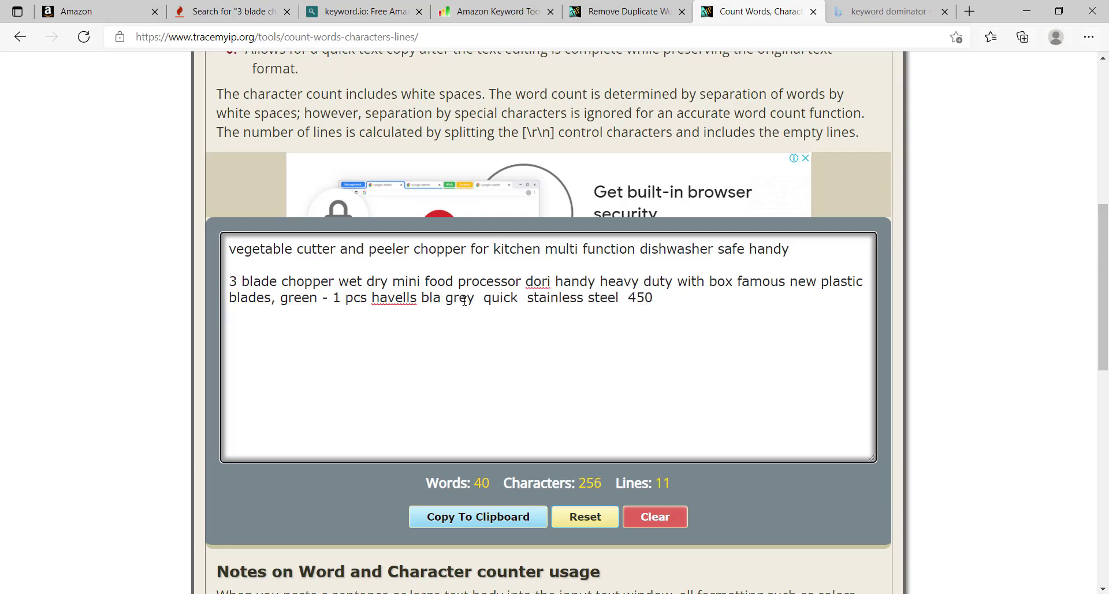
key(BackSpace)
key(BackSpace)
key(BackSpace)
key(BackSpace)
key(BackSpace)
key(BackSpace)
key(BackSpace)
key(BackSpace)
key(BackSpace)
key(BackSpace)
key(BackSpace)
key(BackSpace)
key(BackSpace)
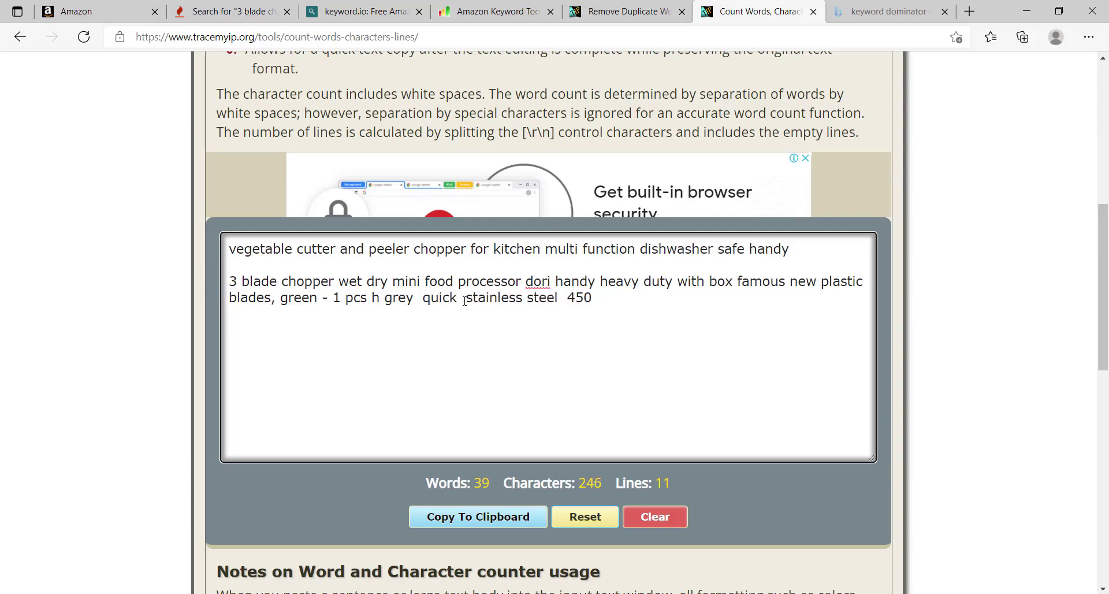
key(BackSpace)
key(BackSpace)
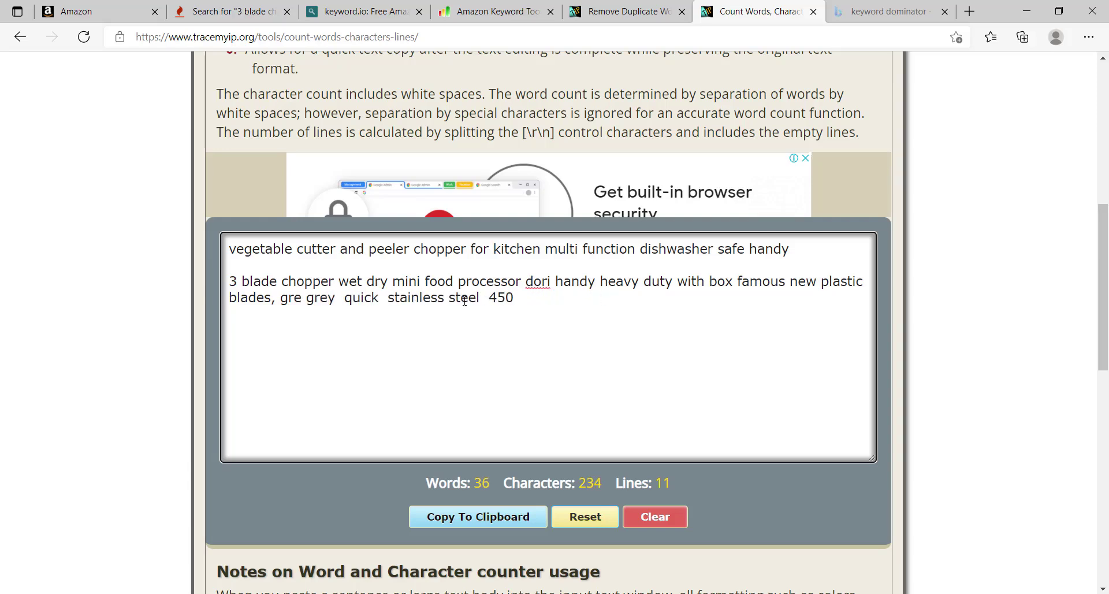
text(en)
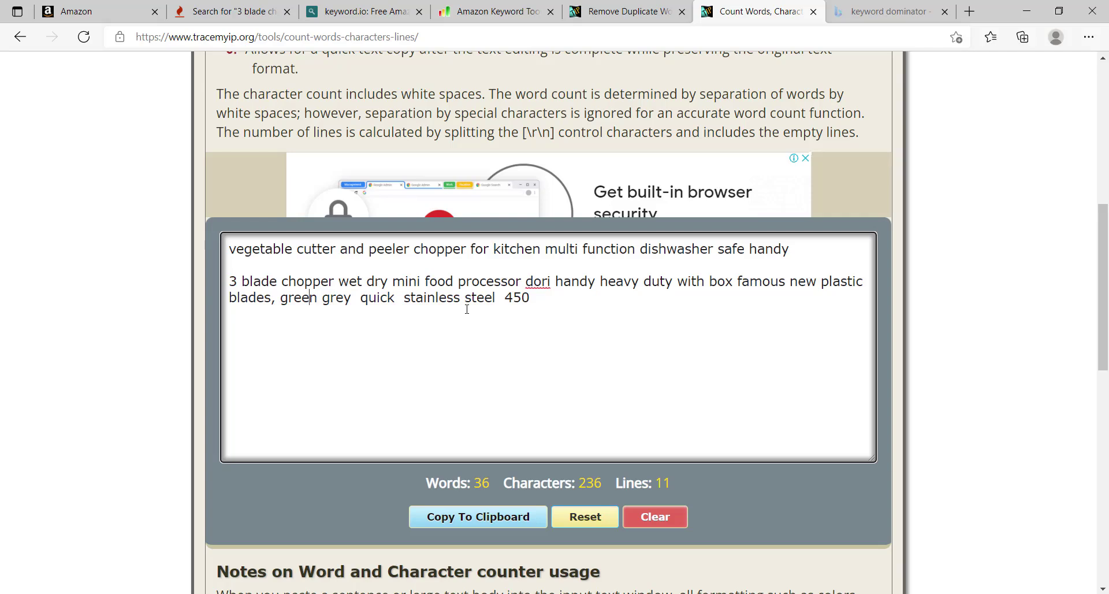
Delete "heavy duty with box famous new plastic blades," between "handy" and "green" in the keyword list.
key(Left)
key(Left)
key(Left)
key(Left)
key(Left)
key(Left)
key(BackSpace)
key(BackSpace)
key(BackSpace)
key(BackSpace)
key(BackSpace)
key(BackSpace)
key(BackSpace)
key(BackSpace)
key(BackSpace)
key(BackSpace)
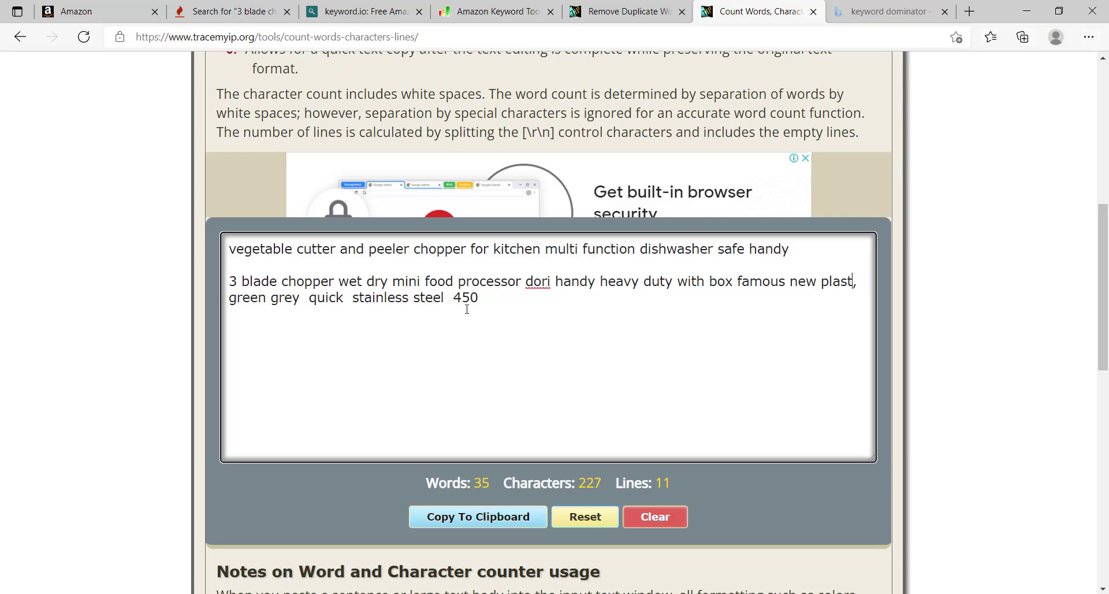
key(BackSpace)
key(BackSpace)
key(BackSpace)
key(BackSpace)
key(BackSpace)
key(BackSpace)
key(BackSpace)
key(BackSpace)
key(BackSpace)
key(BackSpace)
key(BackSpace)
key(BackSpace)
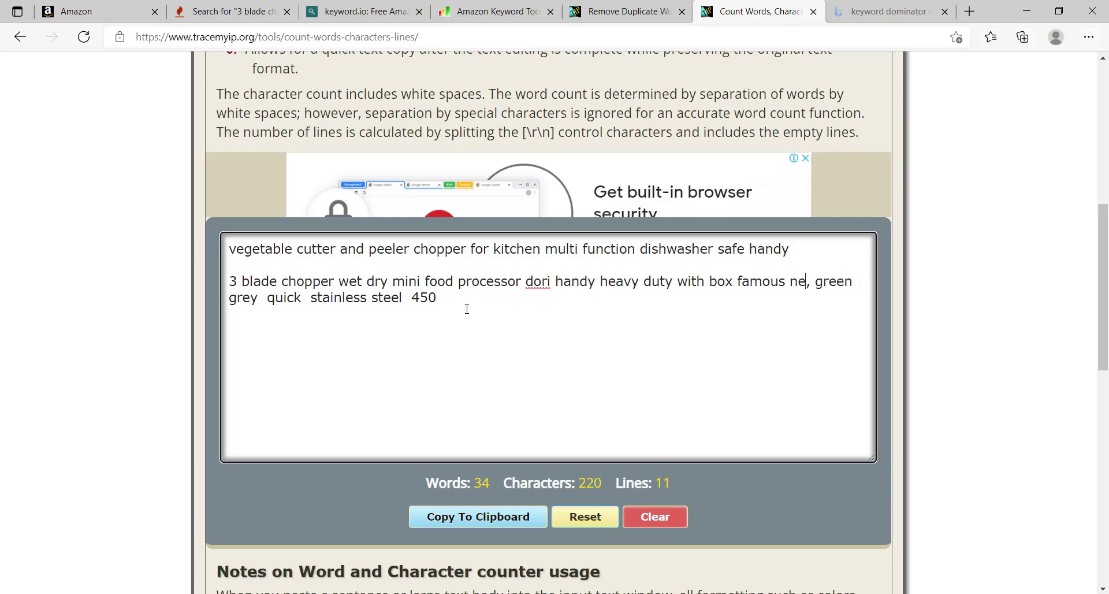
key(BackSpace)
key(BackSpace)
key(BackSpace)
key(BackSpace)
key(BackSpace)
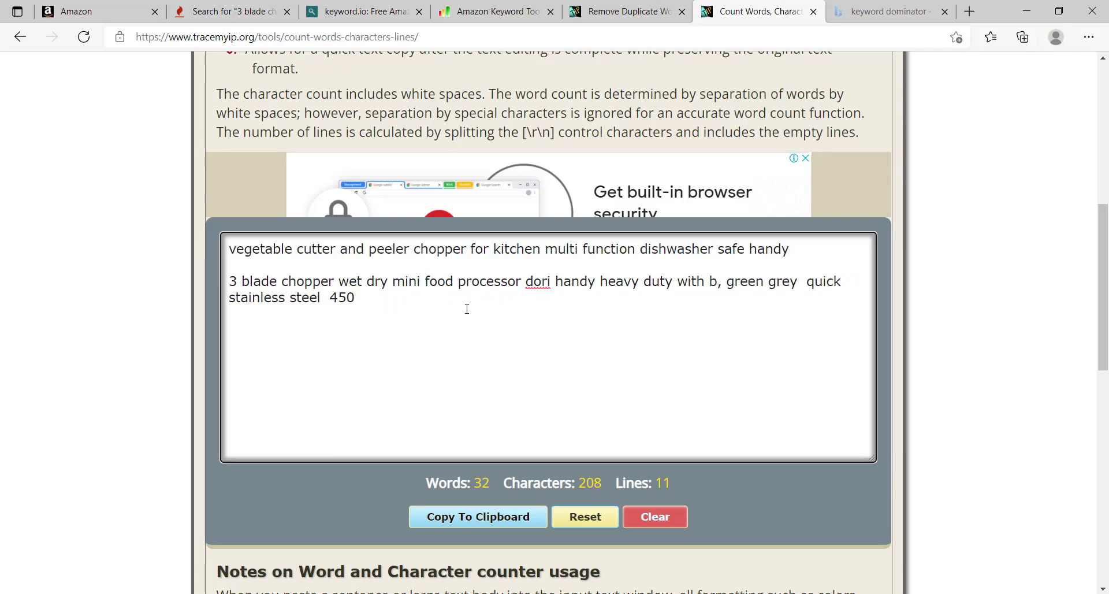
key(BackSpace)
key(BackSpace)
key(BackSpace)
key(BackSpace)
key(BackSpace)
key(BackSpace)
key(BackSpace)
key(BackSpace)
key(BackSpace)
key(BackSpace)
key(BackSpace)
key(BackSpace)
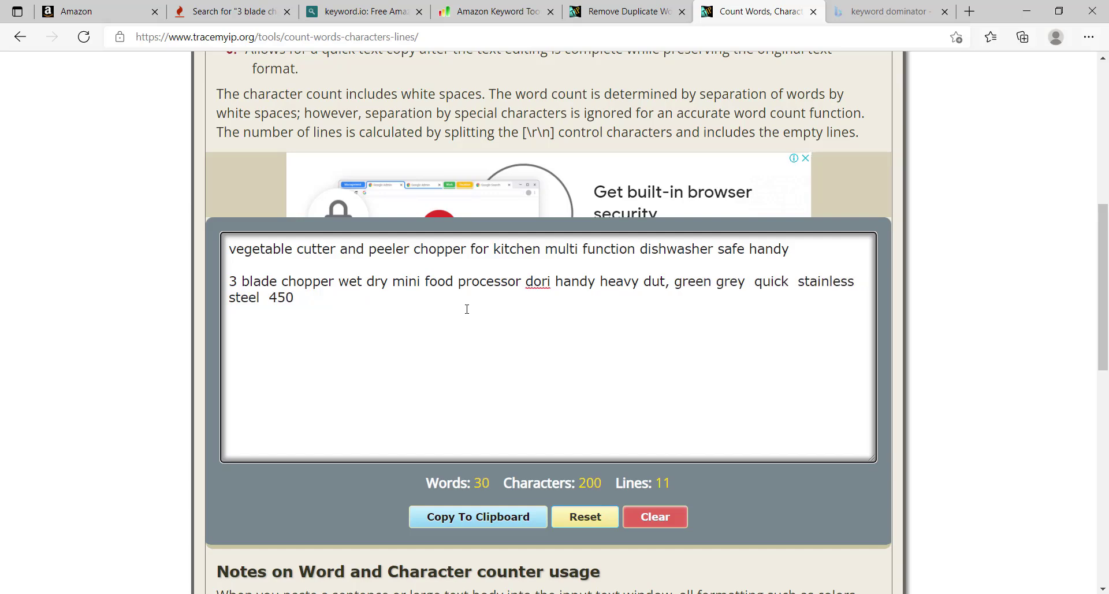
key(BackSpace)
key(BackSpace)
key(BackSpace)
key(BackSpace)
key(BackSpace)
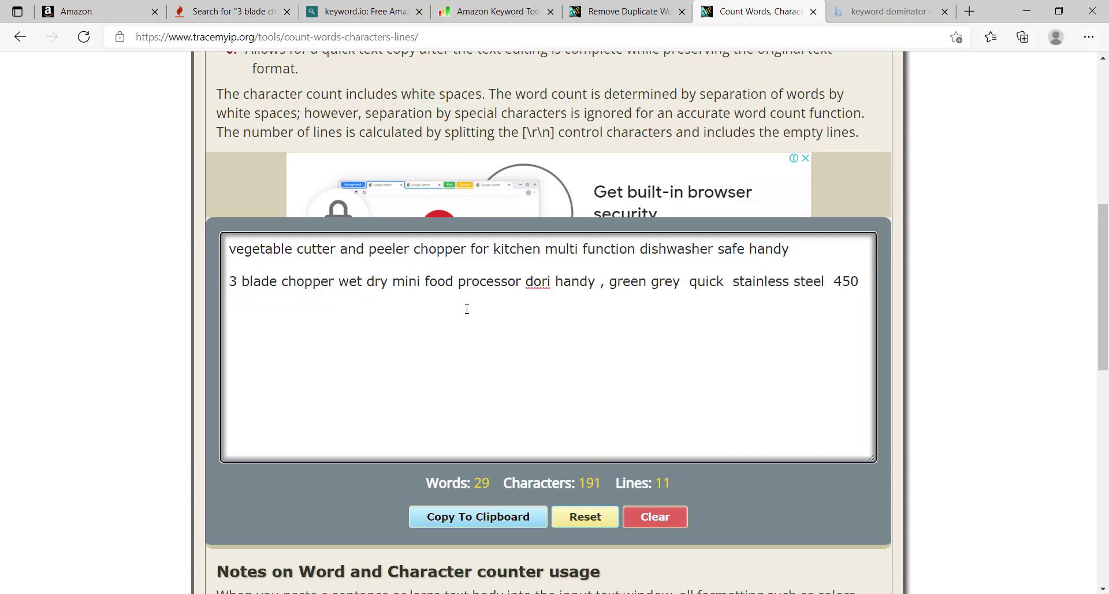
key(Delete)
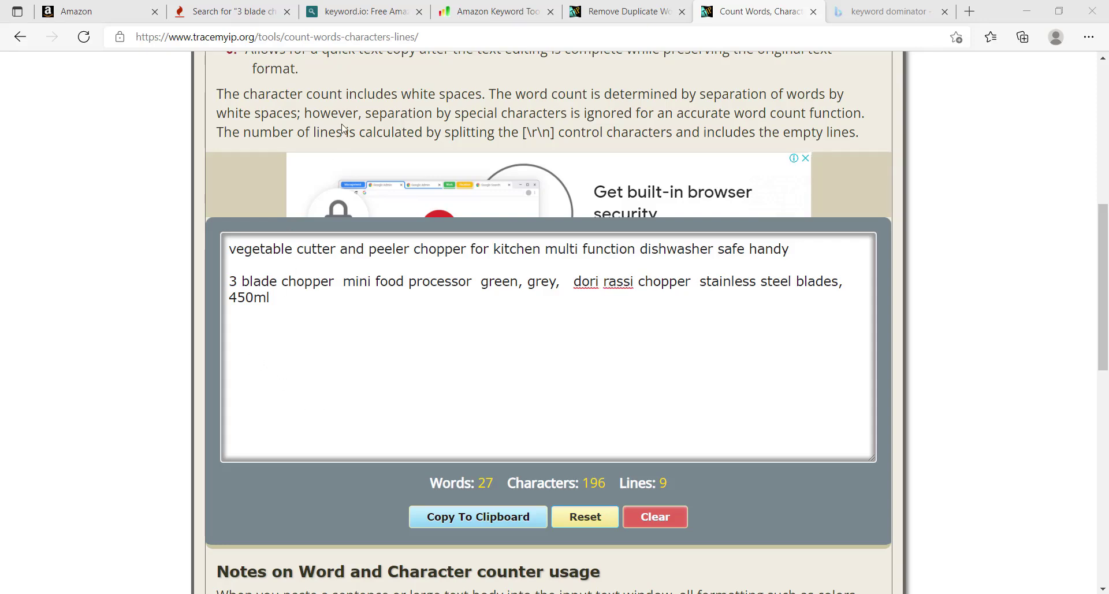
Remove the blank line between the keyword lines and copy the whole list into the Search Terms of the Seller Central listing.
key(BackSpace)
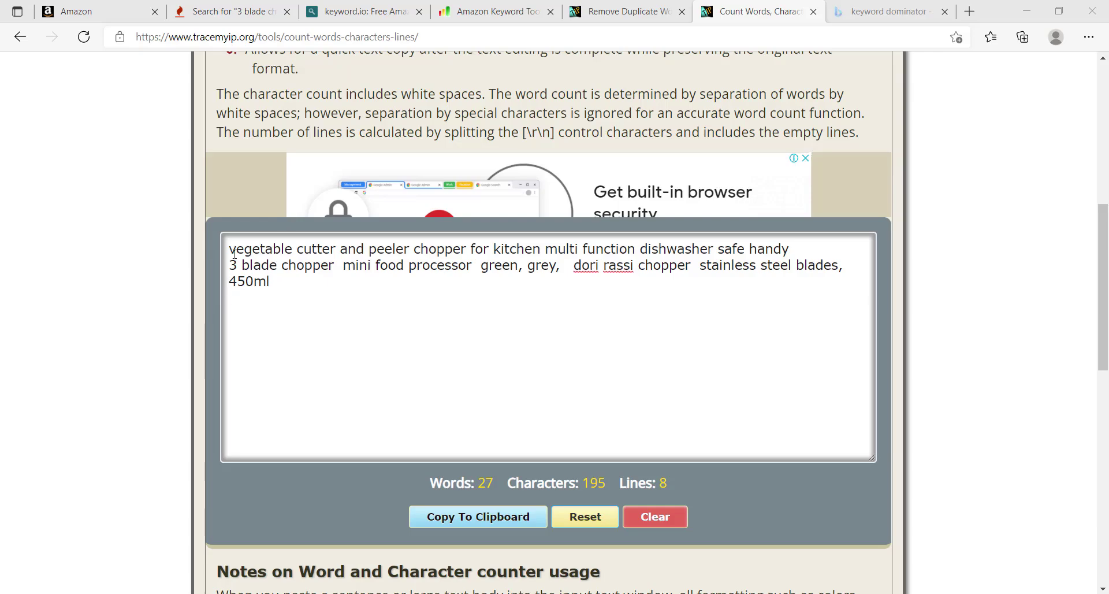
drag(230, 245, 280, 287)
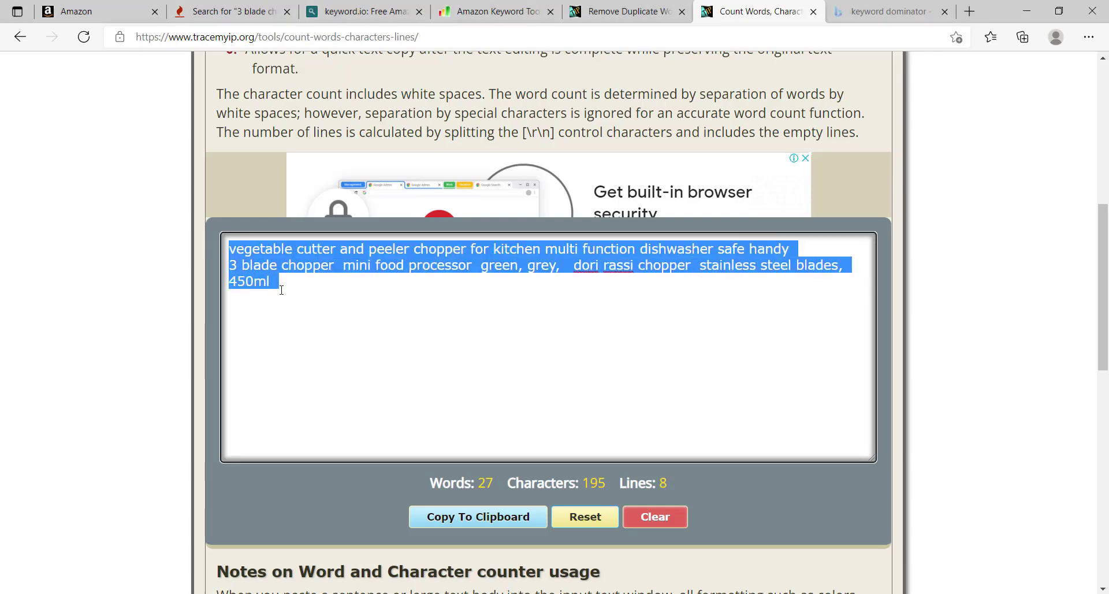
click(98, 11)
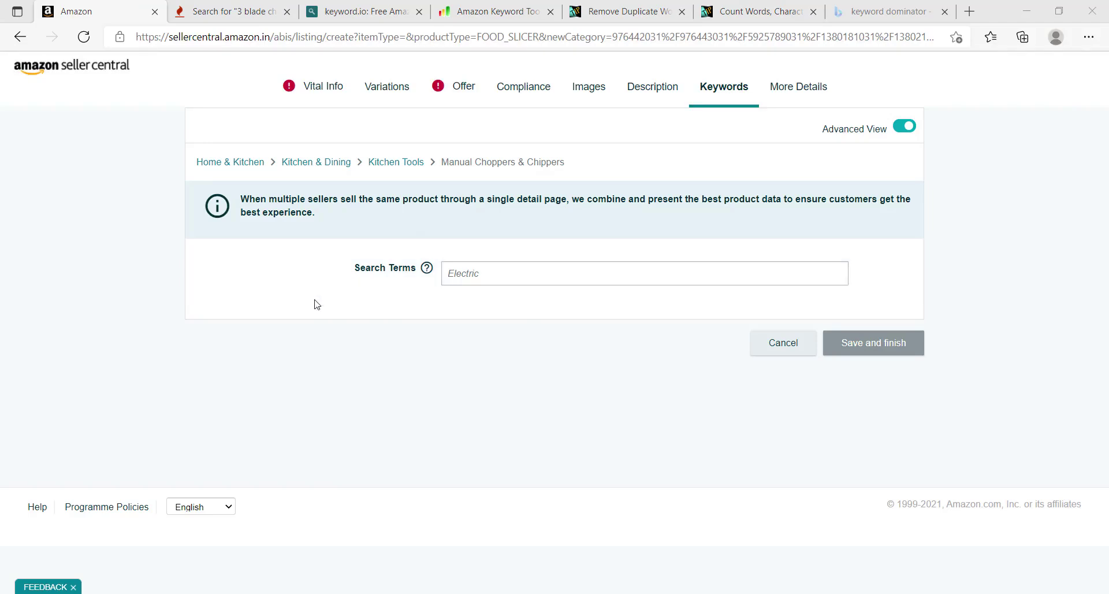
click(483, 274)
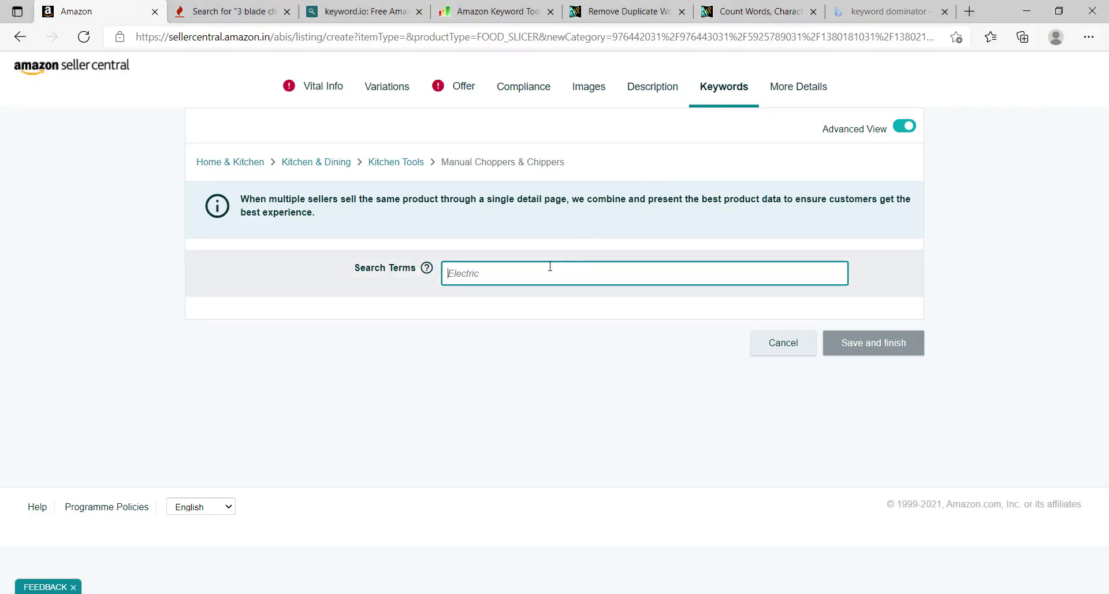
key(ctrl+v)
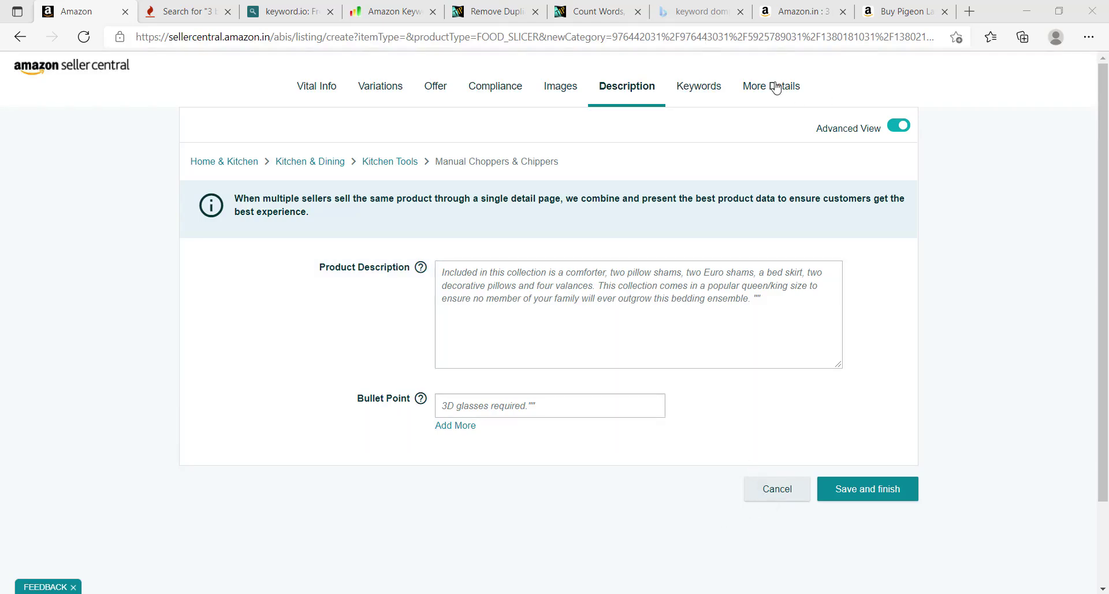
Examine the "About this item" bullet points on the Pigeon chopper's Amazon.in product page.
click(790, 7)
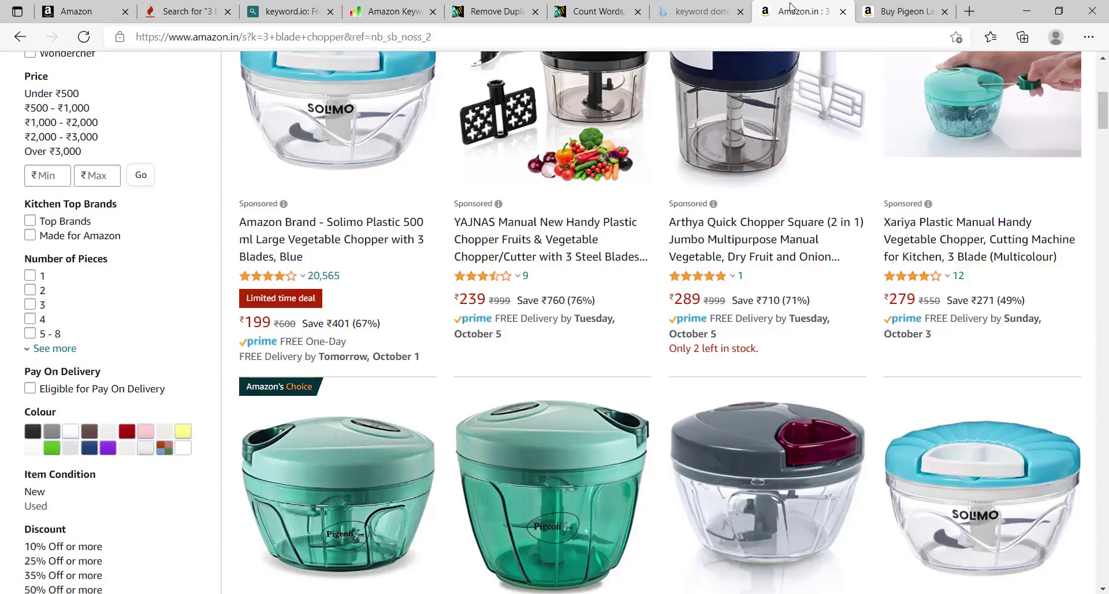
click(896, 8)
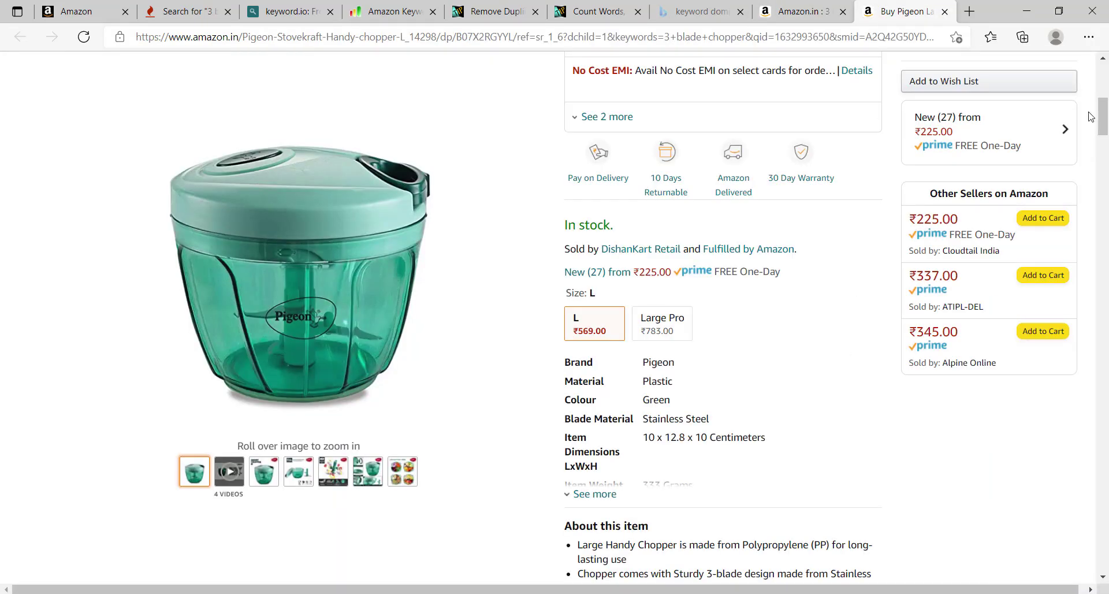
scroll(1100, 124, down, 2)
scroll(1103, 134, down, 4)
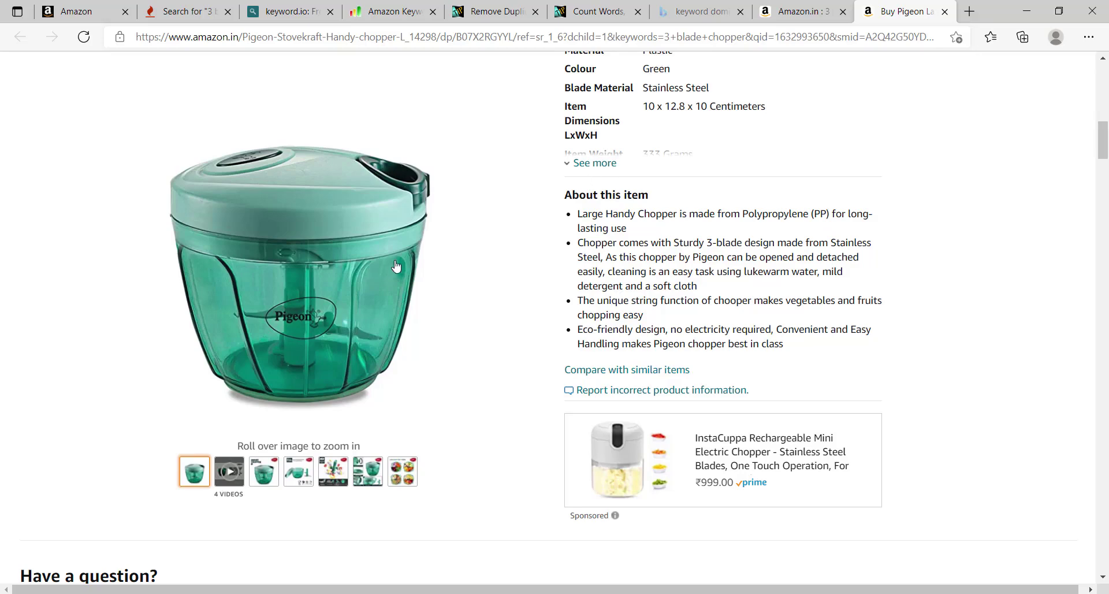
mouse_move(396, 209)
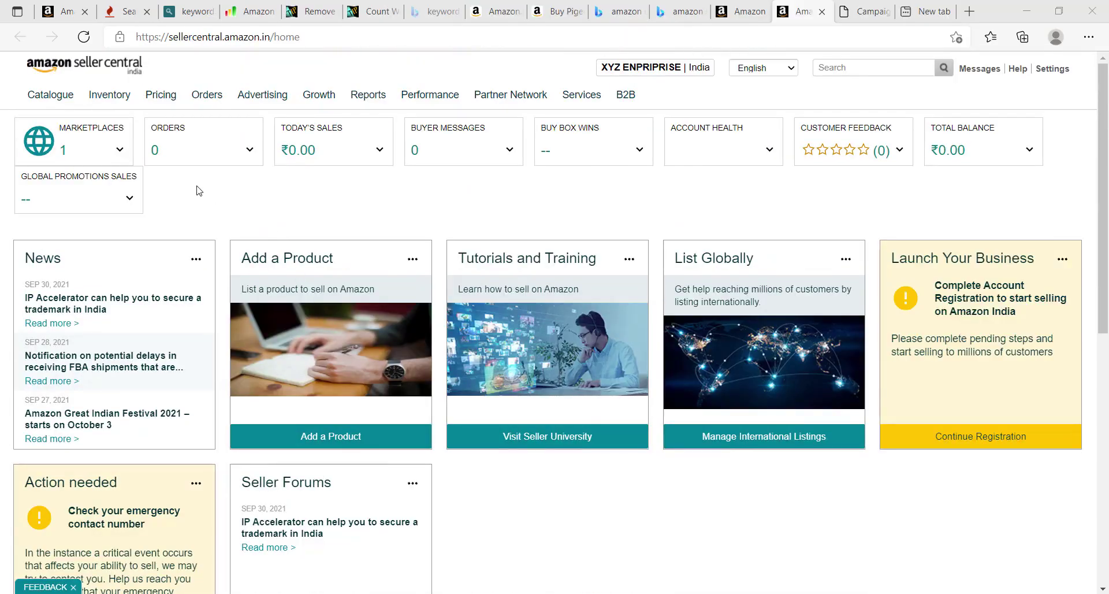
Open Seller Central's Campaign Manager and start a new Sponsored Products campaign.
mouse_move(260, 99)
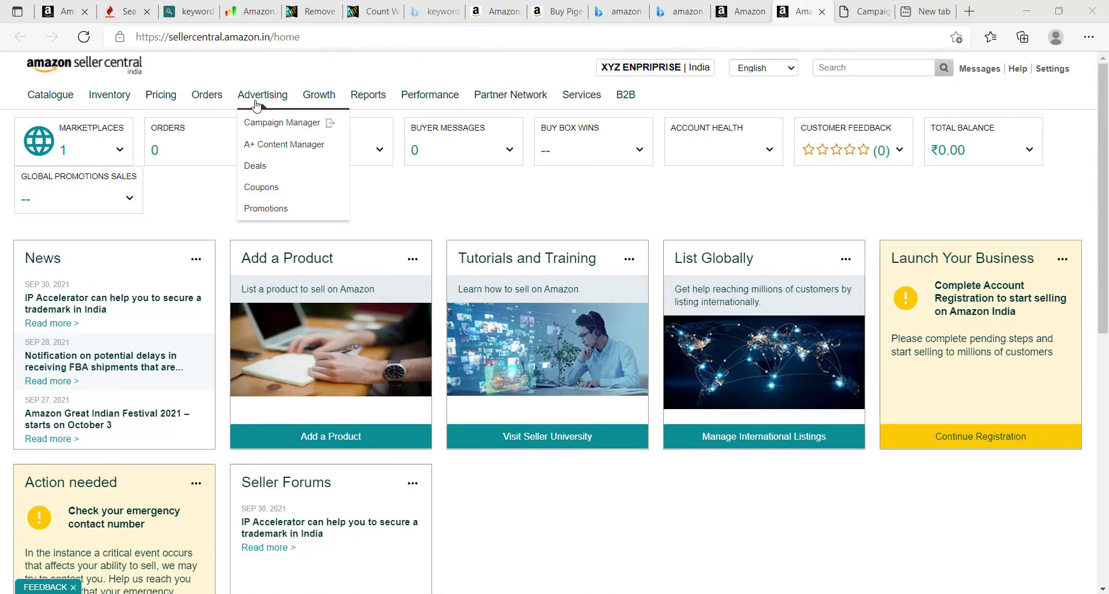
click(269, 128)
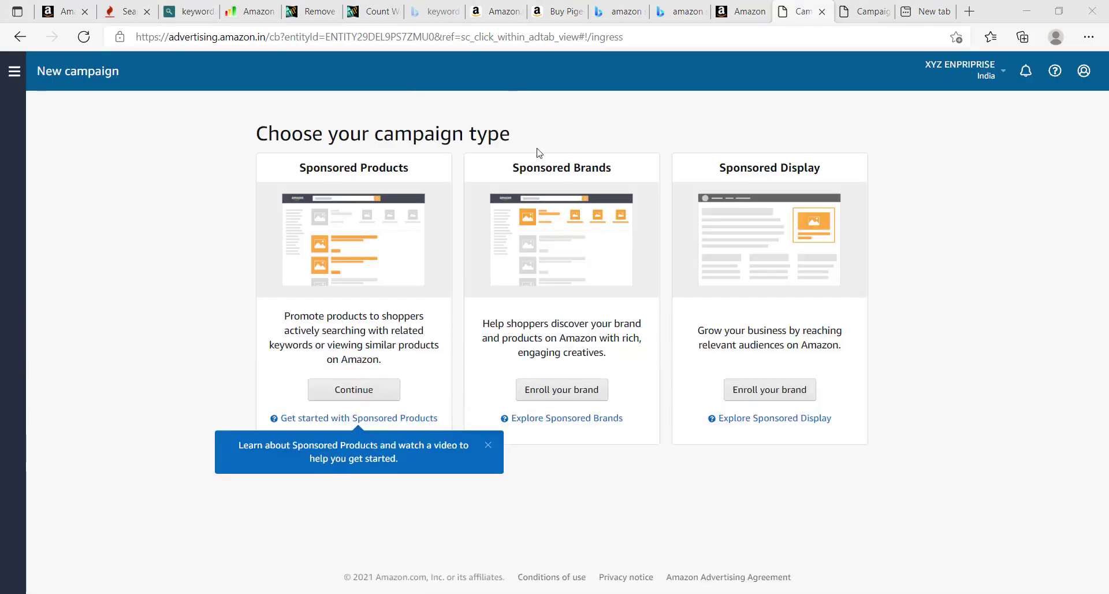
click(355, 392)
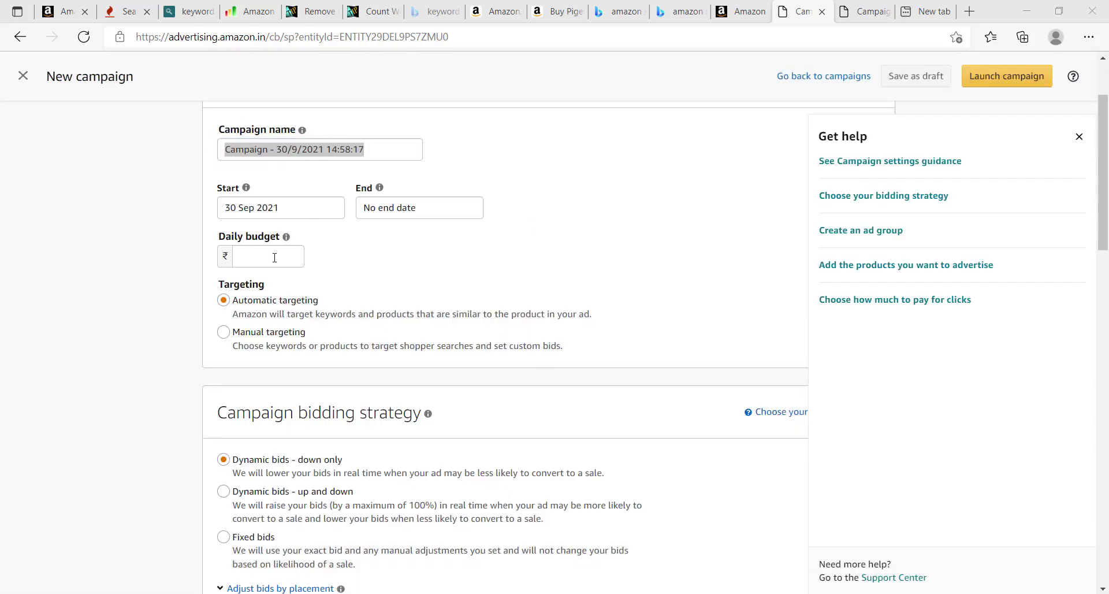
Set the campaign's daily budget to ₹1,000 and choose manual targeting.
click(274, 257)
text(1000)
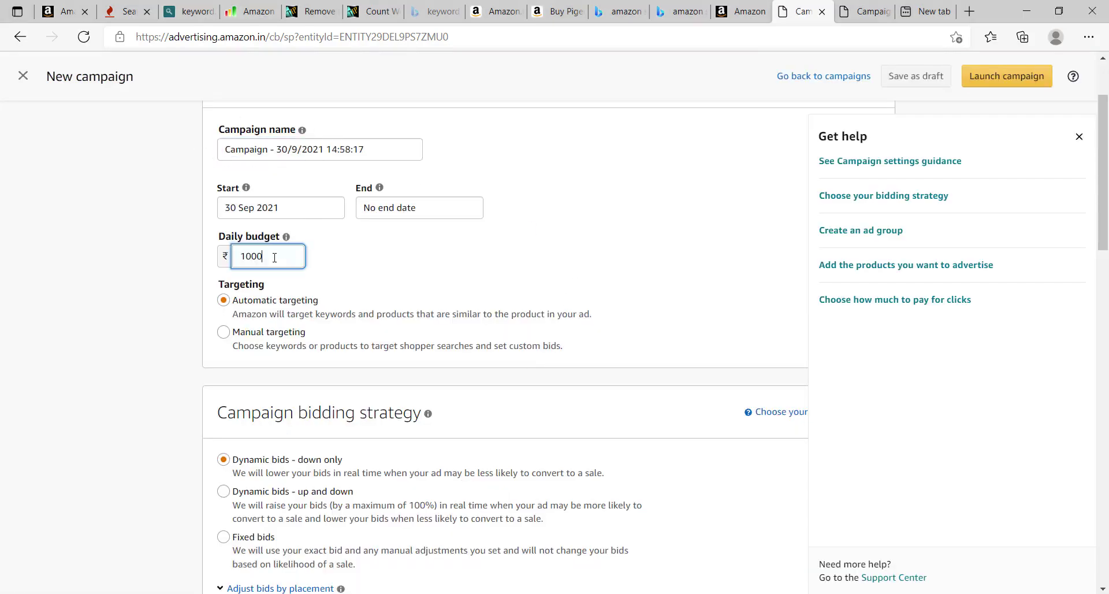
click(226, 335)
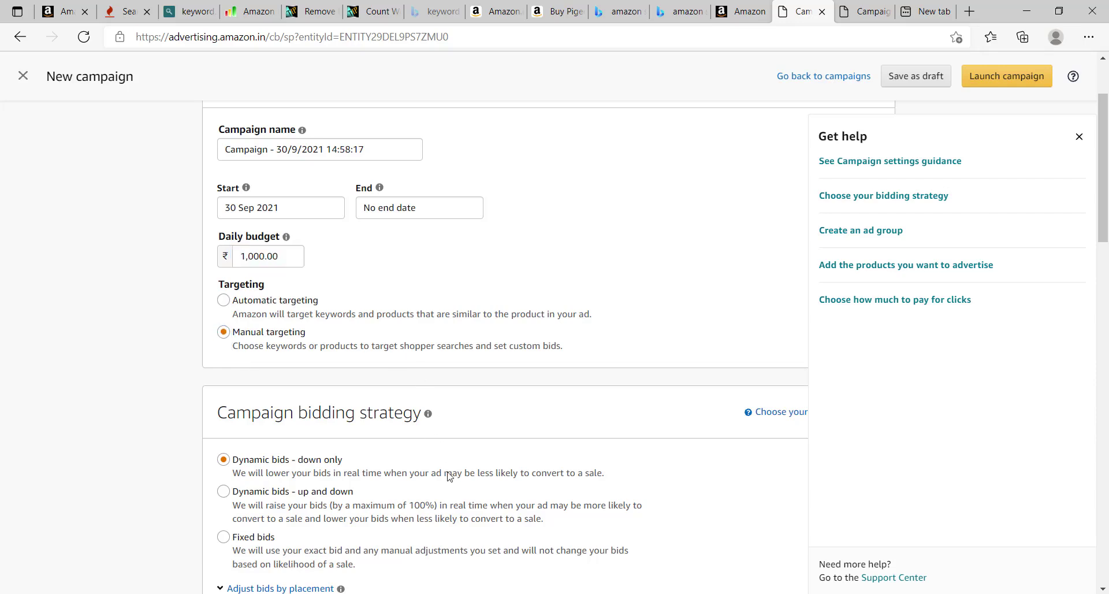
Search the ad group's products for "3 blade chopper" and add the green chopper to the ad group.
scroll(459, 480, down, 5)
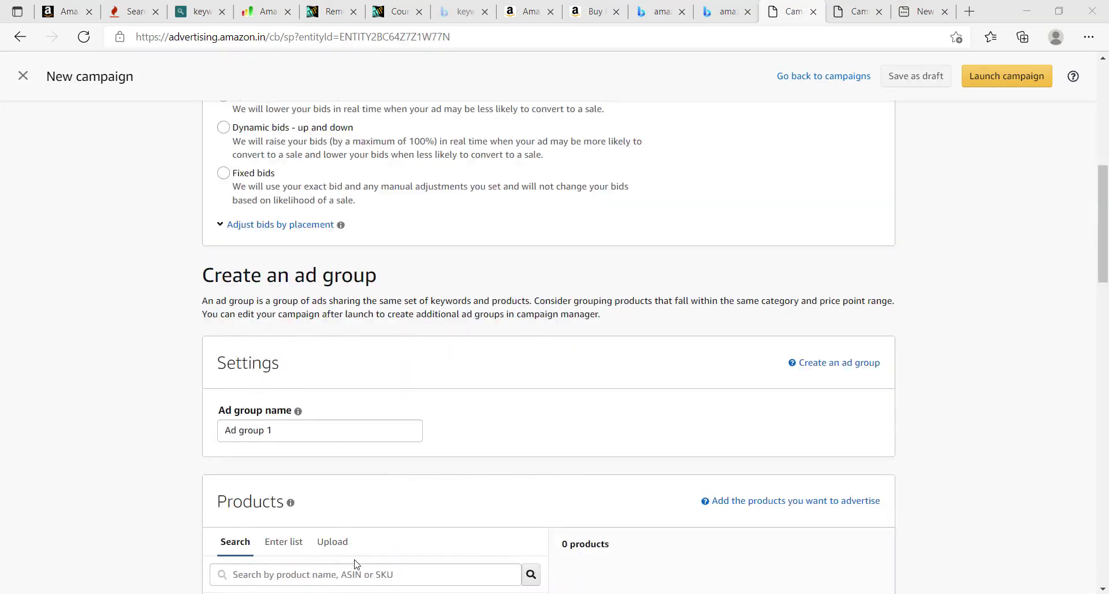
click(283, 574)
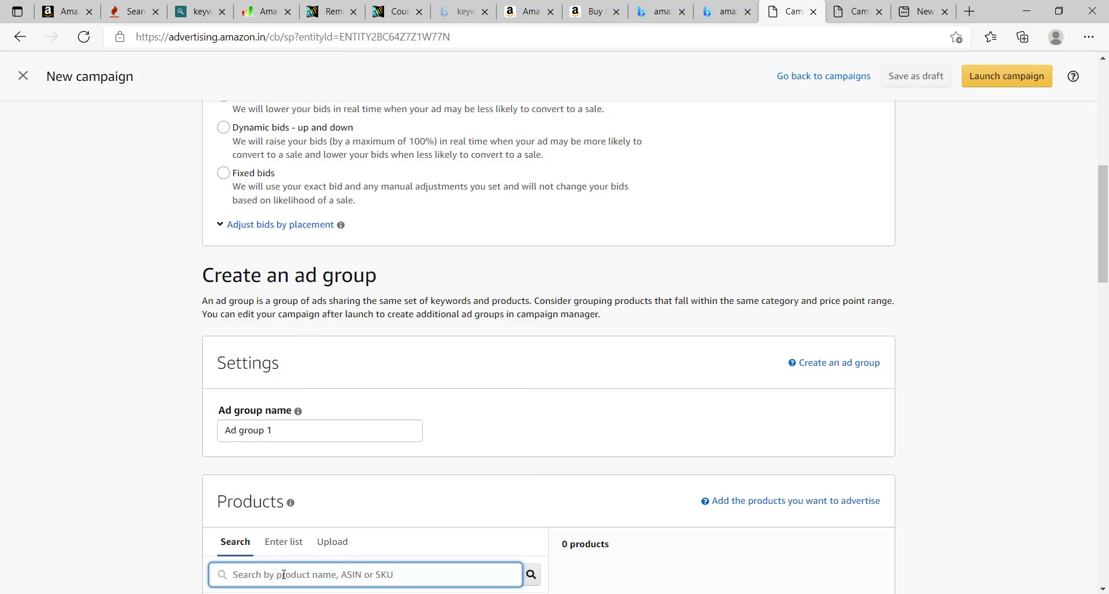
text(3 blade)
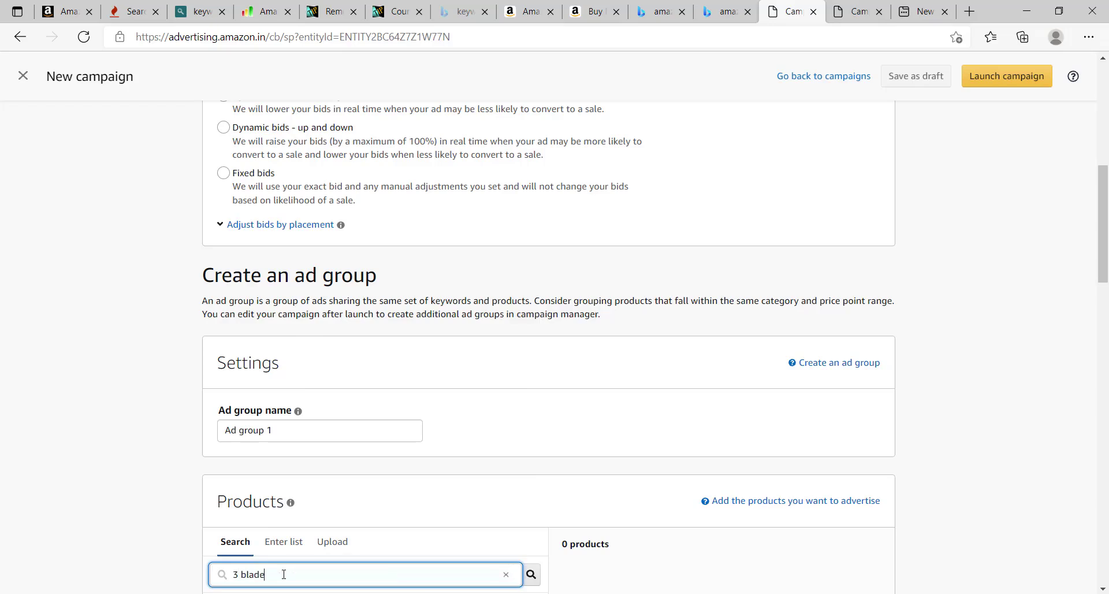
text( chopper)
key(Return)
scroll(508, 315, down, 3)
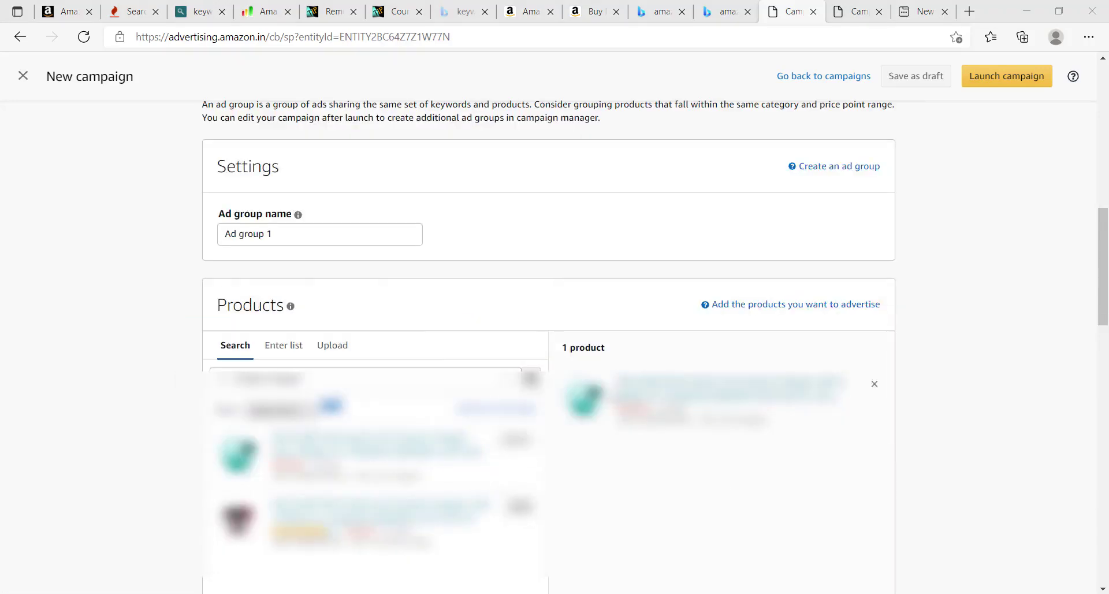
Examine the suggested keywords and bids under the Broad, Phrase and Exact match filters, ending with only Phrase selected.
drag(1103, 304, 1103, 458)
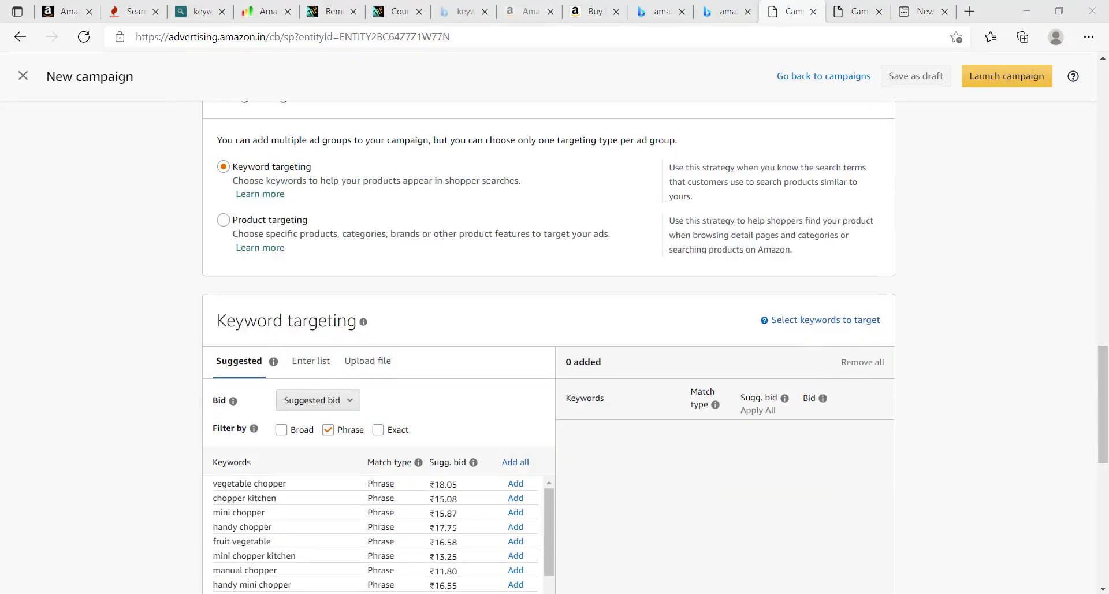
drag(1105, 427, 1104, 432)
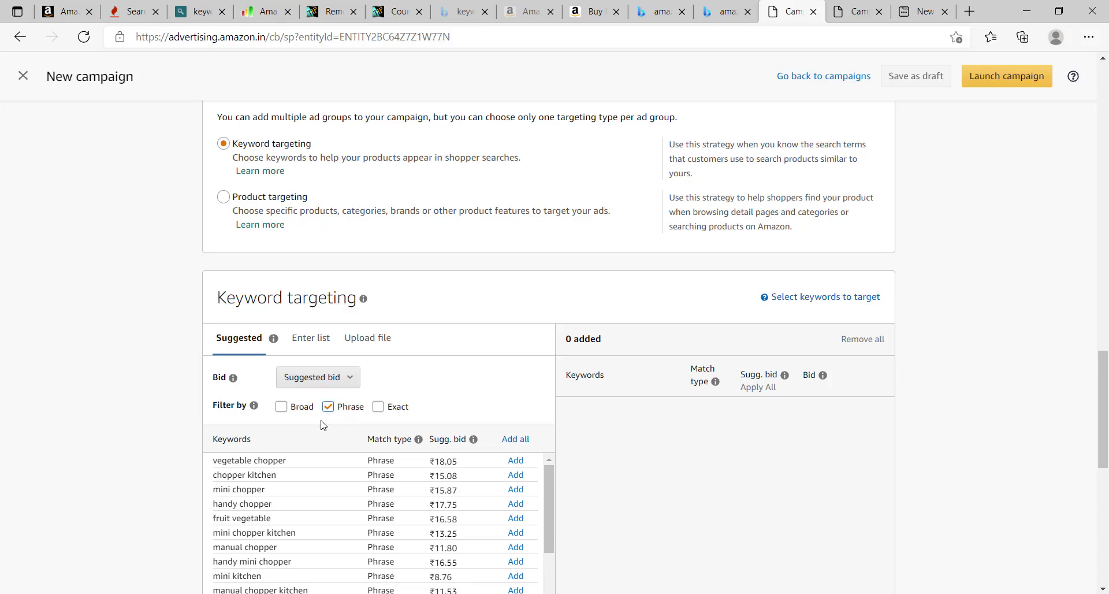
click(283, 406)
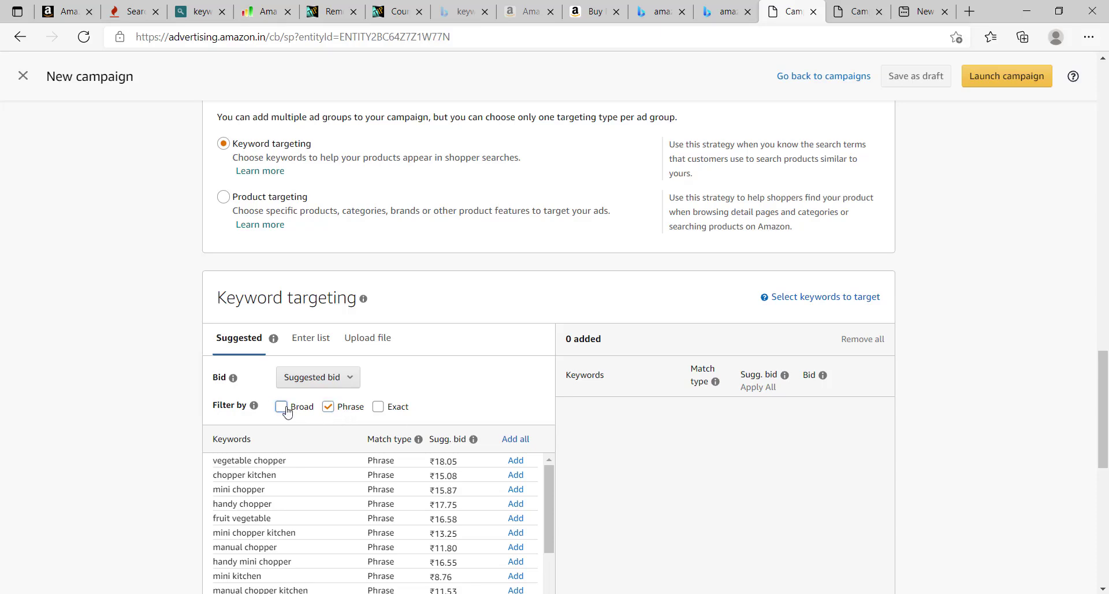
click(383, 408)
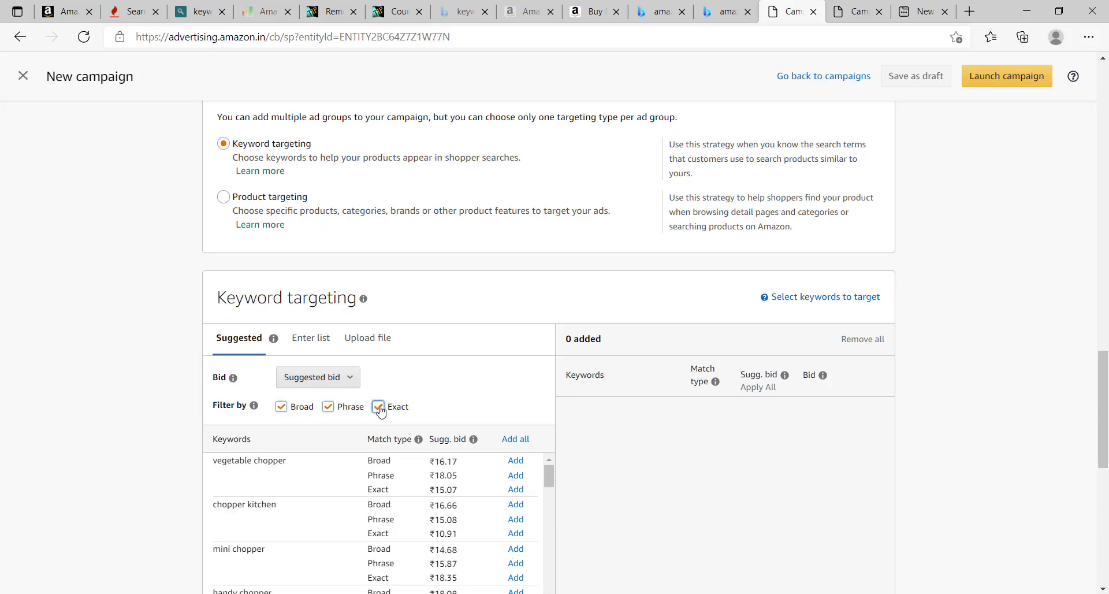
key(space)
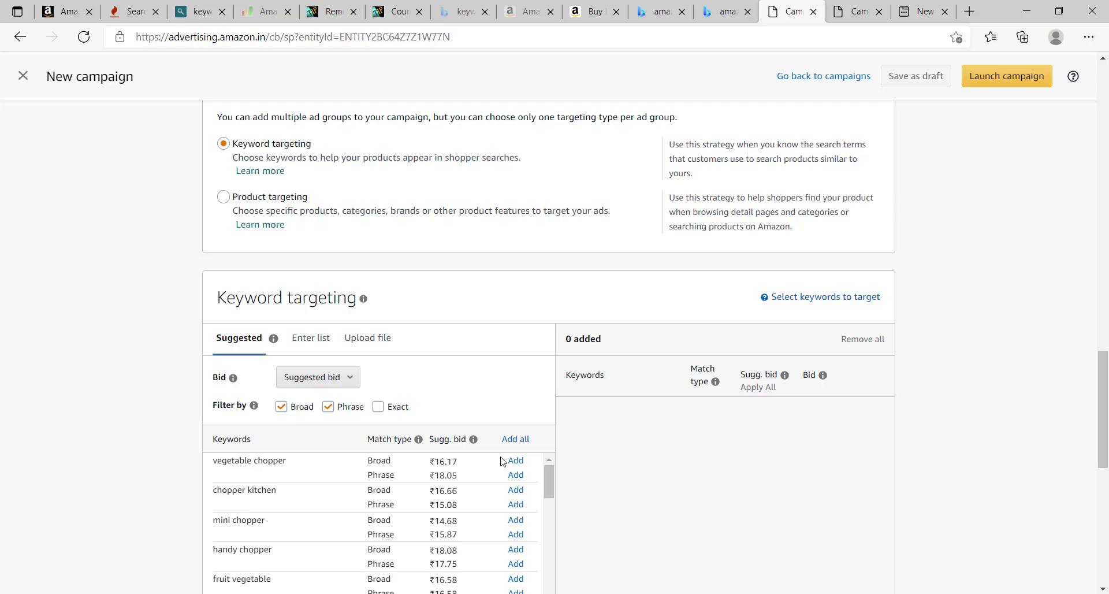
click(281, 406)
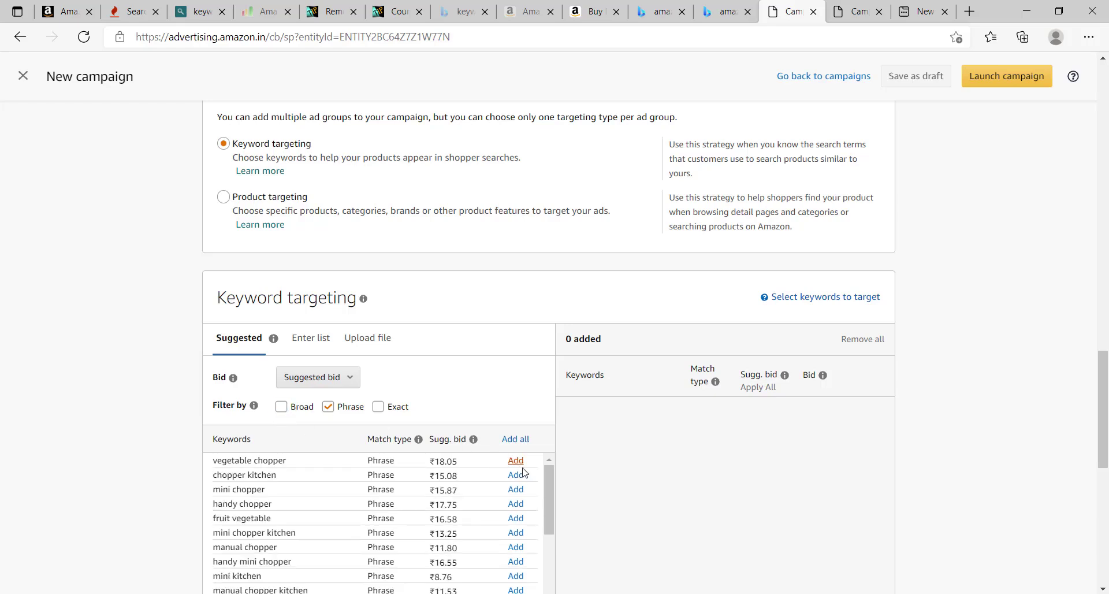
drag(547, 483, 549, 511)
drag(1103, 404, 1103, 435)
drag(554, 386, 551, 592)
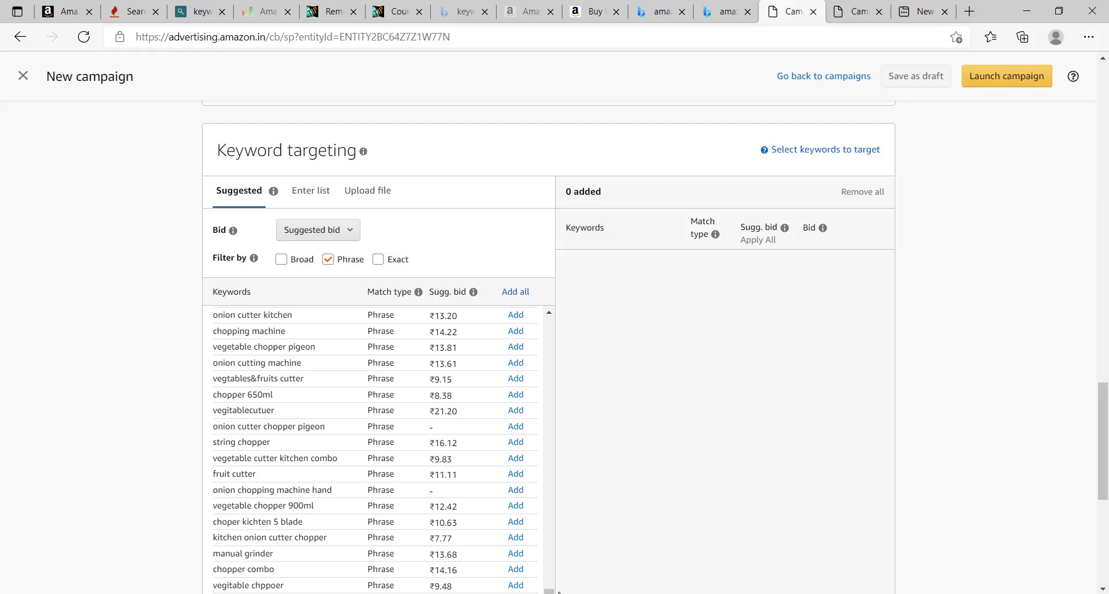
Copy the suggested keyword rows from "vegetable chopper" to "compact vegetable chopper" and paste them at cell A1 of the Key Word workbook in Excel.
scroll(522, 186, down, 2)
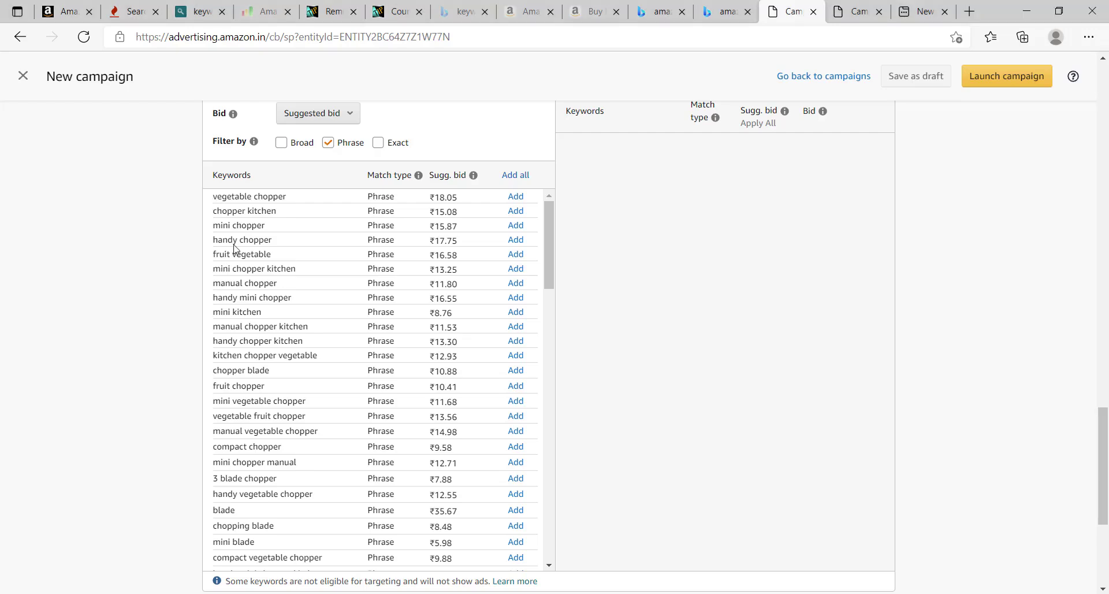
drag(215, 202, 324, 557)
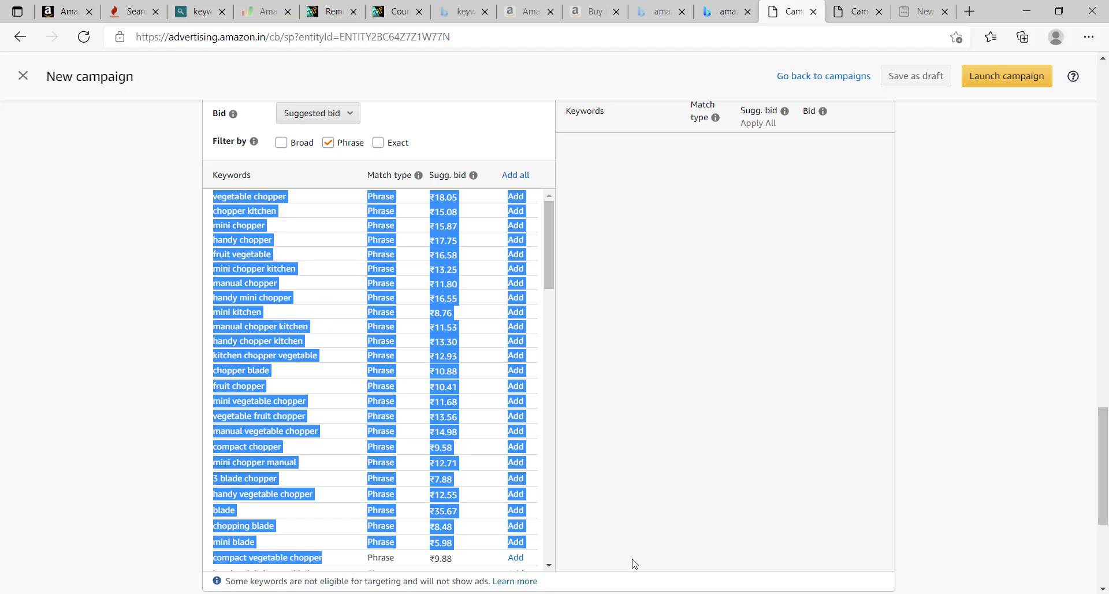
key(alt+Tab)
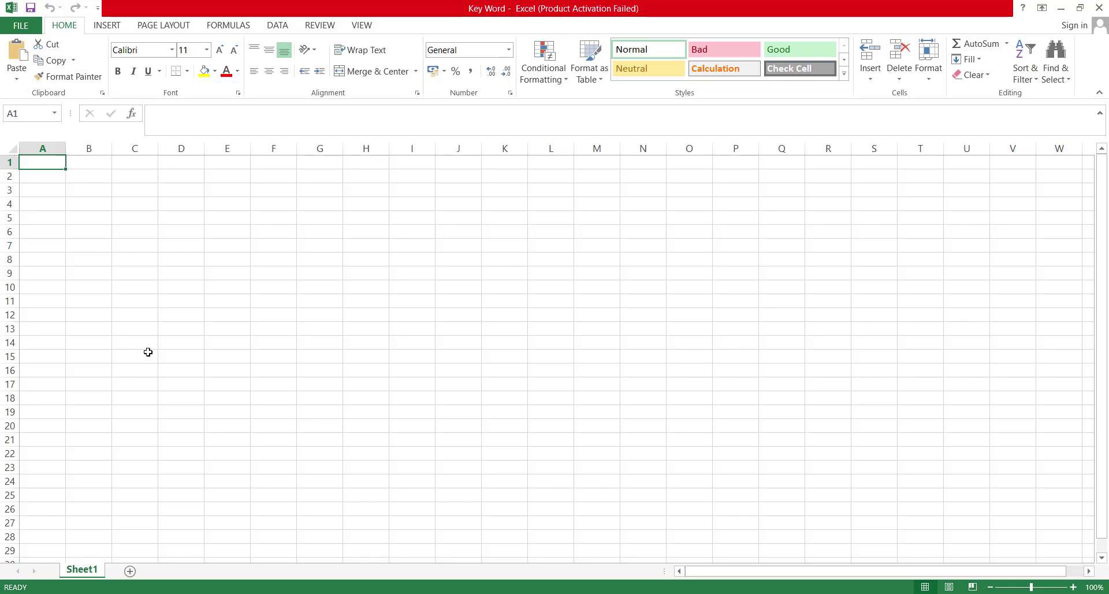
key(ctrl+v)
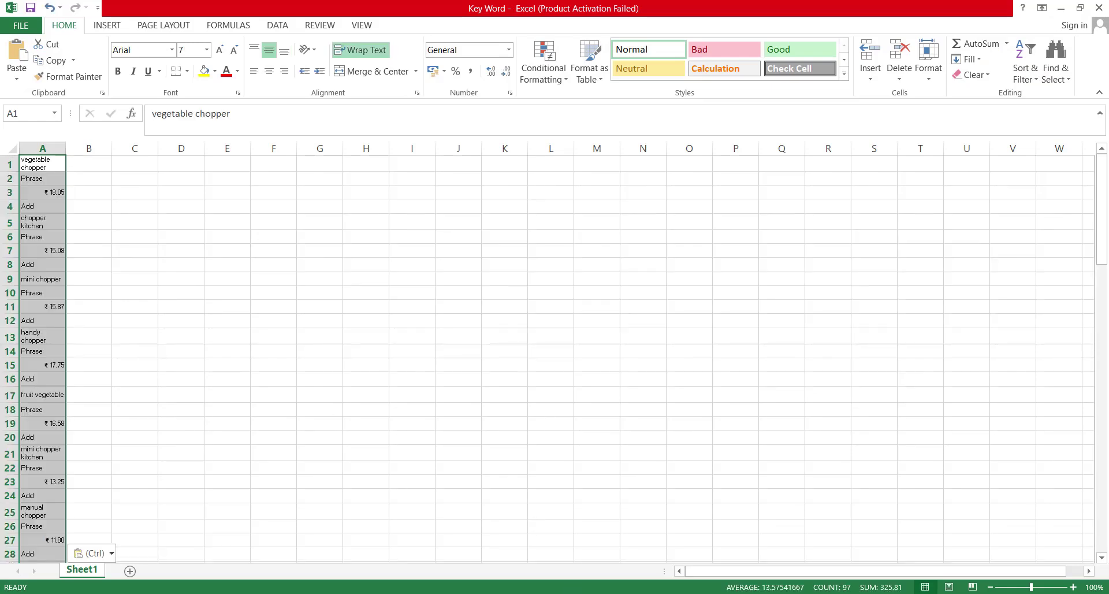
Return to the campaign page and copy the suggested keyword rows from "handy mini chopper kitchen" to "onion cutter".
key(alt+Tab)
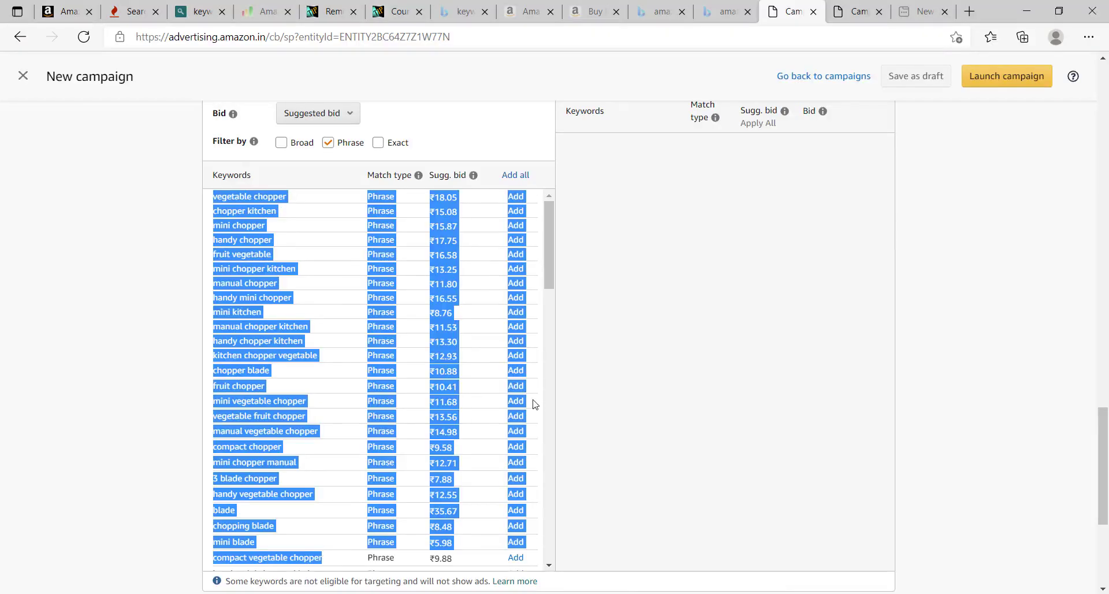
drag(552, 275, 553, 360)
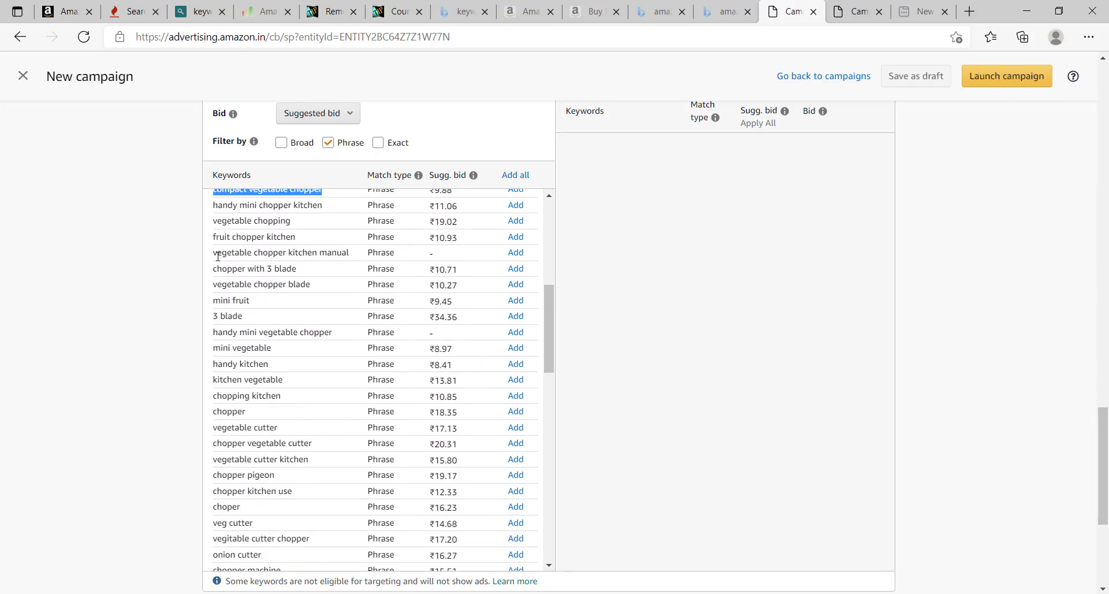
drag(214, 207, 281, 556)
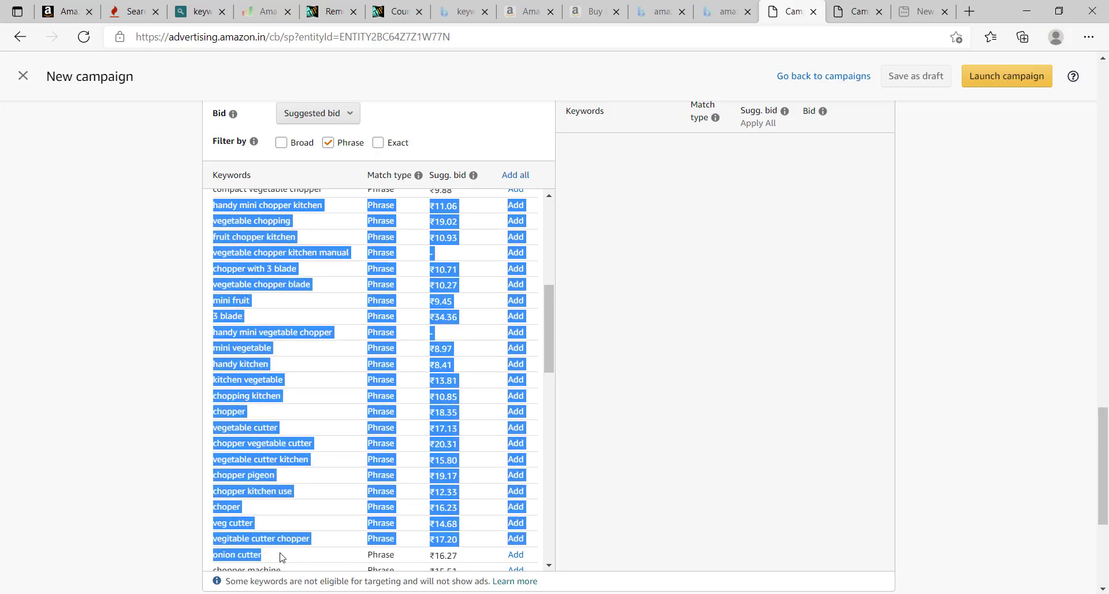
click(282, 559)
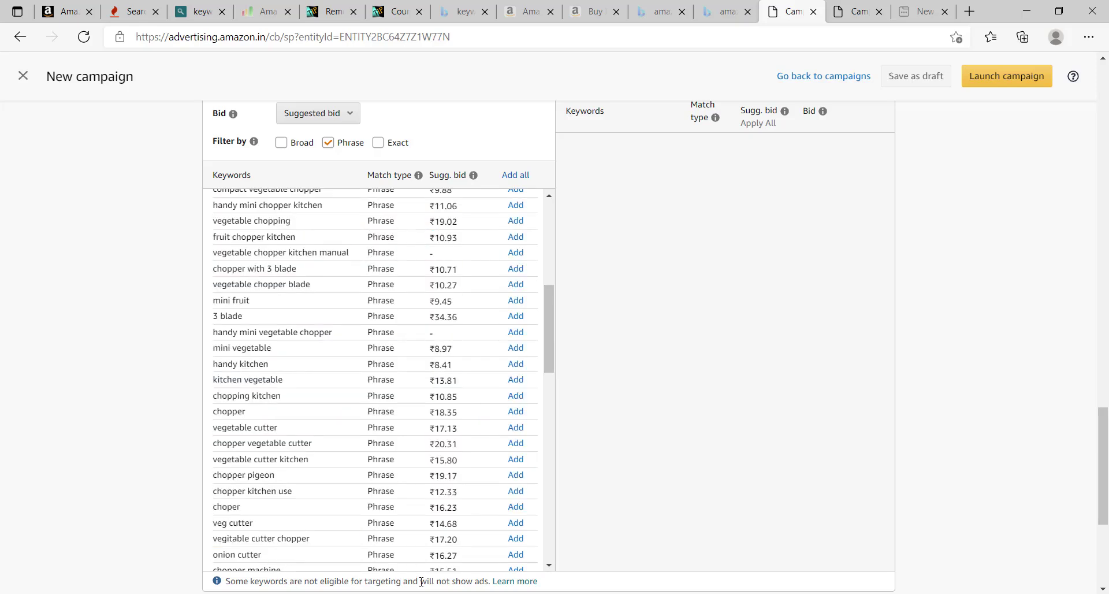
Switch to the Key Word workbook in Excel and paste the copied keywords at cell A98, directly below "compact vegetable chopper".
key(alt+Tab)
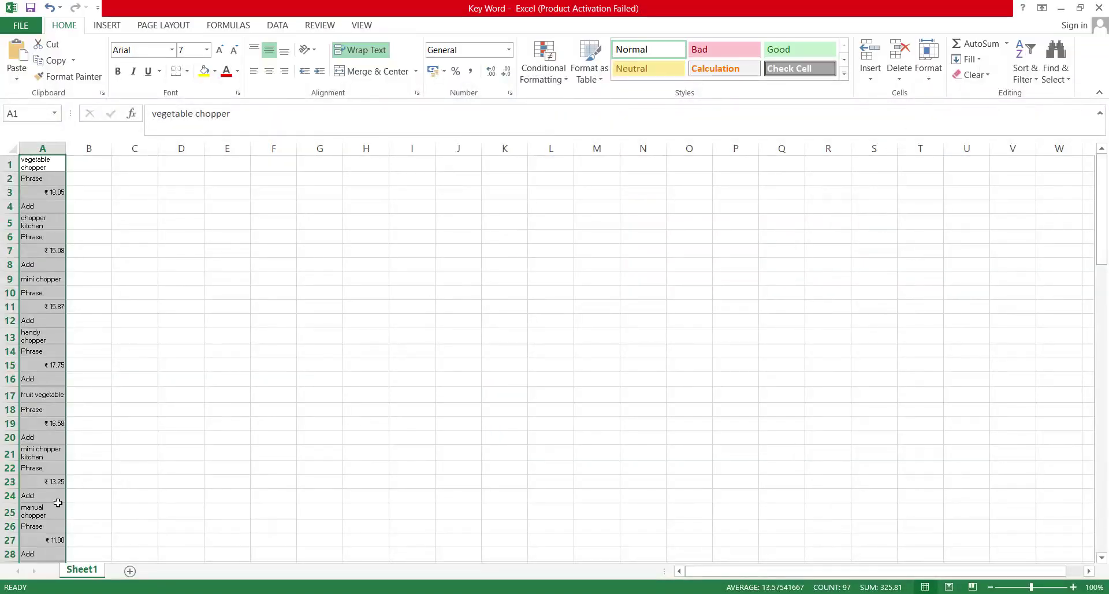
click(35, 496)
key(Down)
key(Down)
key(Down)
key(Down)
key(Down)
key(Down)
key(Down)
key(Down)
key(Down)
key(Down)
key(Down)
key(Down)
key(Down)
key(Down)
key(Down)
key(Down)
key(Down)
key(Down)
key(Down)
key(Down)
key(Down)
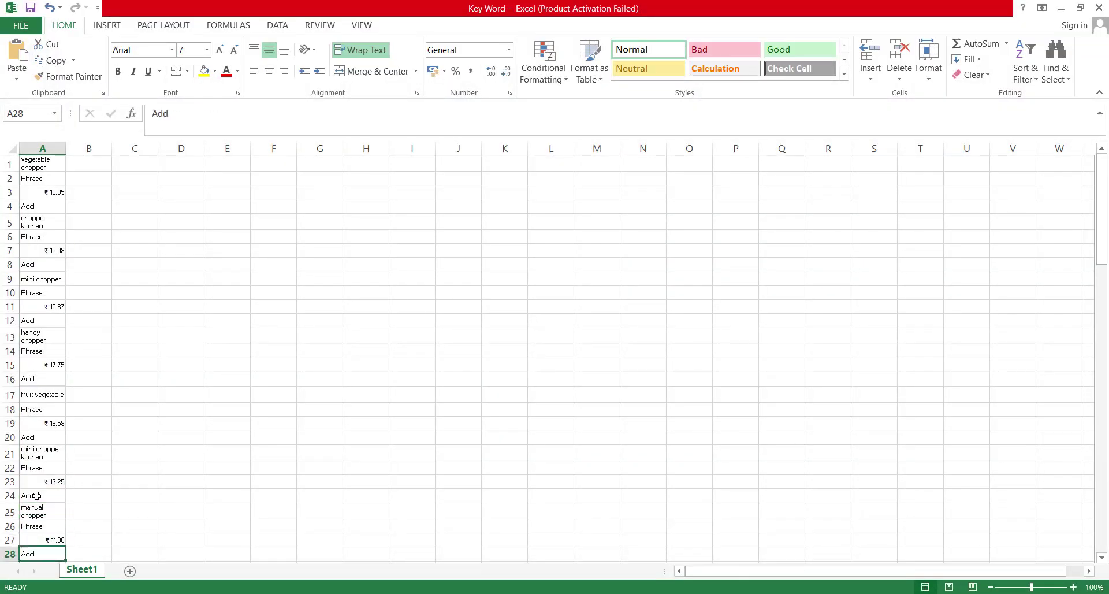
key(Down)
key(Down)
key(Down)
key(Down)
key(Down)
key(Down)
key(Down)
key(Down)
key(Down)
key(Down)
key(Down)
key(Down)
key(Down)
key(Down)
key(Down)
key(Down)
key(Down)
key(Down)
key(Down)
key(Down)
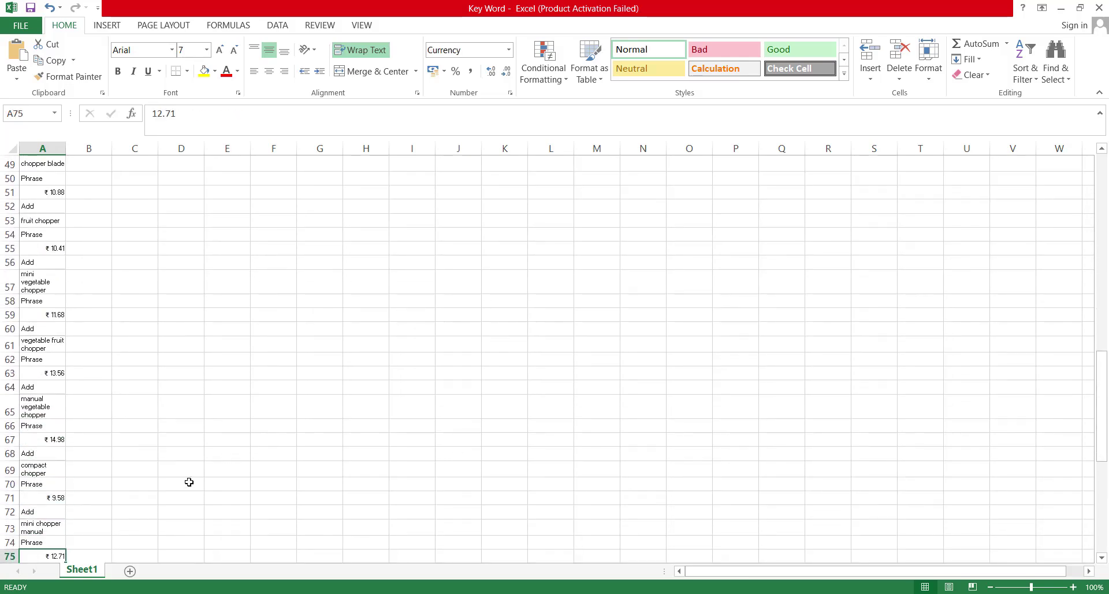
click(36, 506)
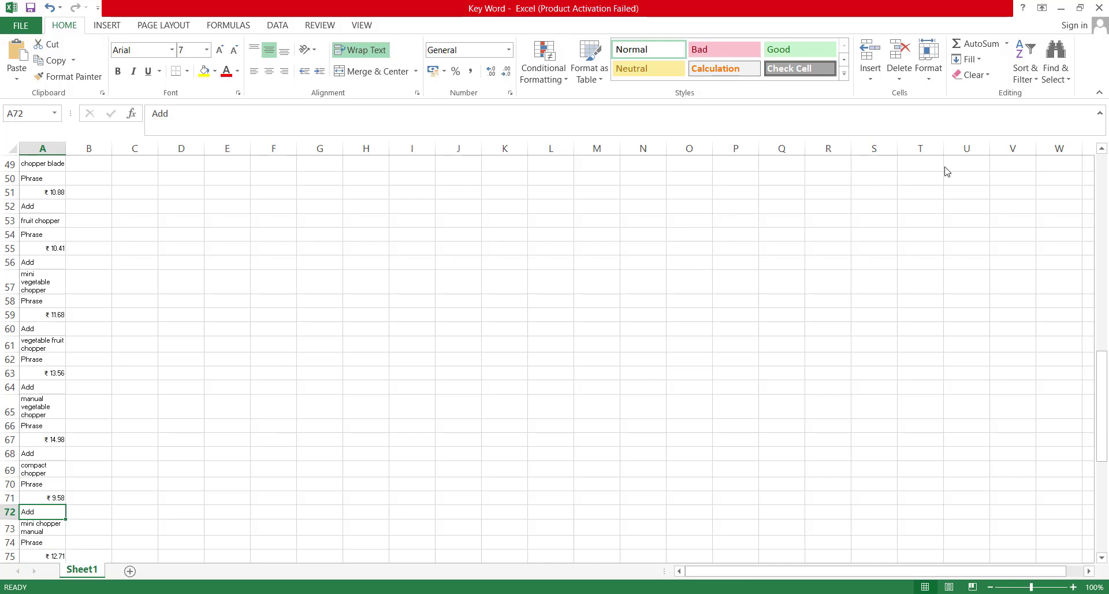
key(ctrl+Down)
key(Down)
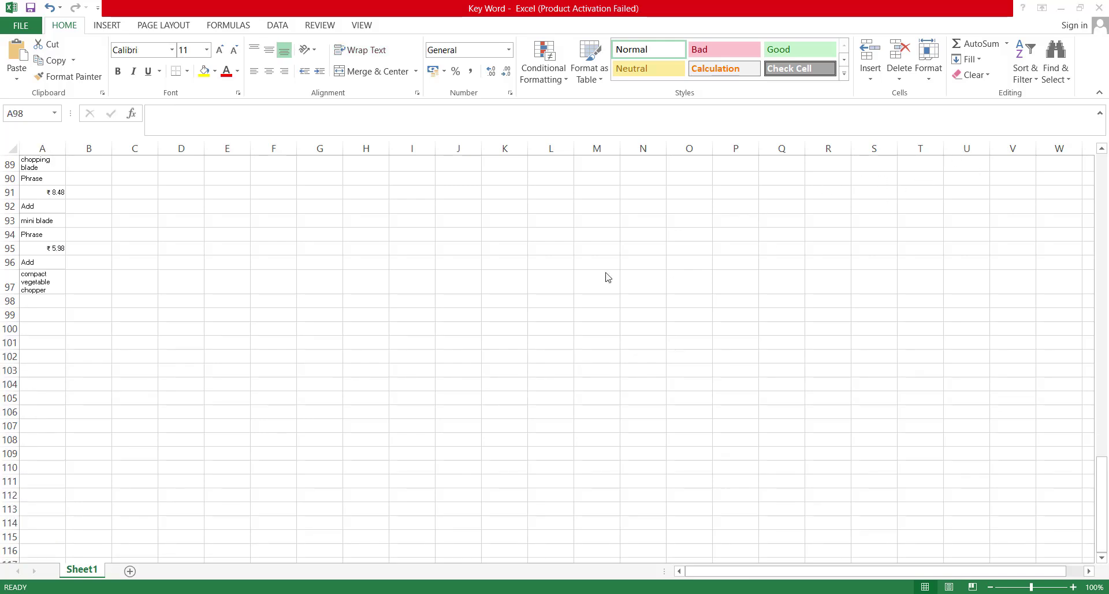
click(38, 299)
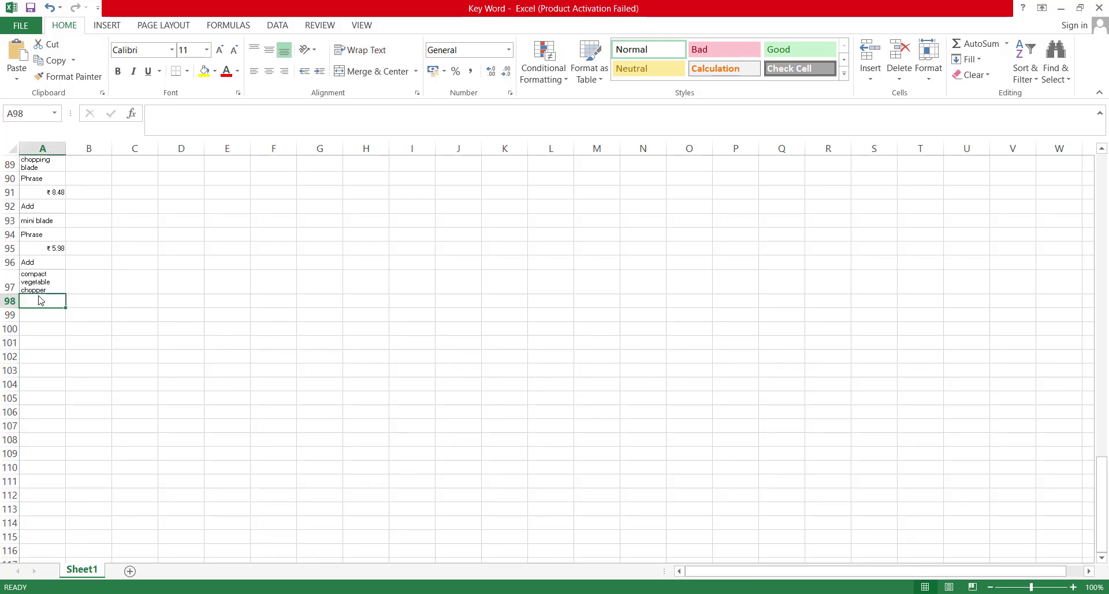
key(ctrl+v)
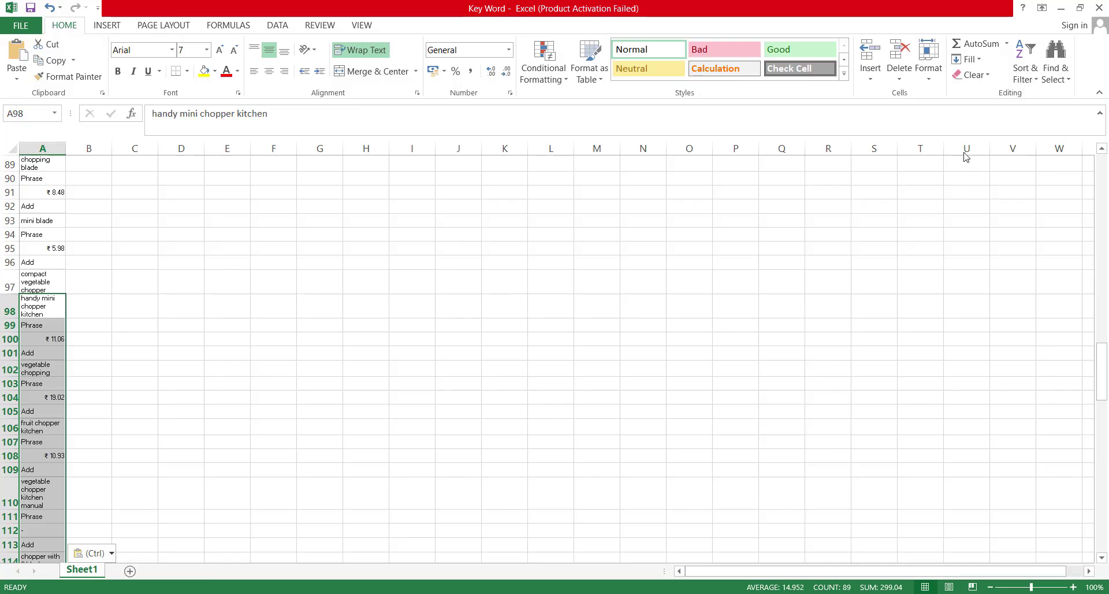
Copy the next batch of campaign keyword suggestions, ending with "chopar kichan combo", and paste it below the existing list in Excel.
key(alt+Tab)
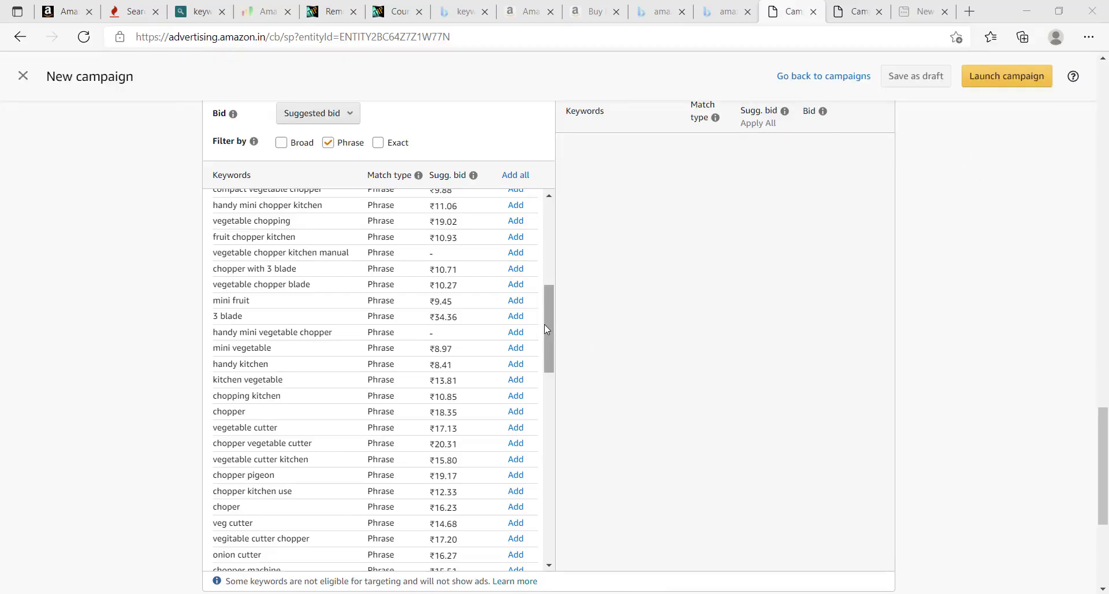
drag(544, 324, 546, 410)
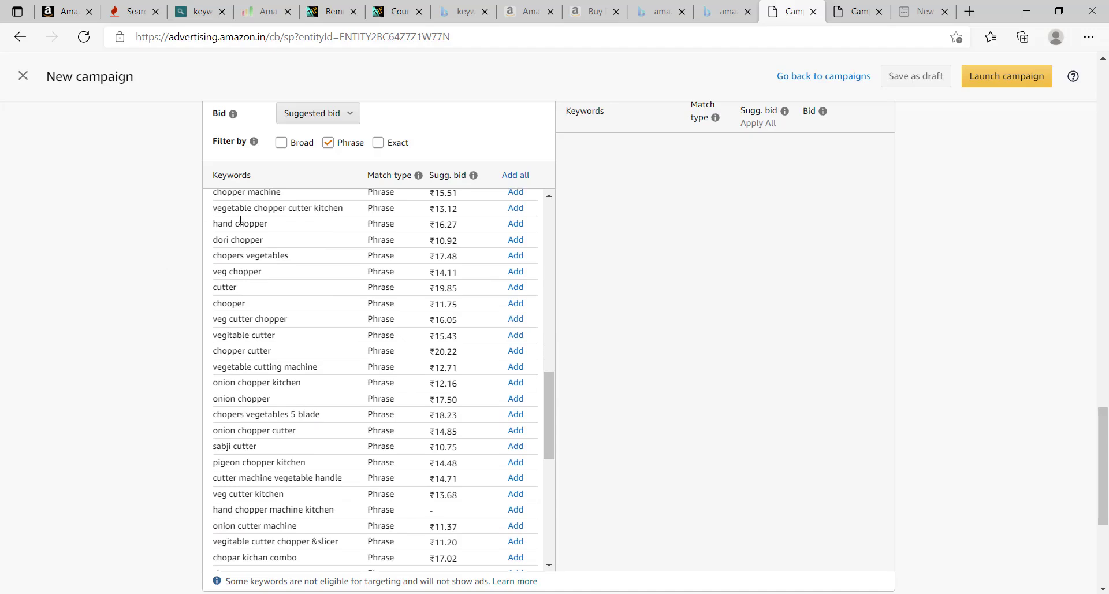
drag(216, 194, 312, 514)
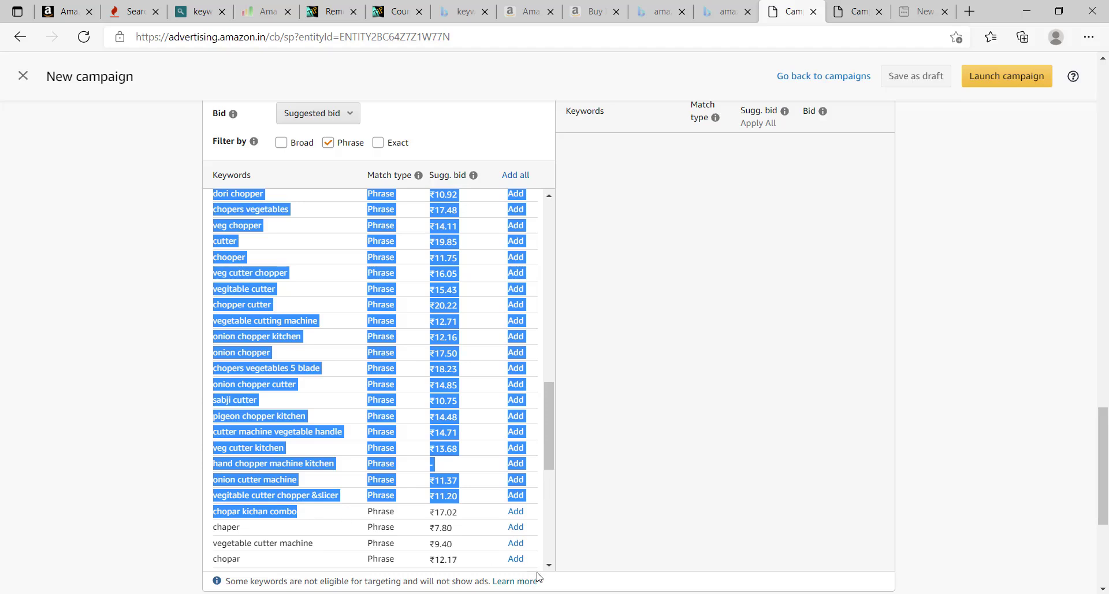
key(ctrl+c)
key(alt+Tab)
key(ctrl+v)
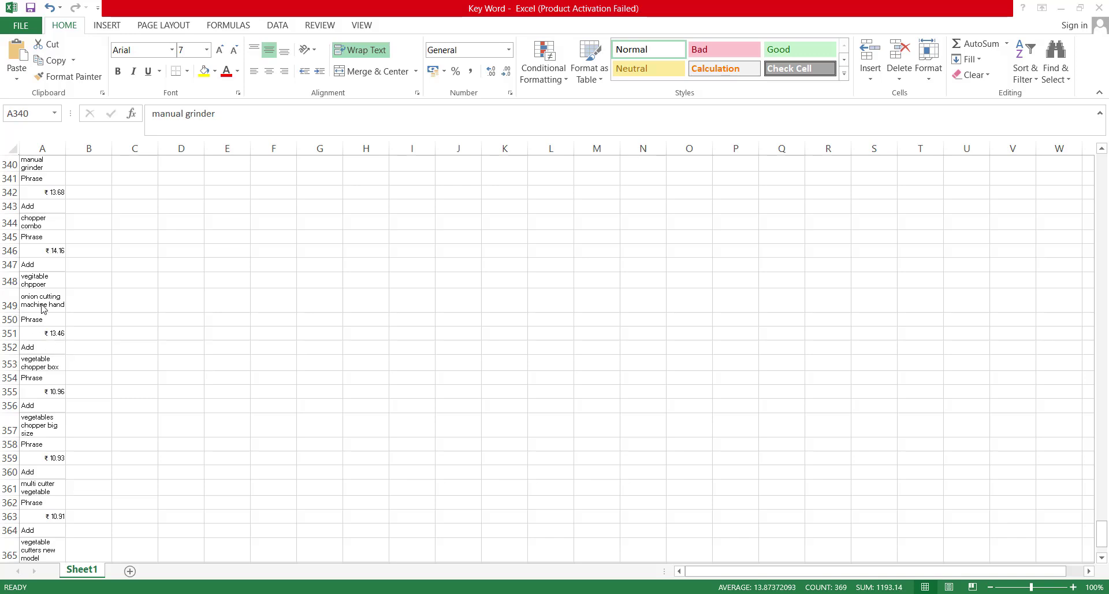
Set the font size of the pasted keyword data in column A to 14.
click(206, 49)
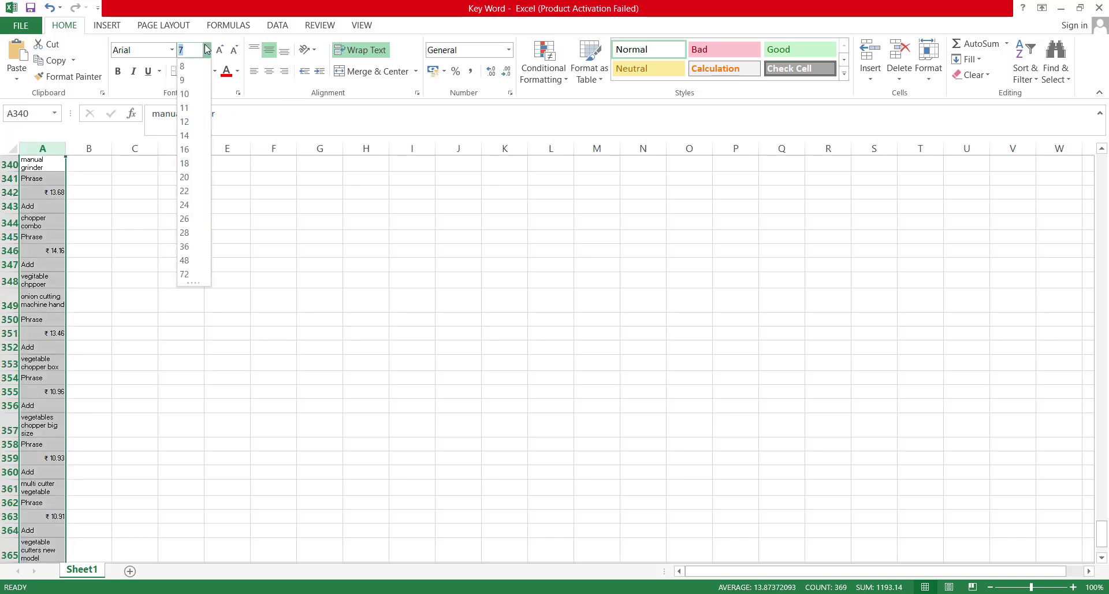
click(186, 135)
click(304, 258)
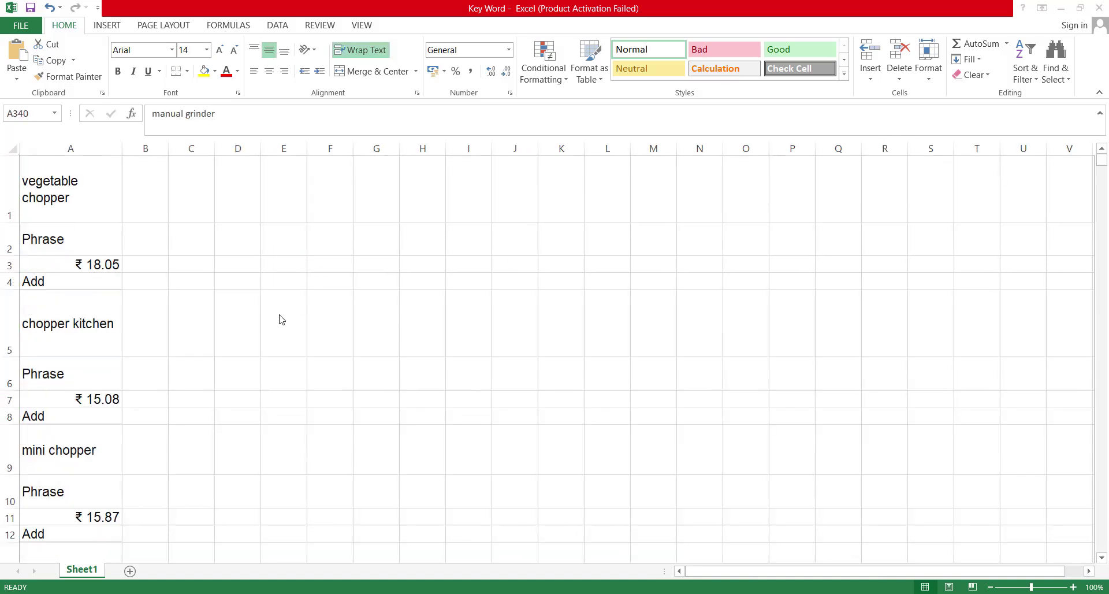
Turn on a filter for column A from cell A1 and show only the rupee bid amounts and dash entries.
click(63, 173)
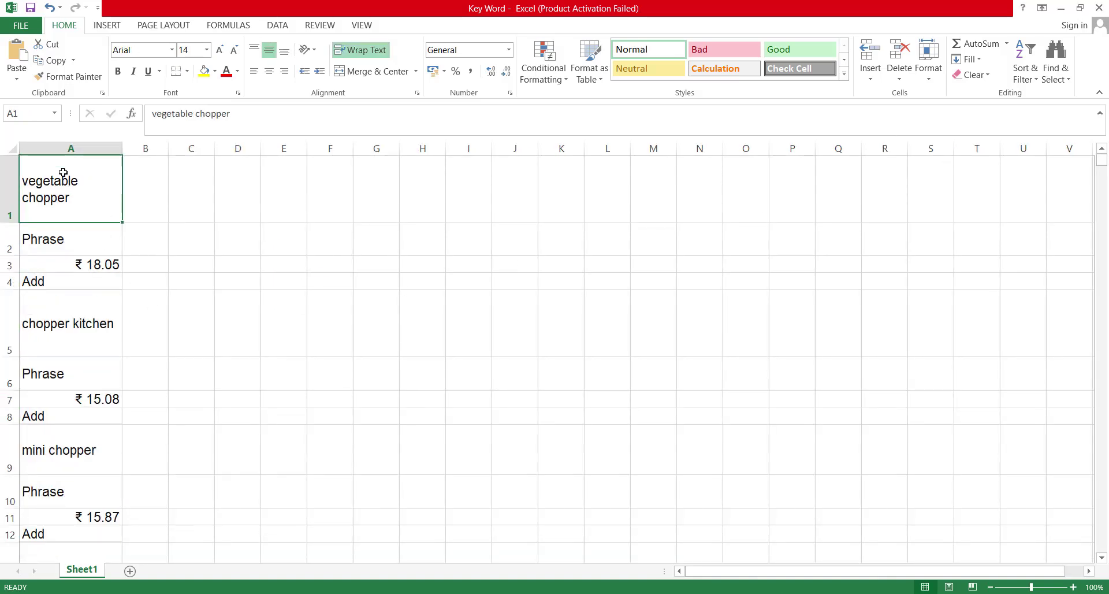
click(278, 25)
click(360, 58)
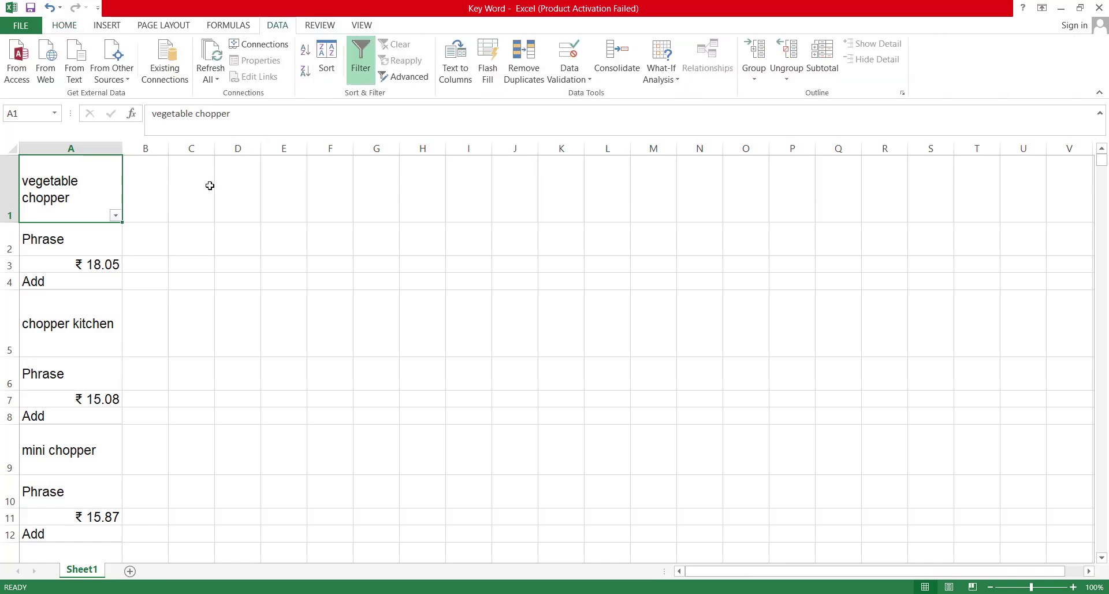
click(116, 215)
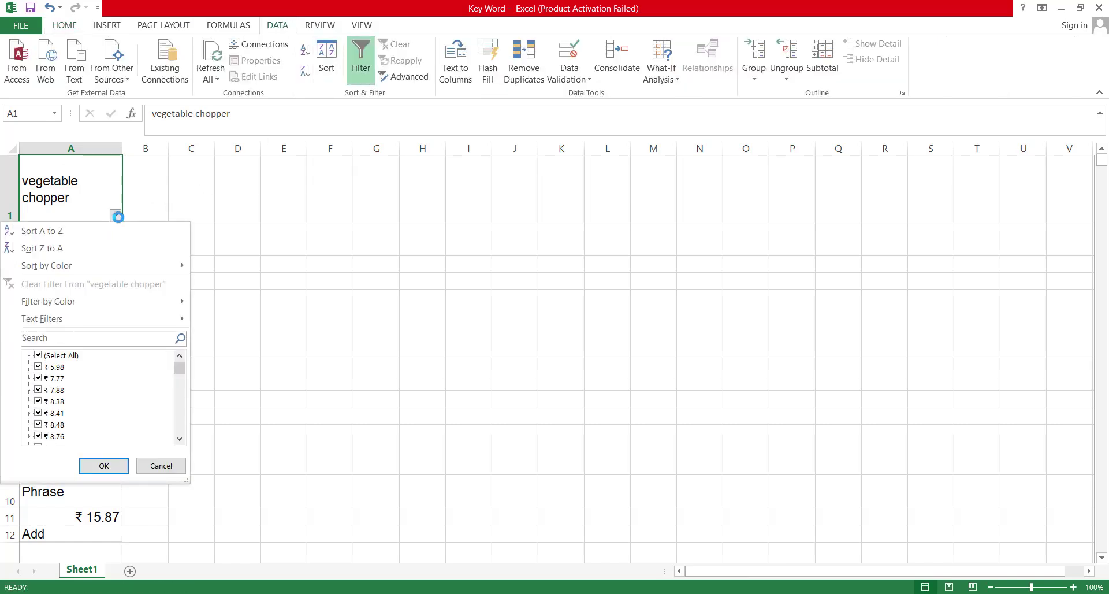
click(38, 355)
click(39, 367)
click(38, 382)
click(38, 390)
click(38, 401)
click(38, 413)
click(38, 425)
click(38, 436)
key(Return)
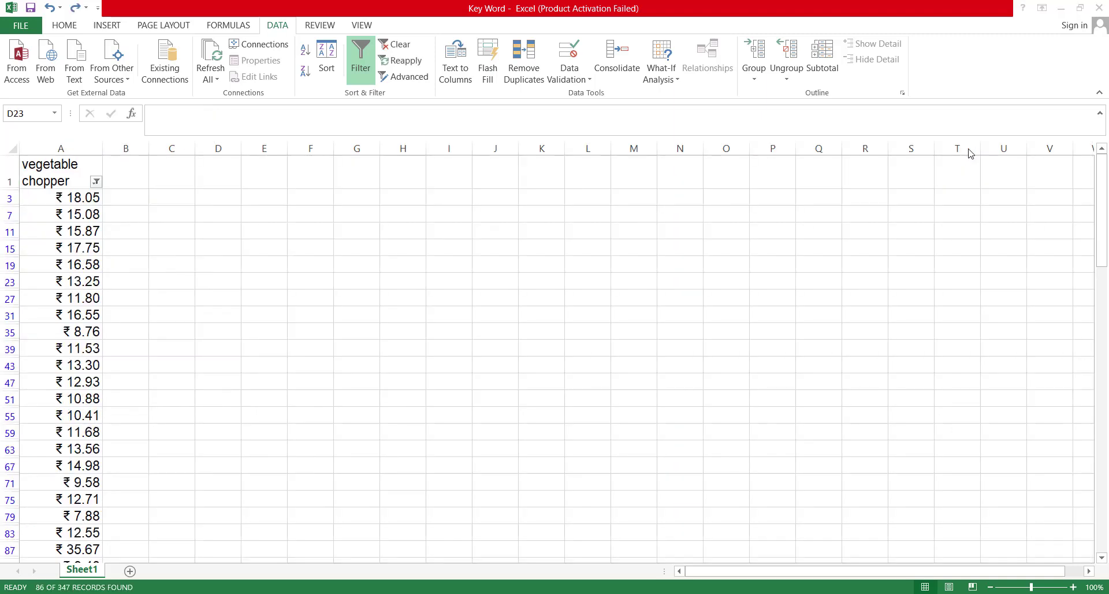
Delete the entire sheet rows of all filtered rupee bid amounts and dash entries, from A3 through row 346.
click(63, 193)
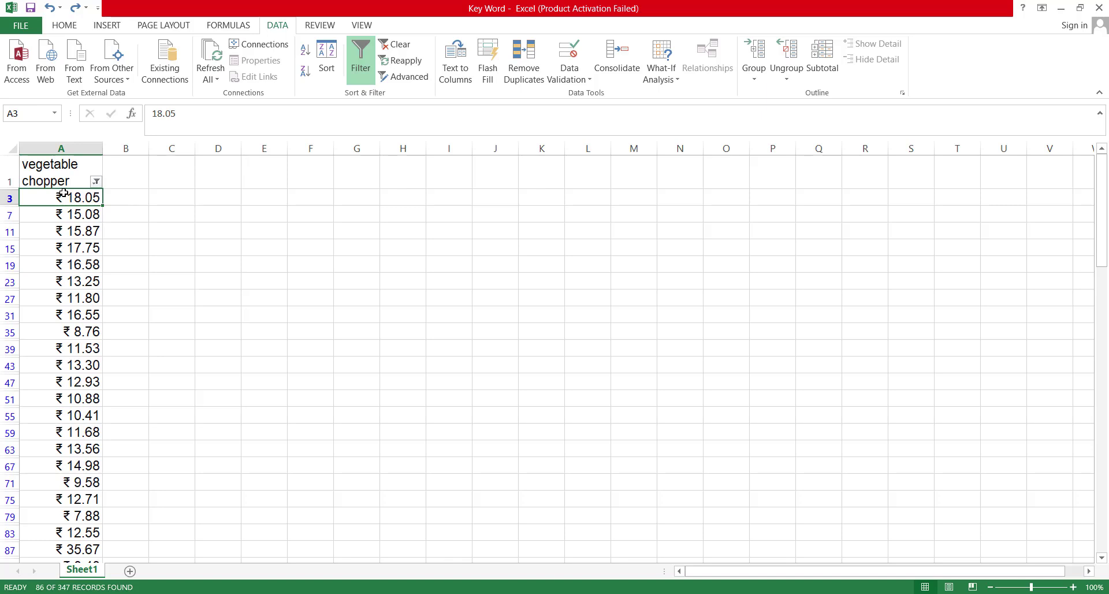
key(shift+Down)
key(shift+Down)
key(shift+Down)
key(shift+Down)
key(shift+Down)
key(shift+Down)
key(shift+Down)
key(shift+Down)
key(shift+Down)
key(shift+Down)
key(shift+Down)
key(shift+Down)
key(shift+Down)
key(shift+Down)
key(shift+Down)
key(shift+Down)
key(shift+Down)
key(shift+Down)
key(shift+Down)
key(shift+Down)
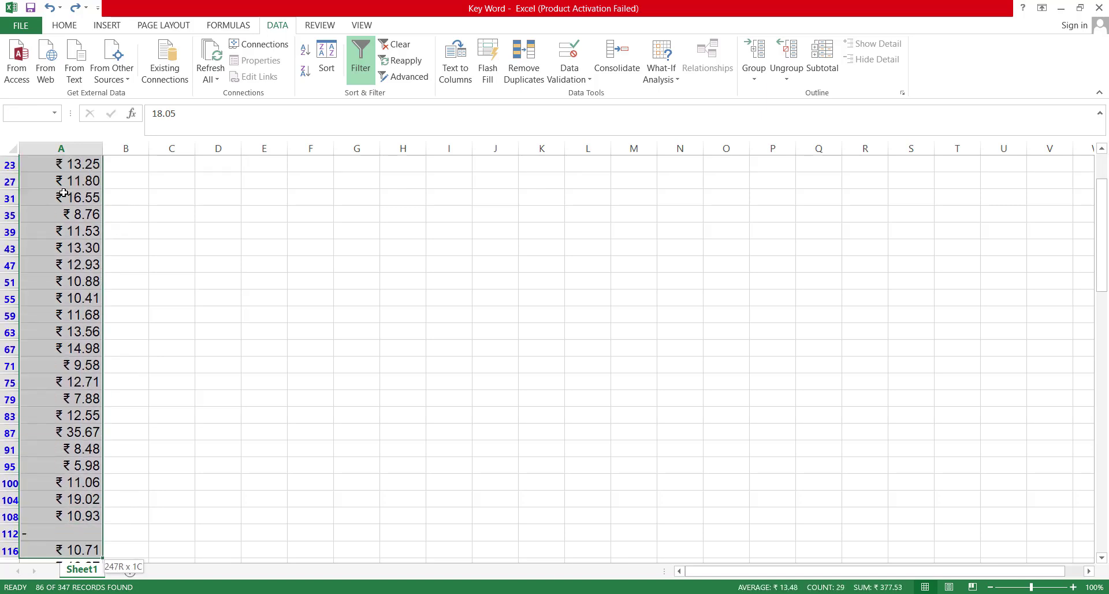
key(shift+Down)
key(shift+Down)
key(shift+Down)
key(shift+Down)
key(shift+Down)
key(shift+Down)
key(shift+Down)
key(shift+Down)
key(shift+Down)
key(shift+Down)
key(shift+Down)
key(shift+Down)
key(shift+Down)
key(shift+Down)
key(shift+Down)
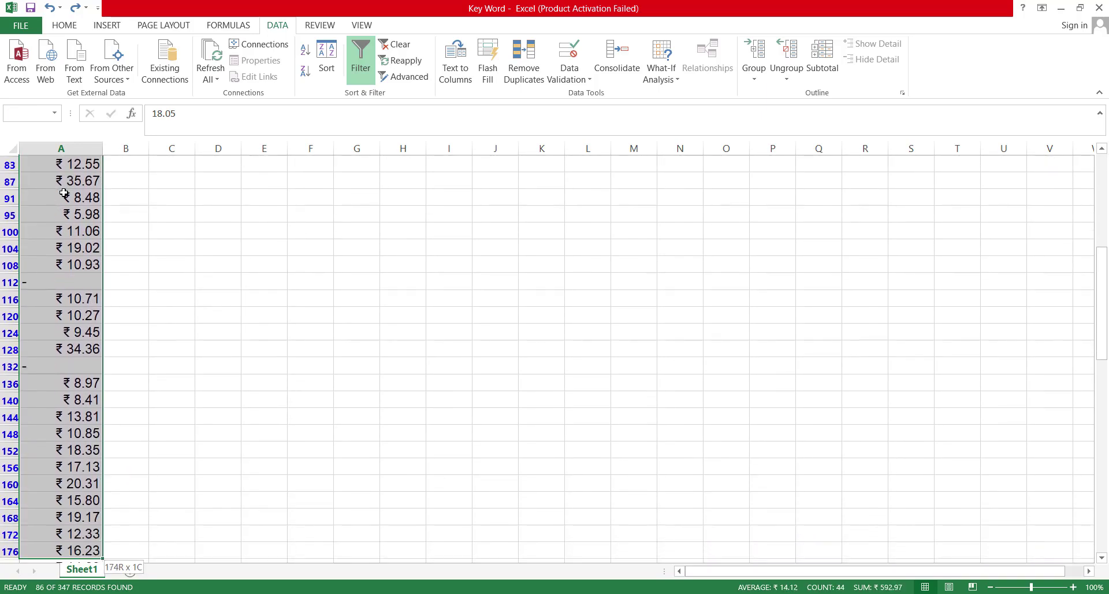
key(shift+Down)
key(shift+Down)
key(shift+Down)
key(shift+Down)
key(shift+Down)
key(shift+Down)
key(shift+Down)
key(shift+Down)
key(shift+Down)
key(shift+Down)
key(shift+Down)
key(shift+Down)
key(shift+Down)
key(shift+Down)
key(shift+Down)
key(shift+Down)
key(shift+Down)
key(shift+Down)
key(shift+Down)
key(shift+Down)
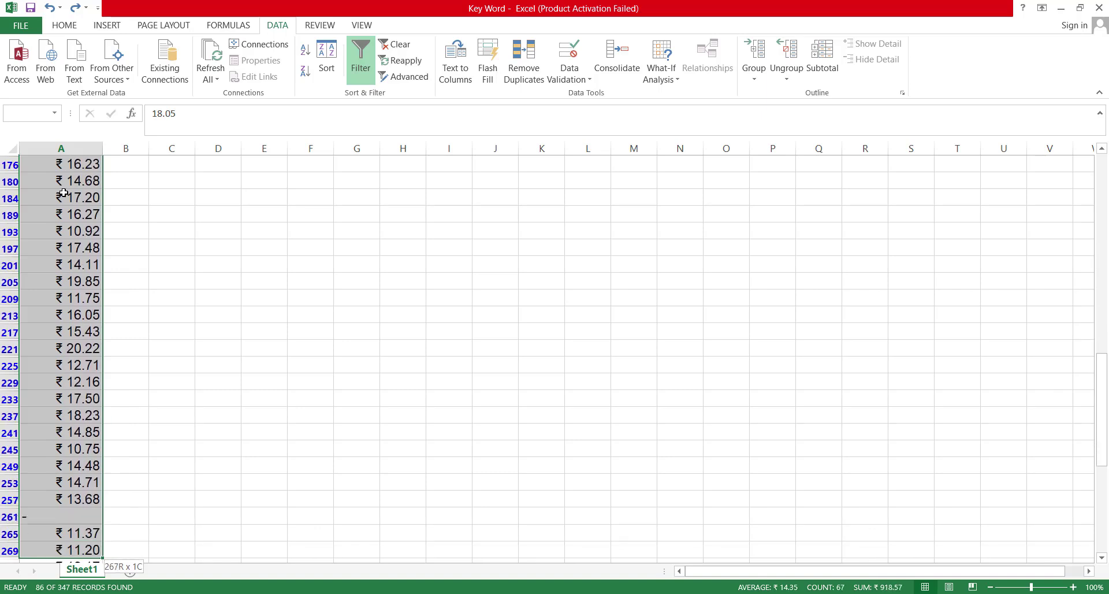
key(shift+Down)
key(shift+Down)
key(shift+Down)
key(shift+Down)
key(shift+Down)
key(shift+Down)
key(shift+Down)
key(shift+Down)
key(shift+Down)
key(shift+Down)
key(shift+Down)
key(shift+Down)
key(shift+Down)
key(shift+Down)
key(shift+Down)
key(shift+Down)
key(shift+Down)
key(shift+Down)
key(shift+Down)
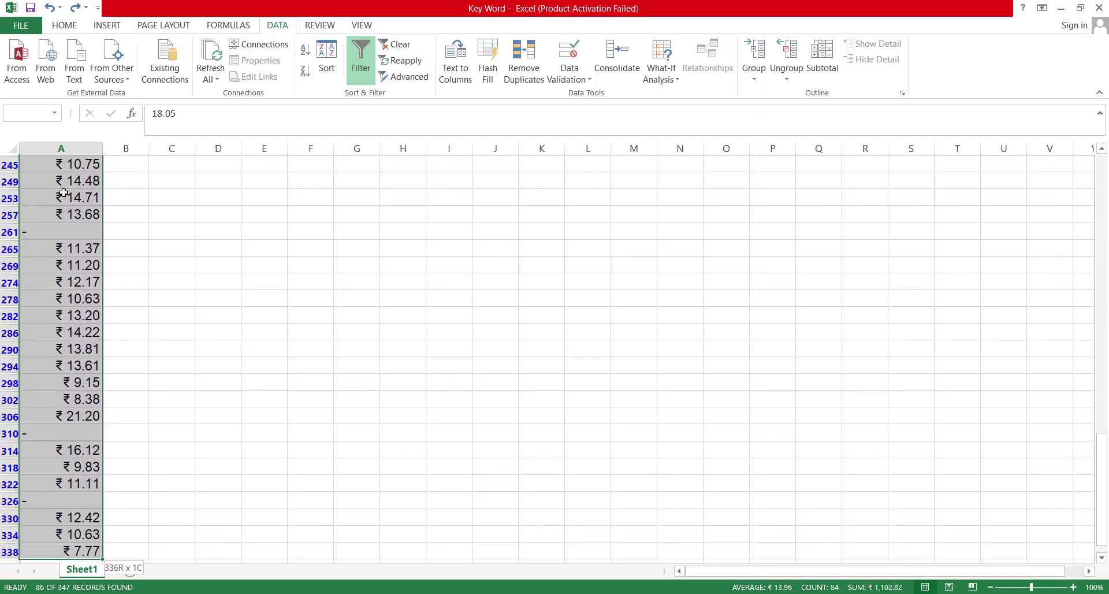
key(shift+Down)
key(shift+Down)
key(shift+Down)
key(shift+Down)
key(shift+Down)
key(shift+Down)
key(shift+Down)
key(shift+Down)
key(shift+Down)
key(shift+Down)
key(shift+Down)
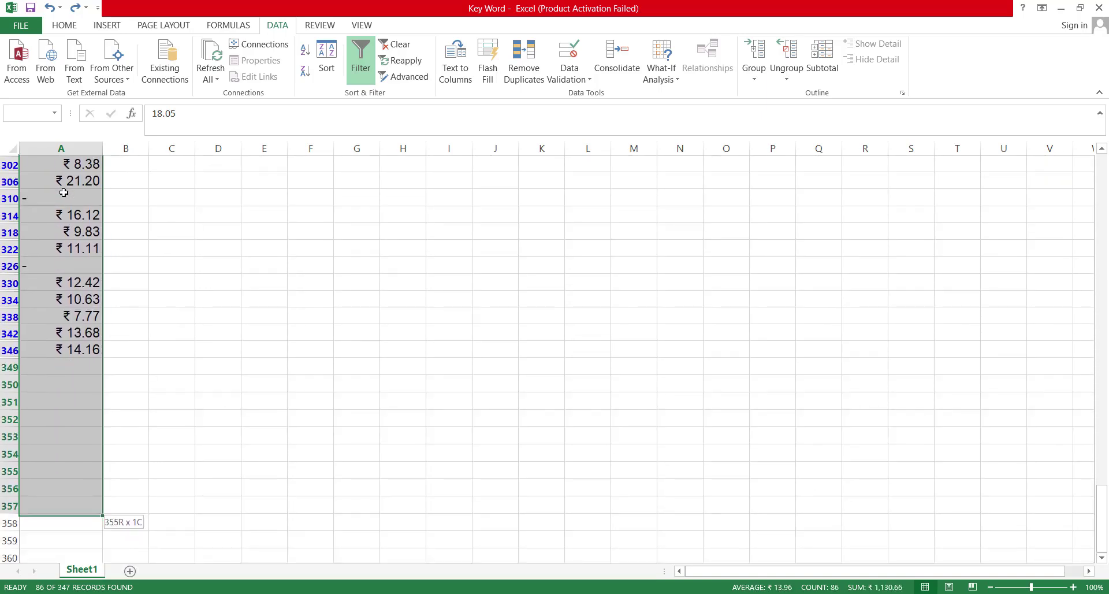
key(shift+Up)
key(shift+Up)
key(shift+Up)
key(shift+Up)
key(shift+Up)
key(shift+Up)
key(shift+Up)
key(shift+Up)
key(shift+Up)
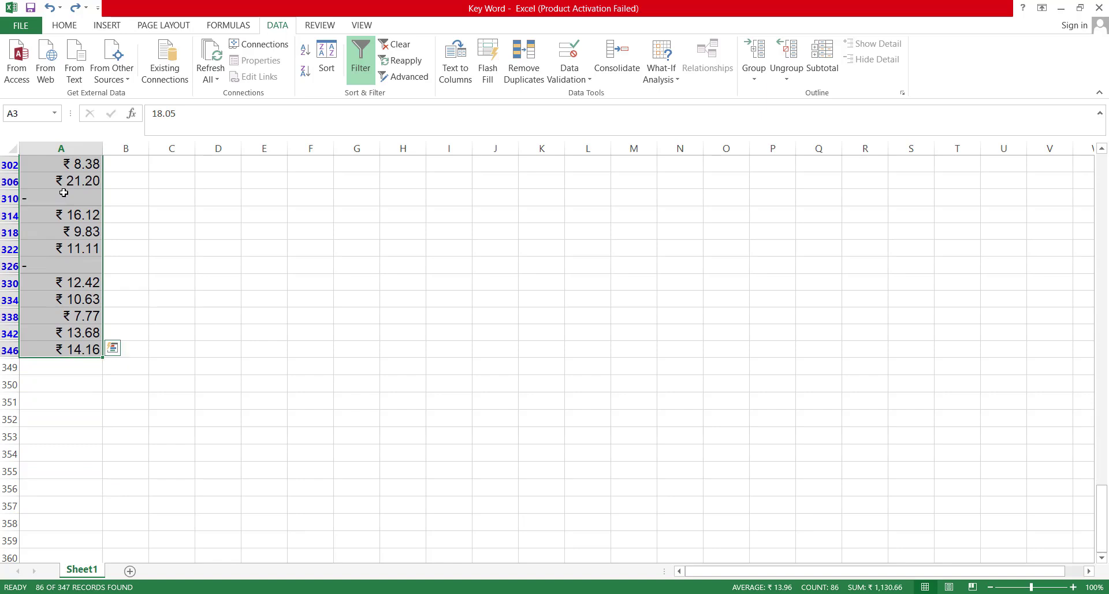
right_click(55, 232)
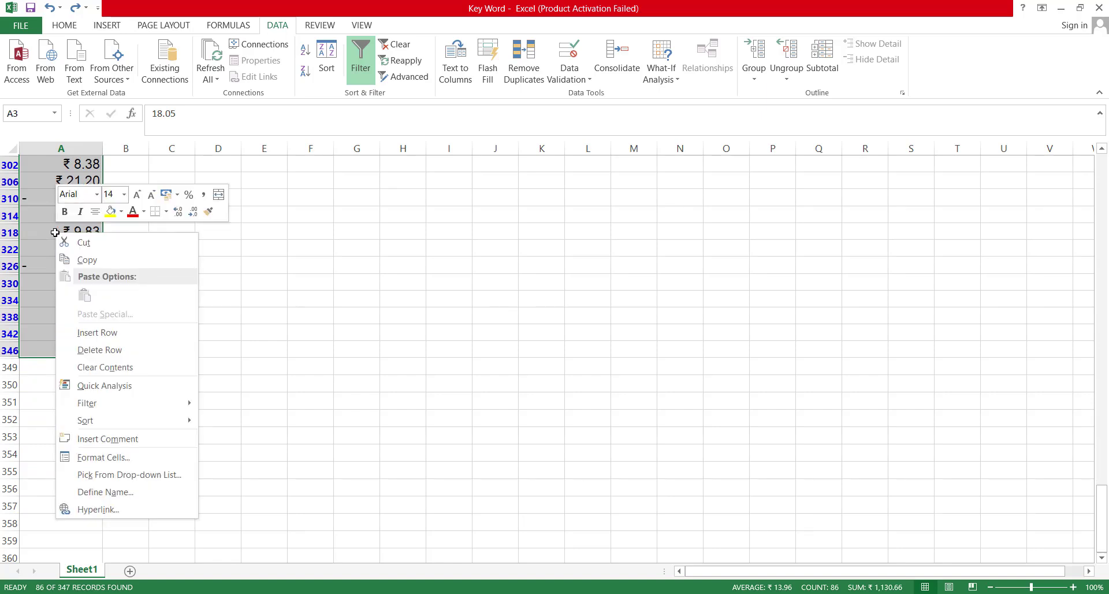
click(116, 351)
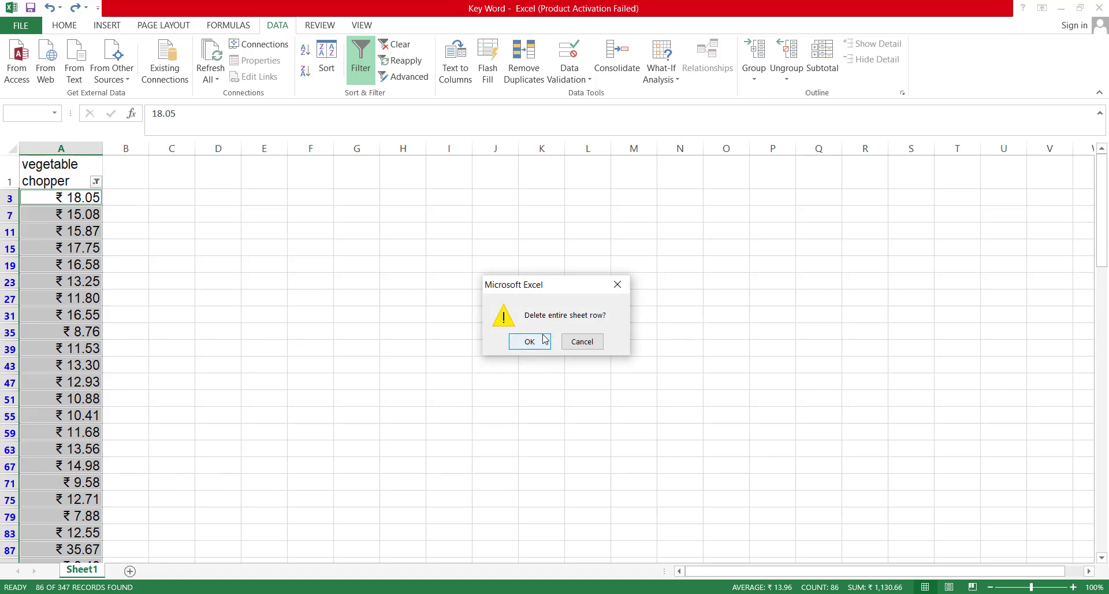
click(531, 342)
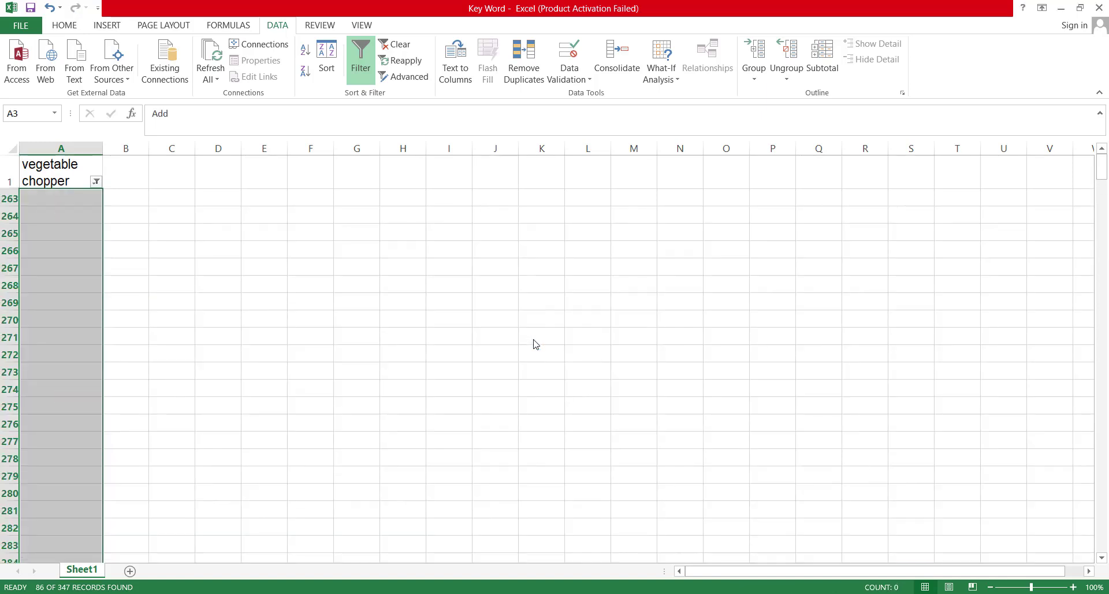
click(230, 375)
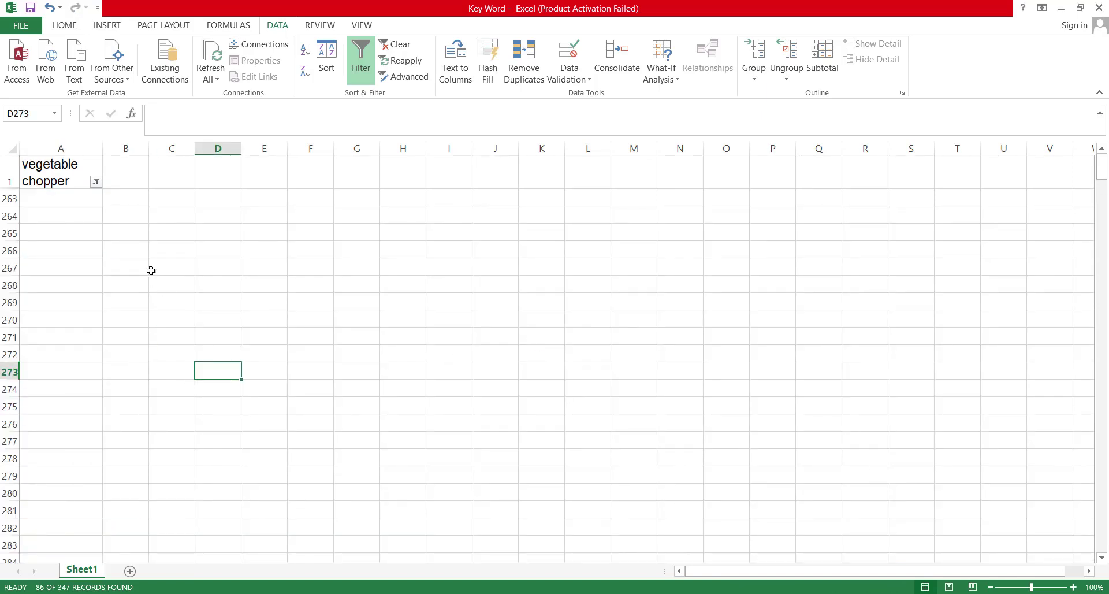
Reset the column A filter to include all remaining values.
click(96, 182)
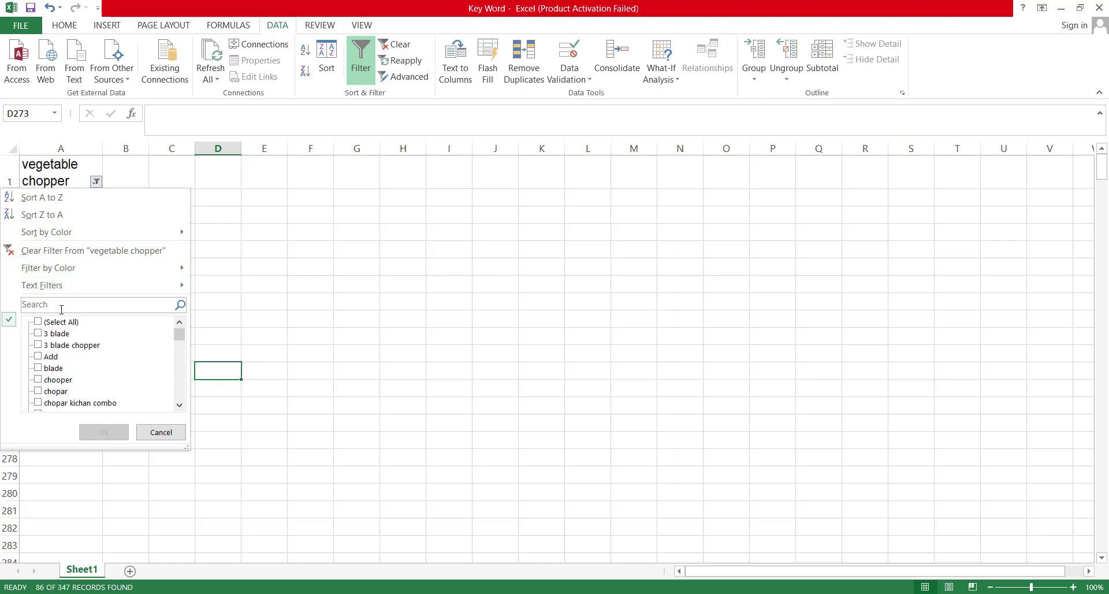
click(42, 323)
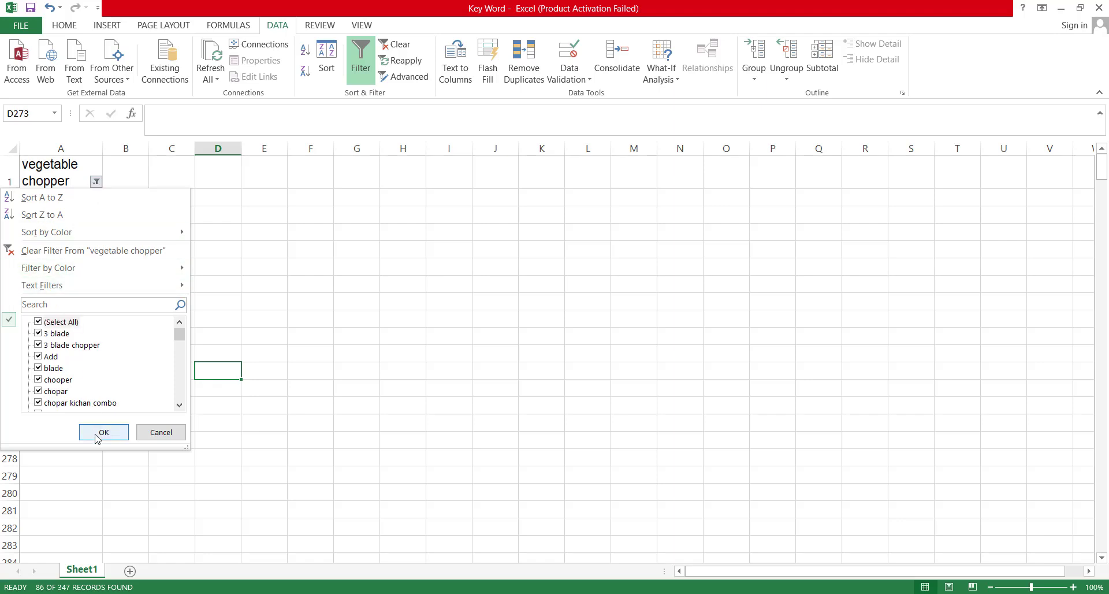
click(99, 432)
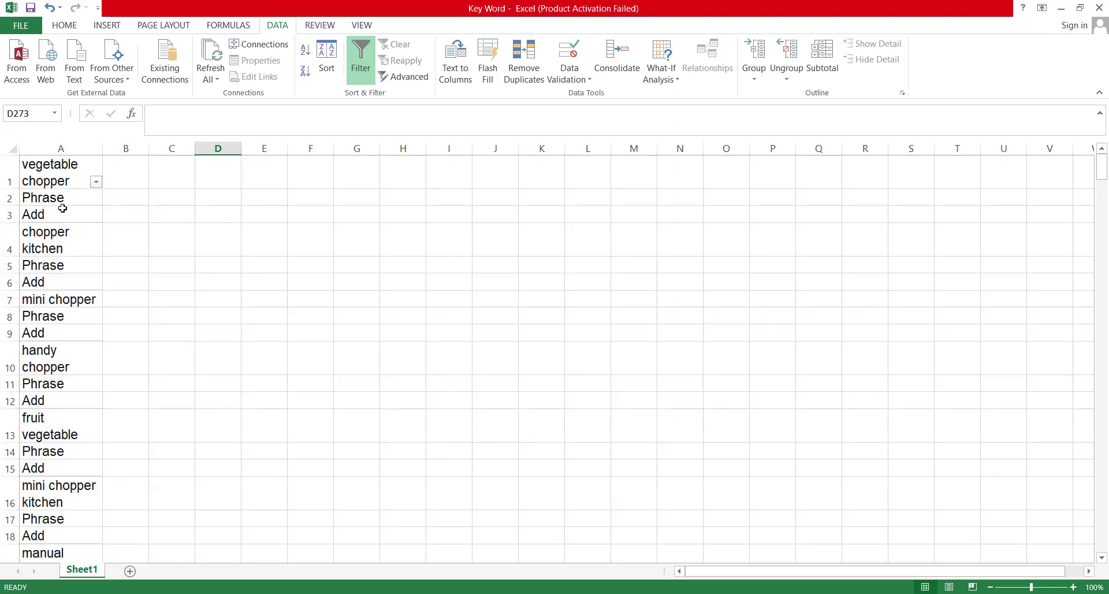
click(62, 200)
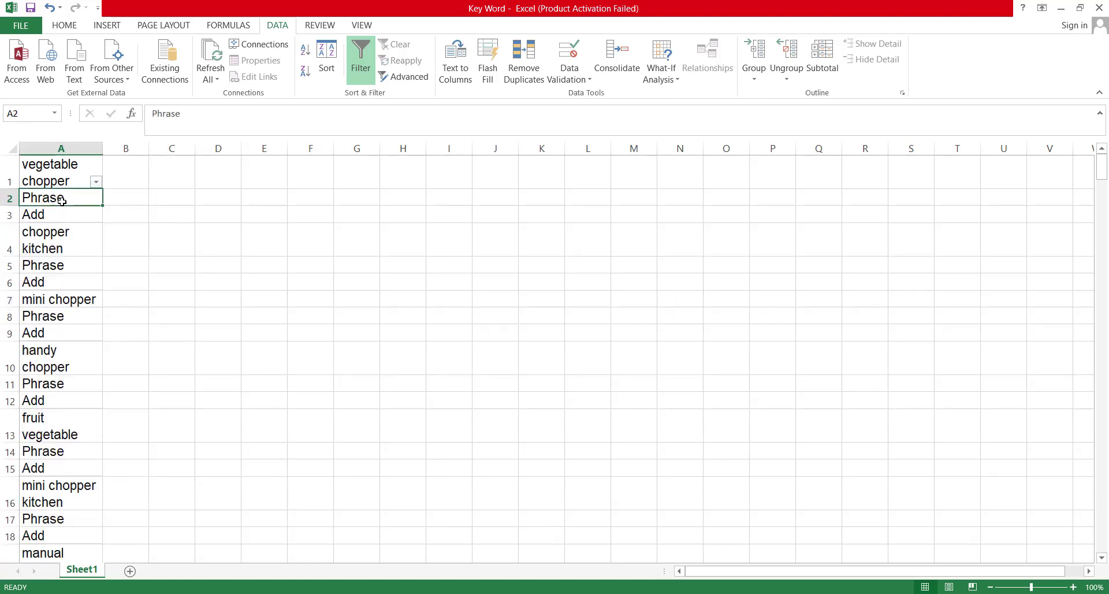
Filter column A to exclude the "Add" and "Phrase" entries.
click(96, 182)
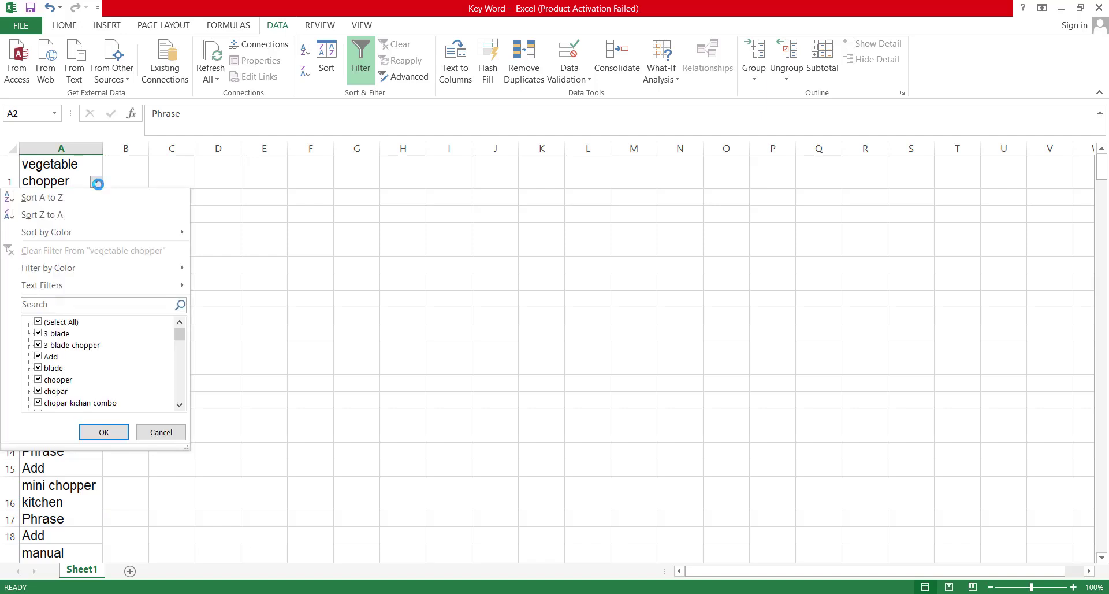
click(38, 357)
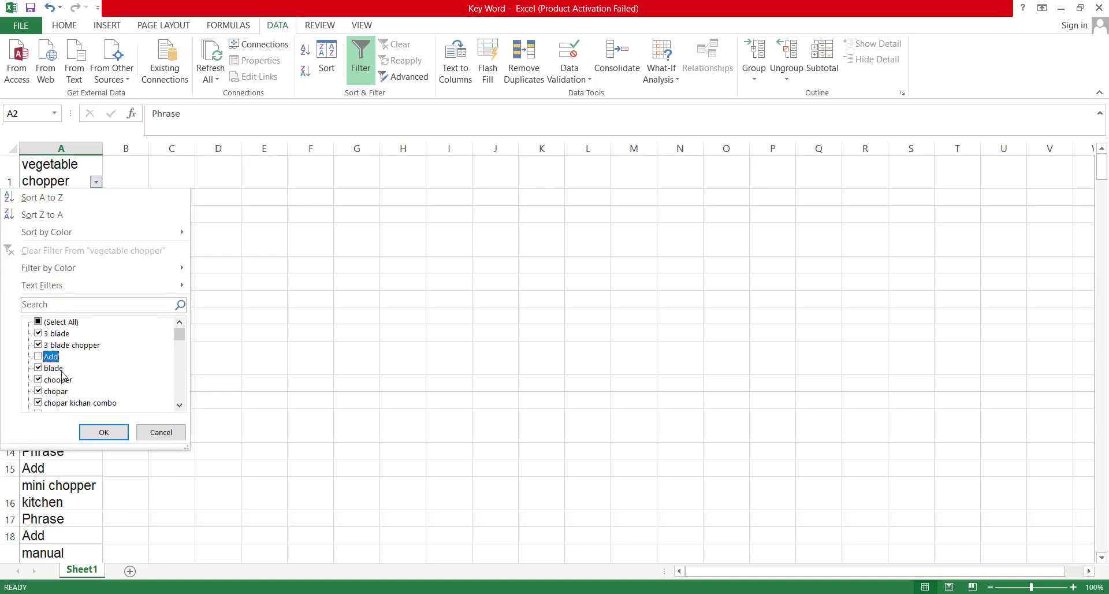
click(104, 433)
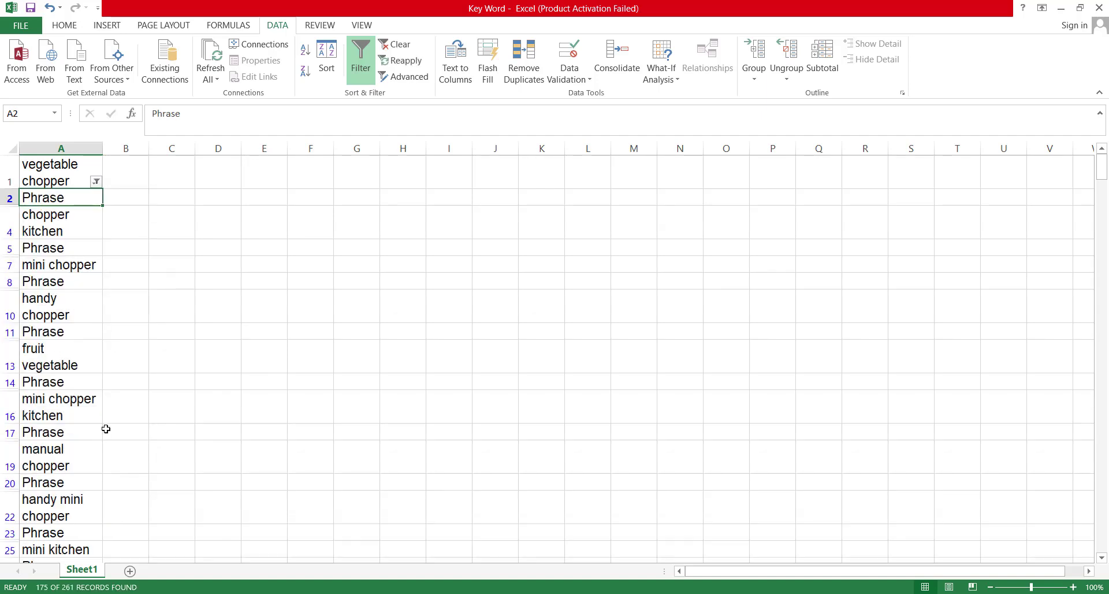
click(96, 181)
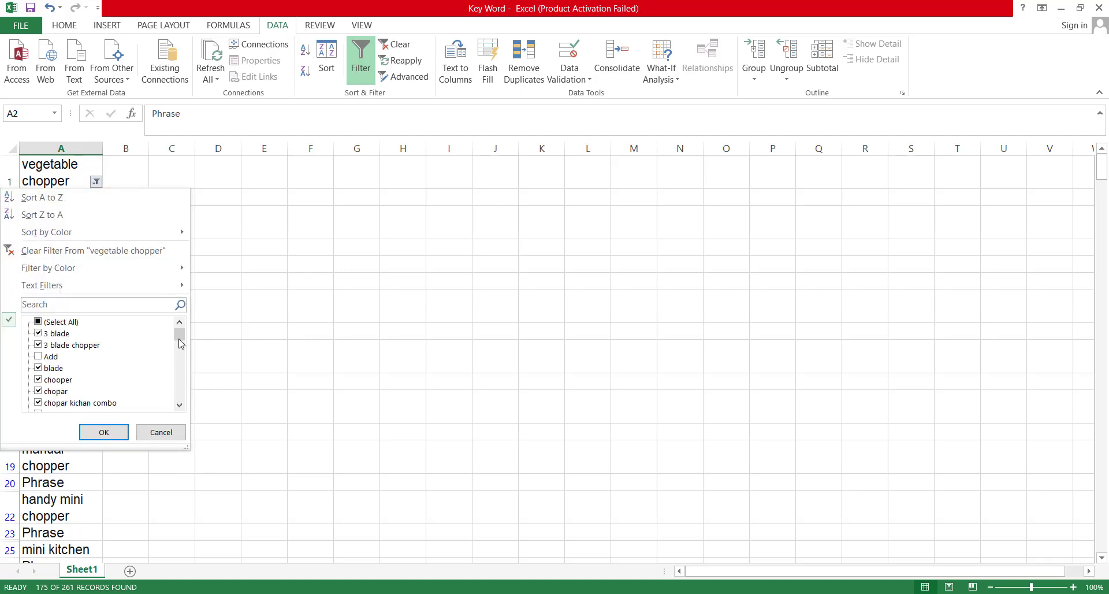
drag(179, 343, 175, 389)
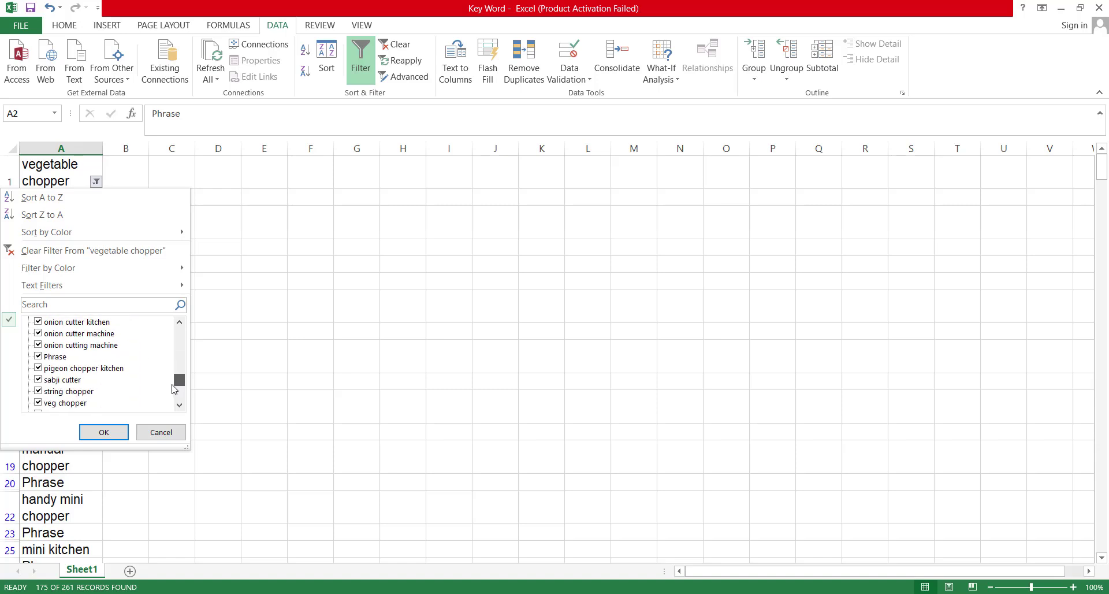
click(44, 357)
click(102, 433)
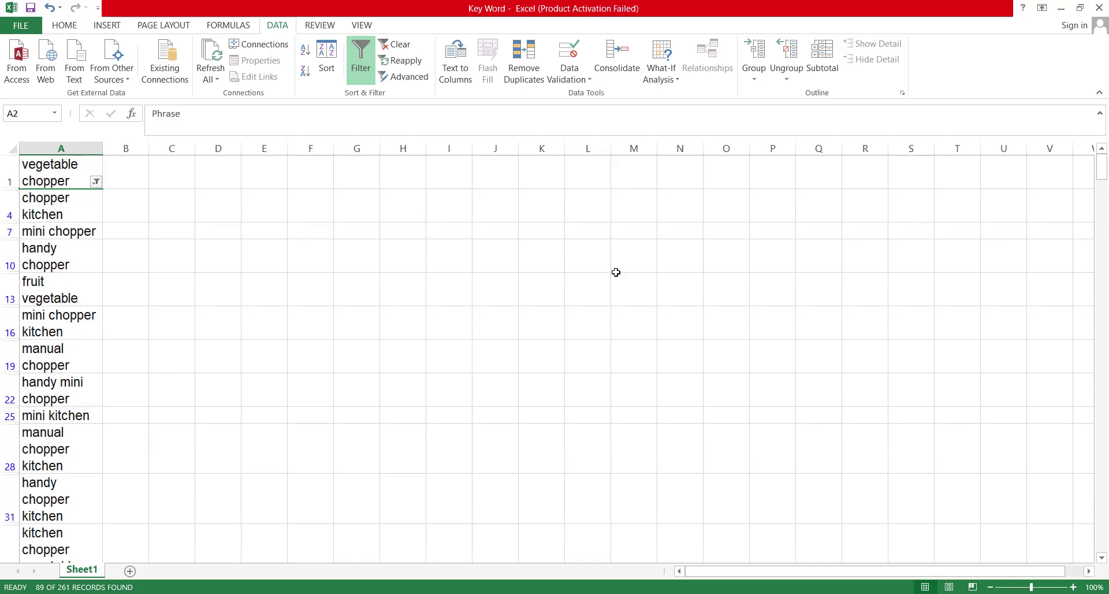
Select the filtered keywords in column A and switch to the Keyword Tool results for "3 blade chopper" in the browser.
key(alt+Tab)
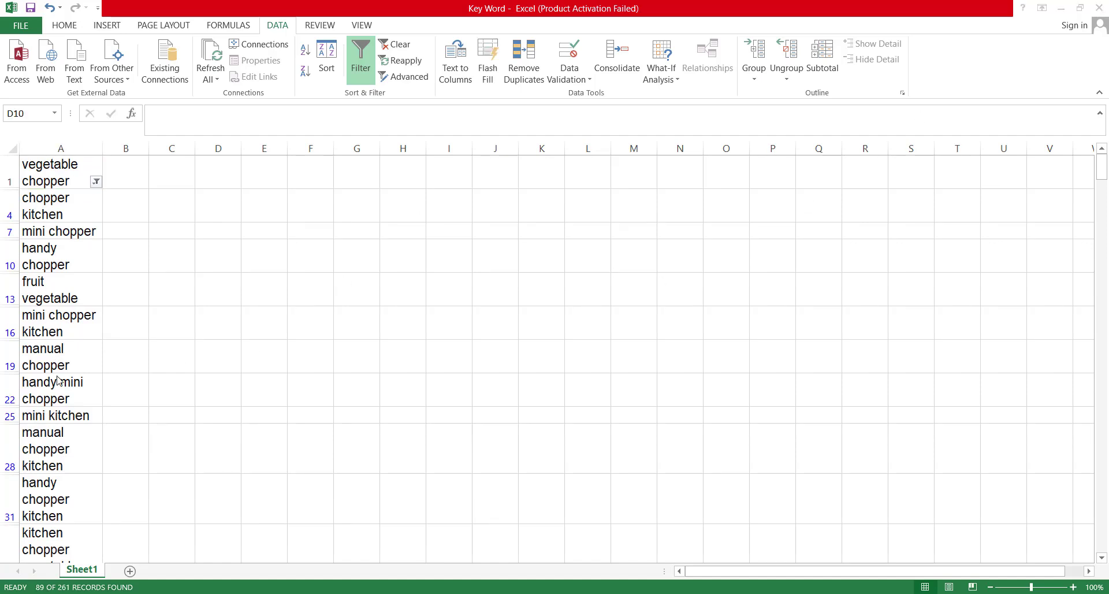
key(alt+Tab)
click(65, 151)
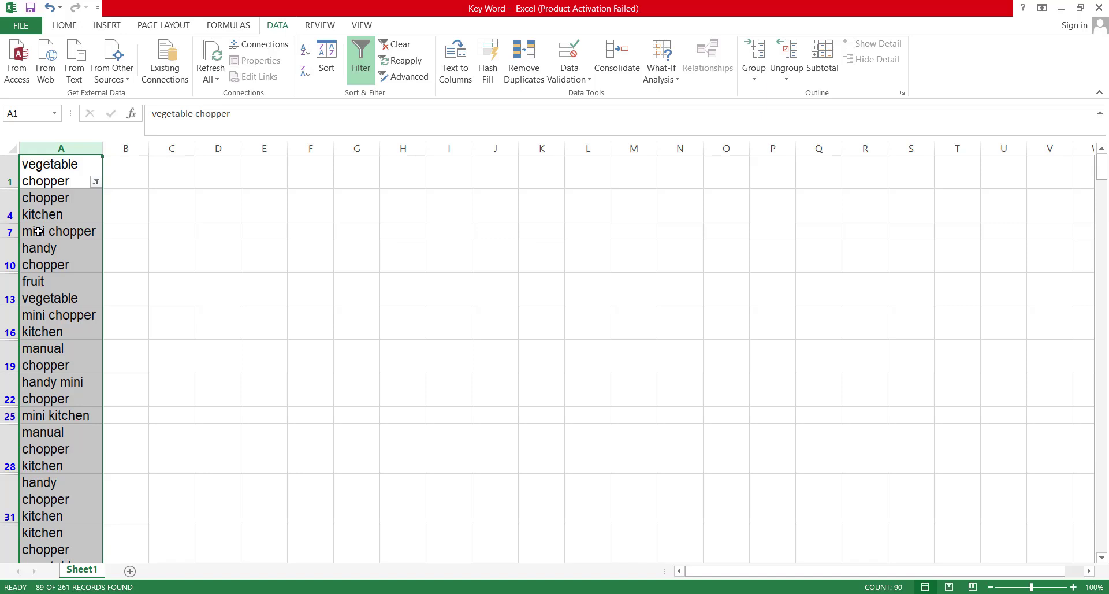
click(947, 156)
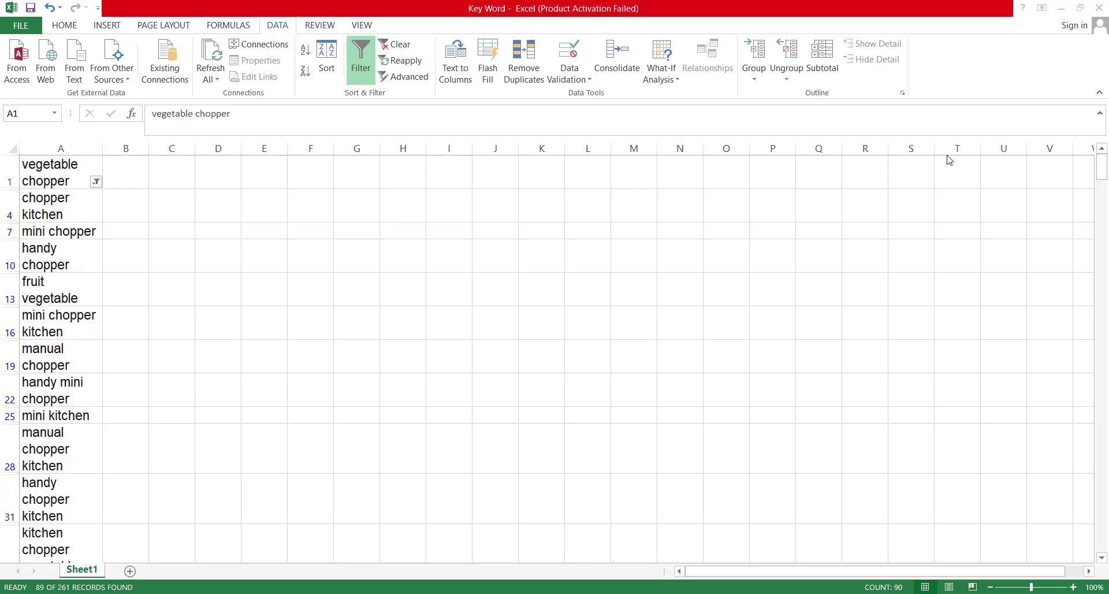
key(alt+Tab)
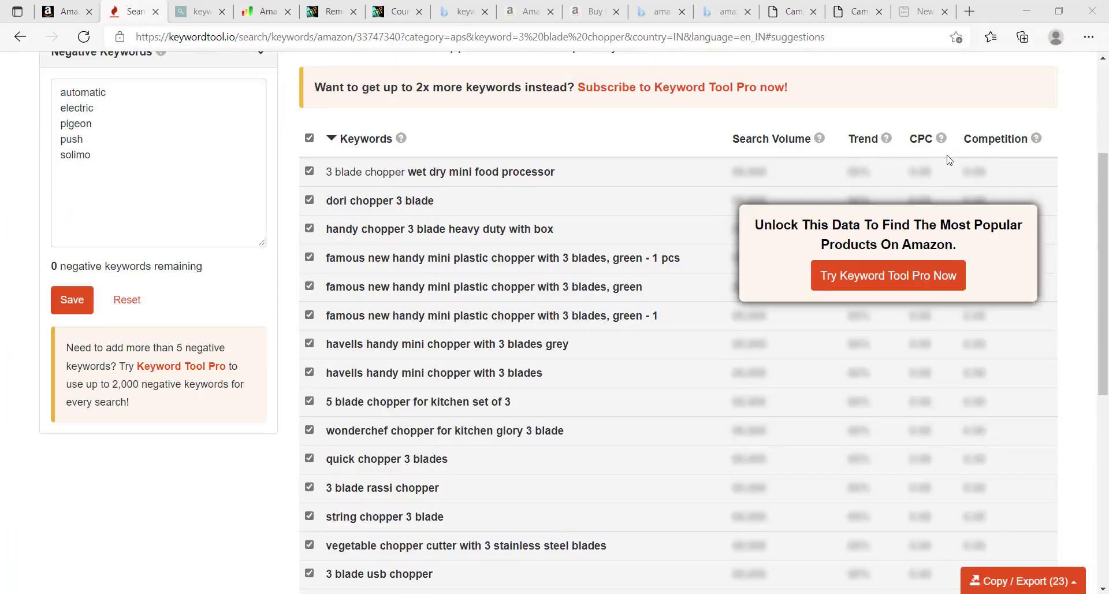